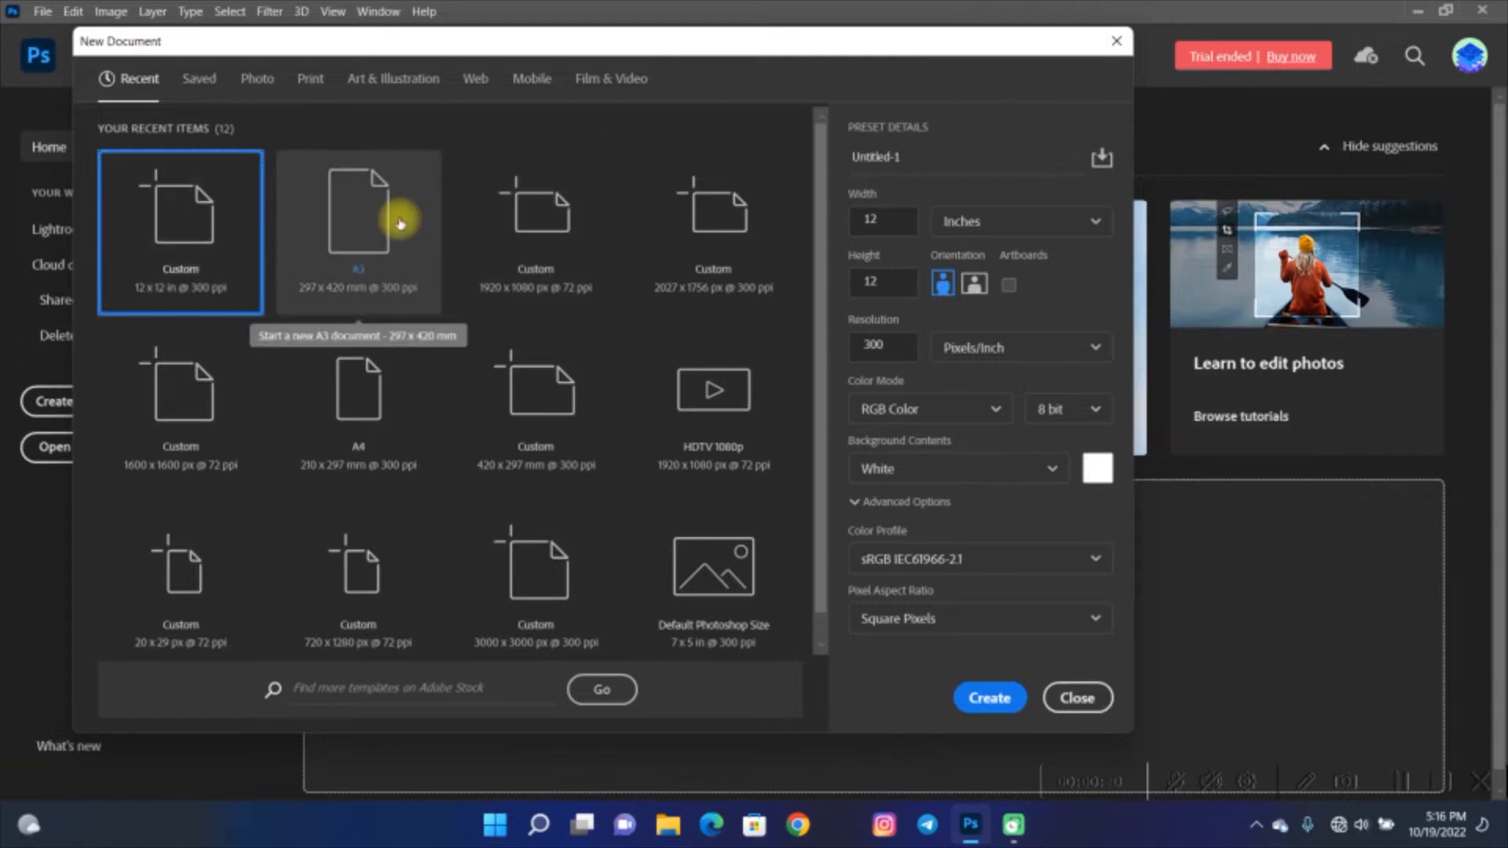
- Create a new A3 document, 297 x 420 mm at 300 ppi
left_click(400, 223)
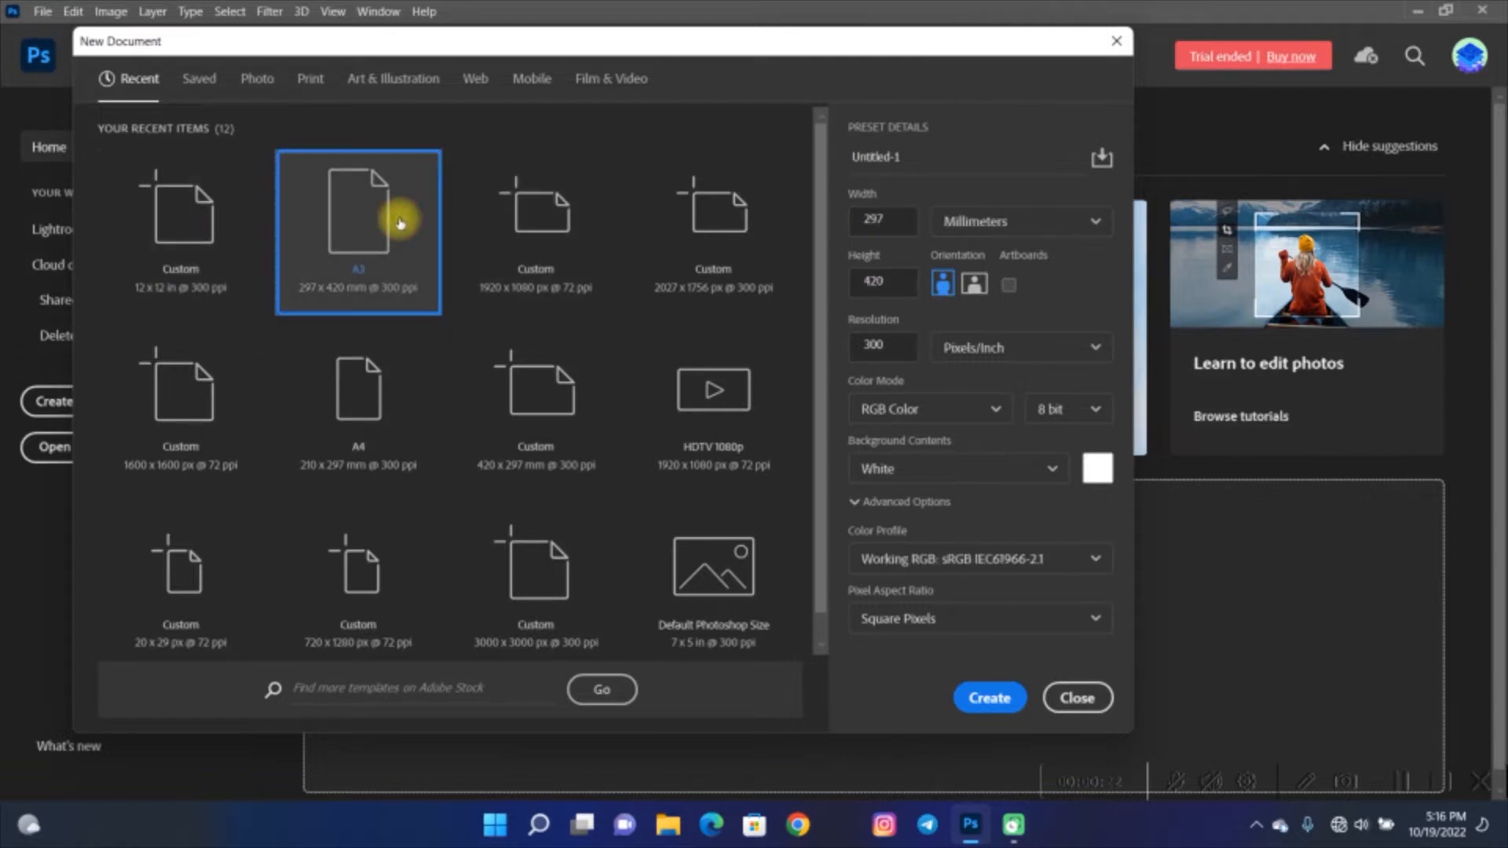
left_click(987, 701)
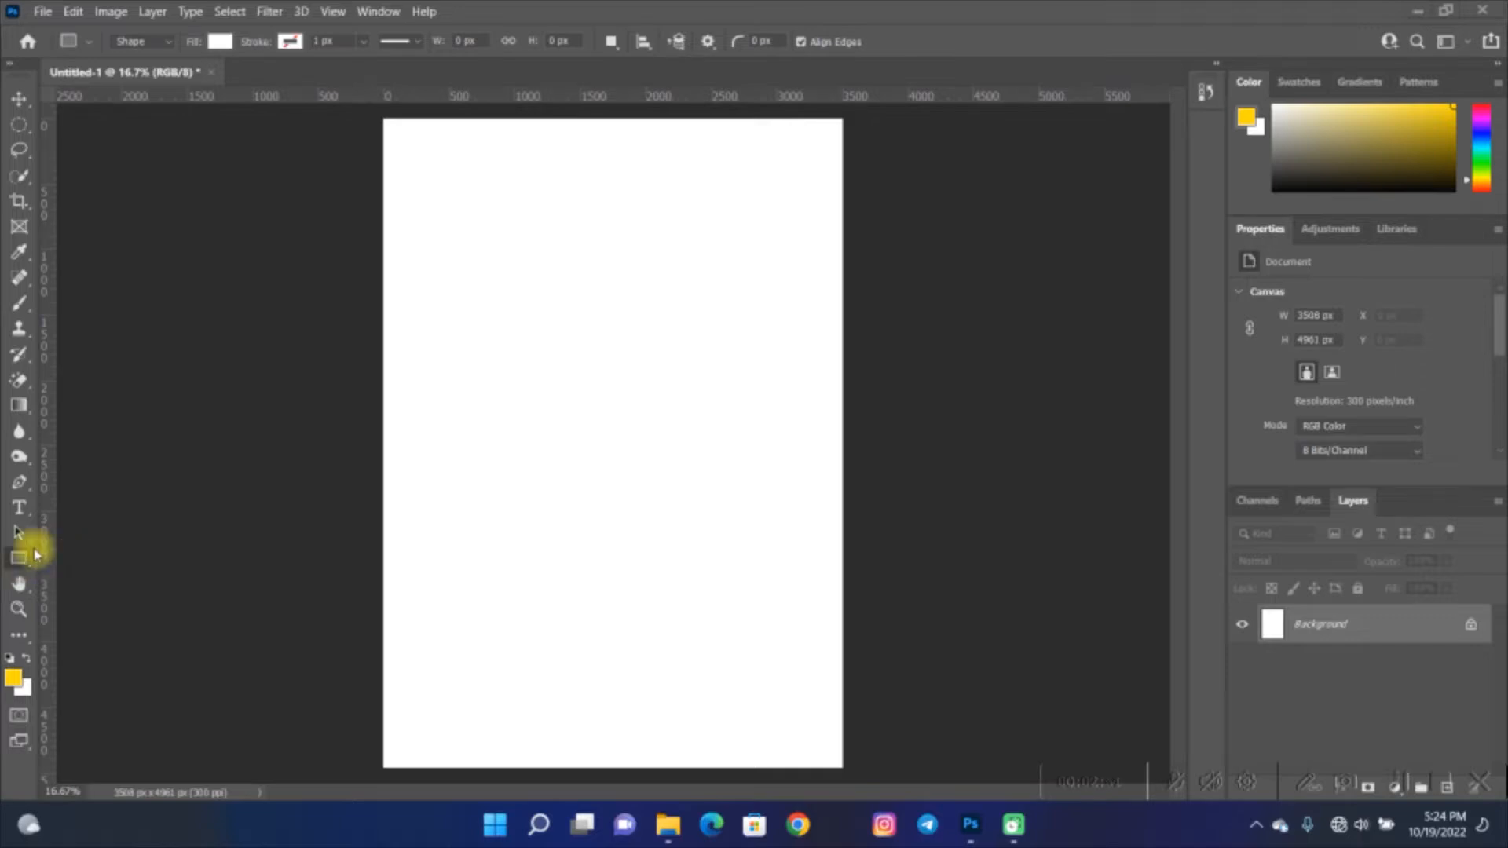
- Draw a wide rectangle about 2830 x 1153 px near the top of the page and a smaller one about 1212 x 1074 px below it
key("space")
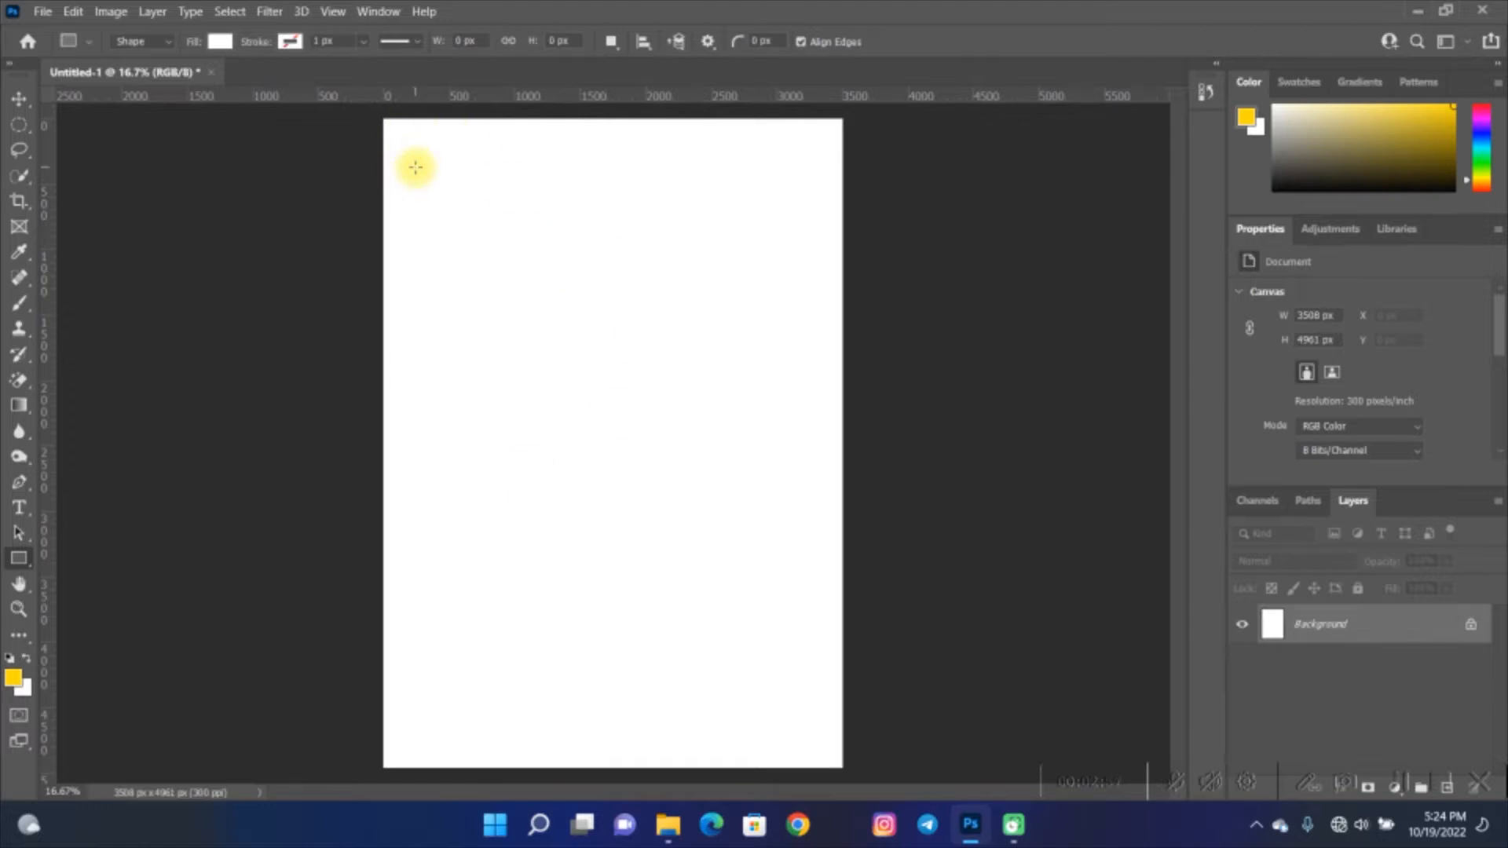
left_click_drag(415, 167, 786, 318)
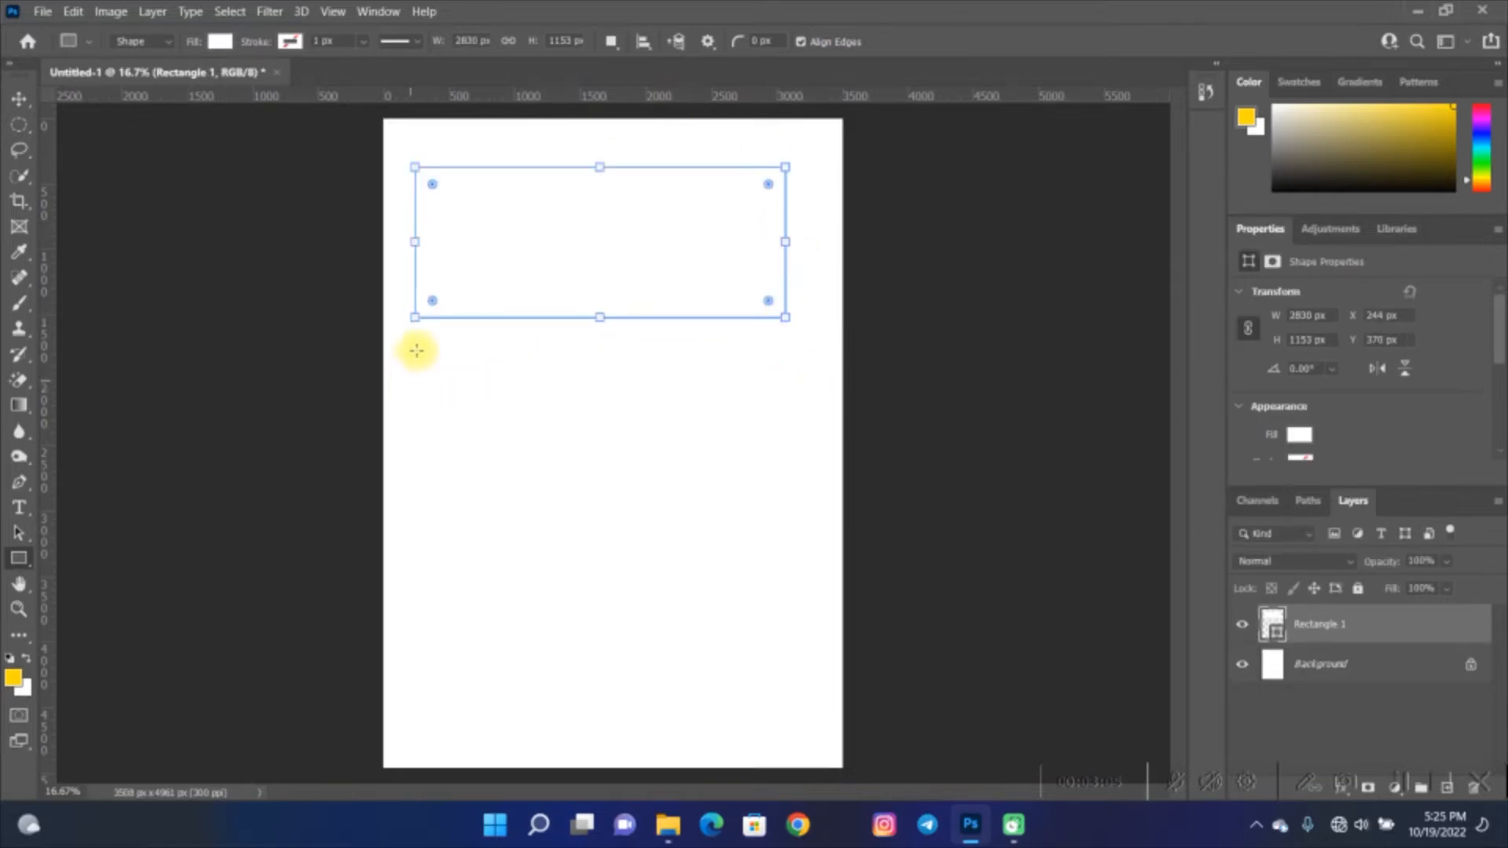
left_click_drag(416, 350, 583, 480)
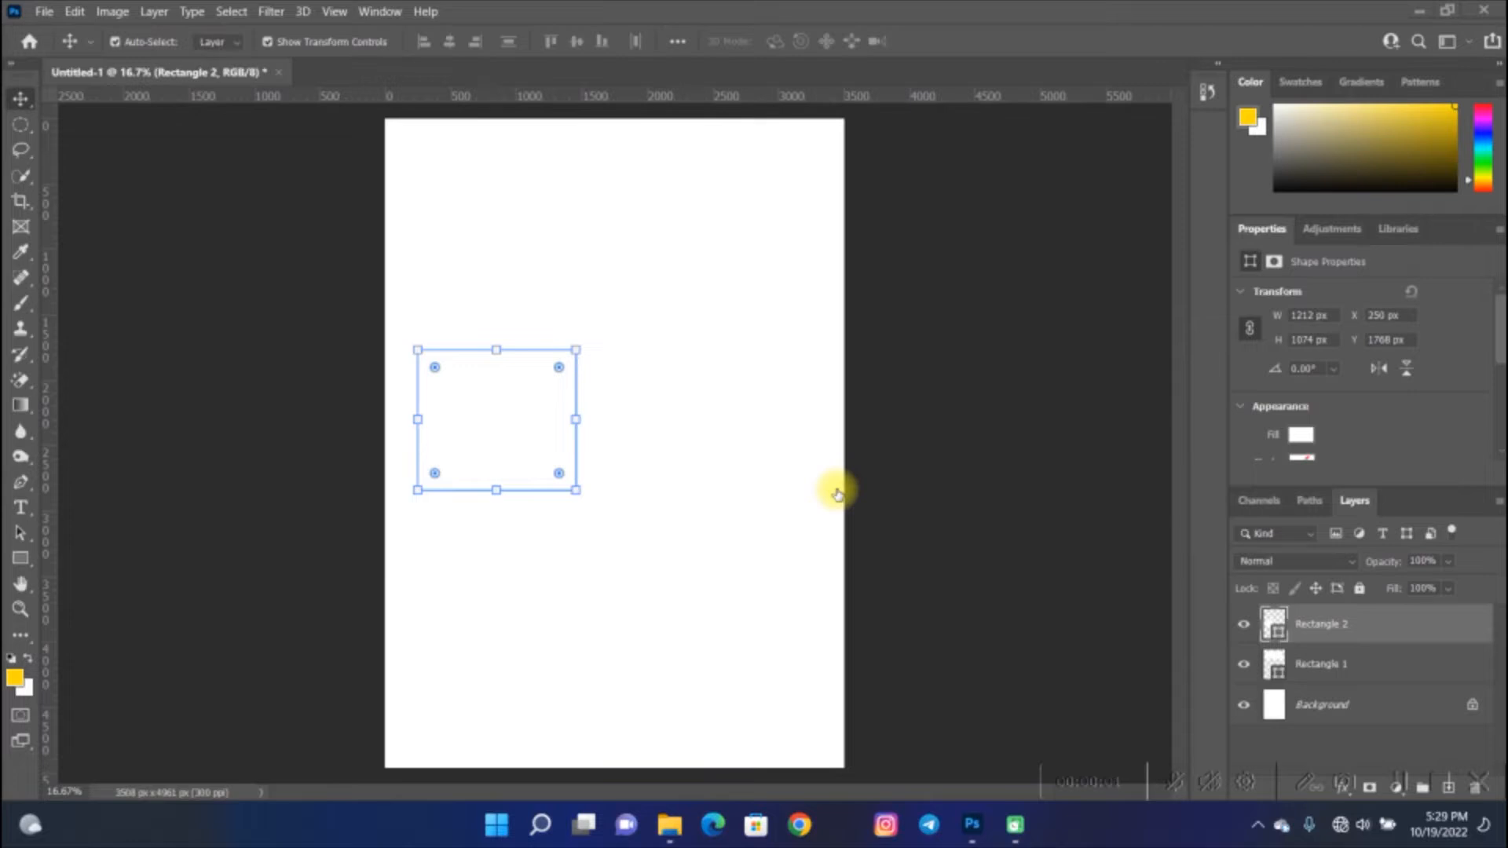
- Select each rectangle in turn on the canvas to check which shape is which
key("space")
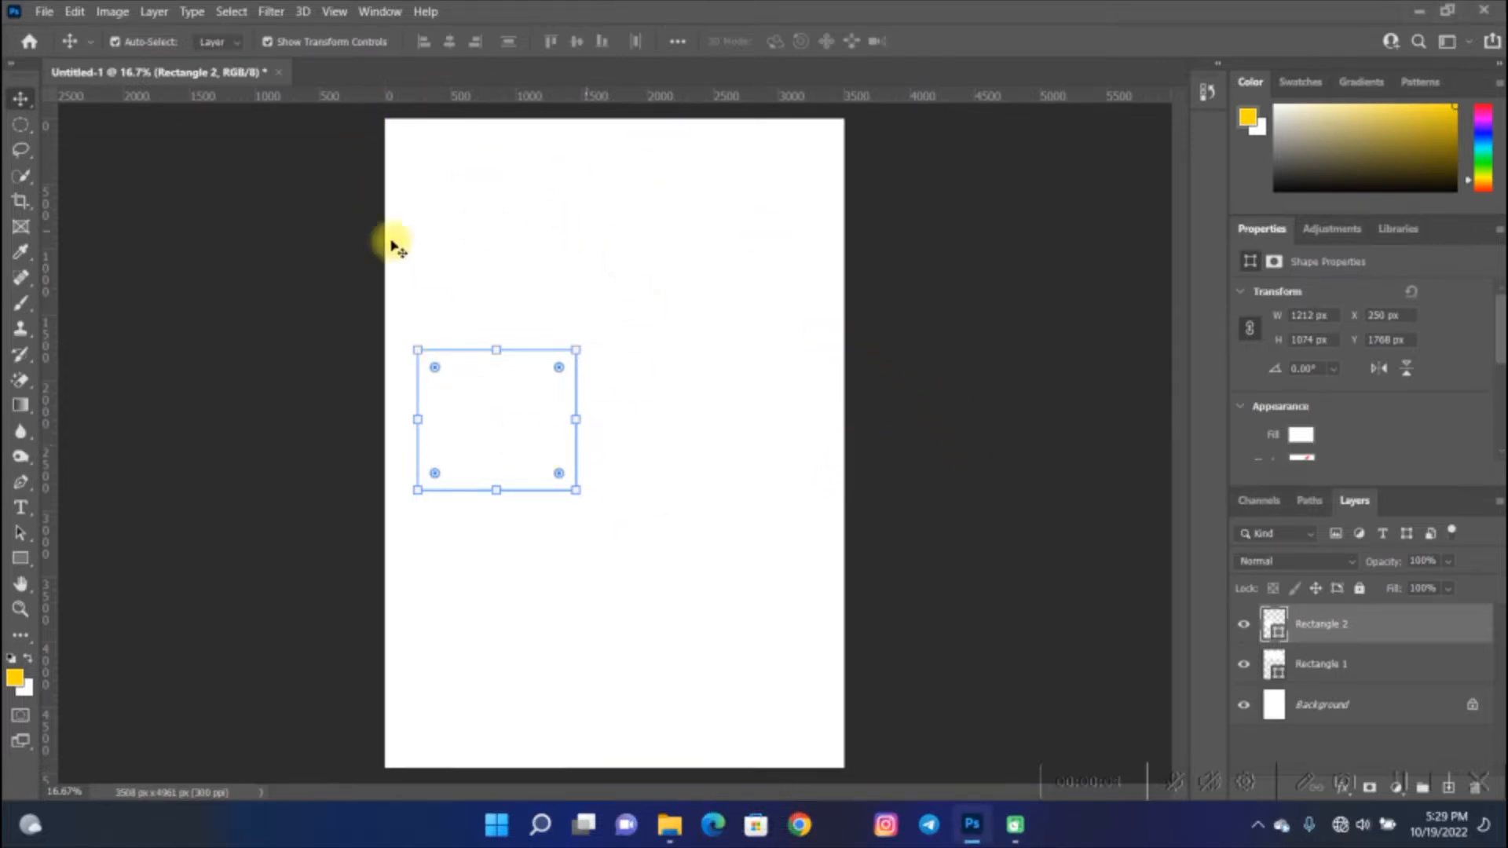
left_click(674, 425)
left_click(564, 240)
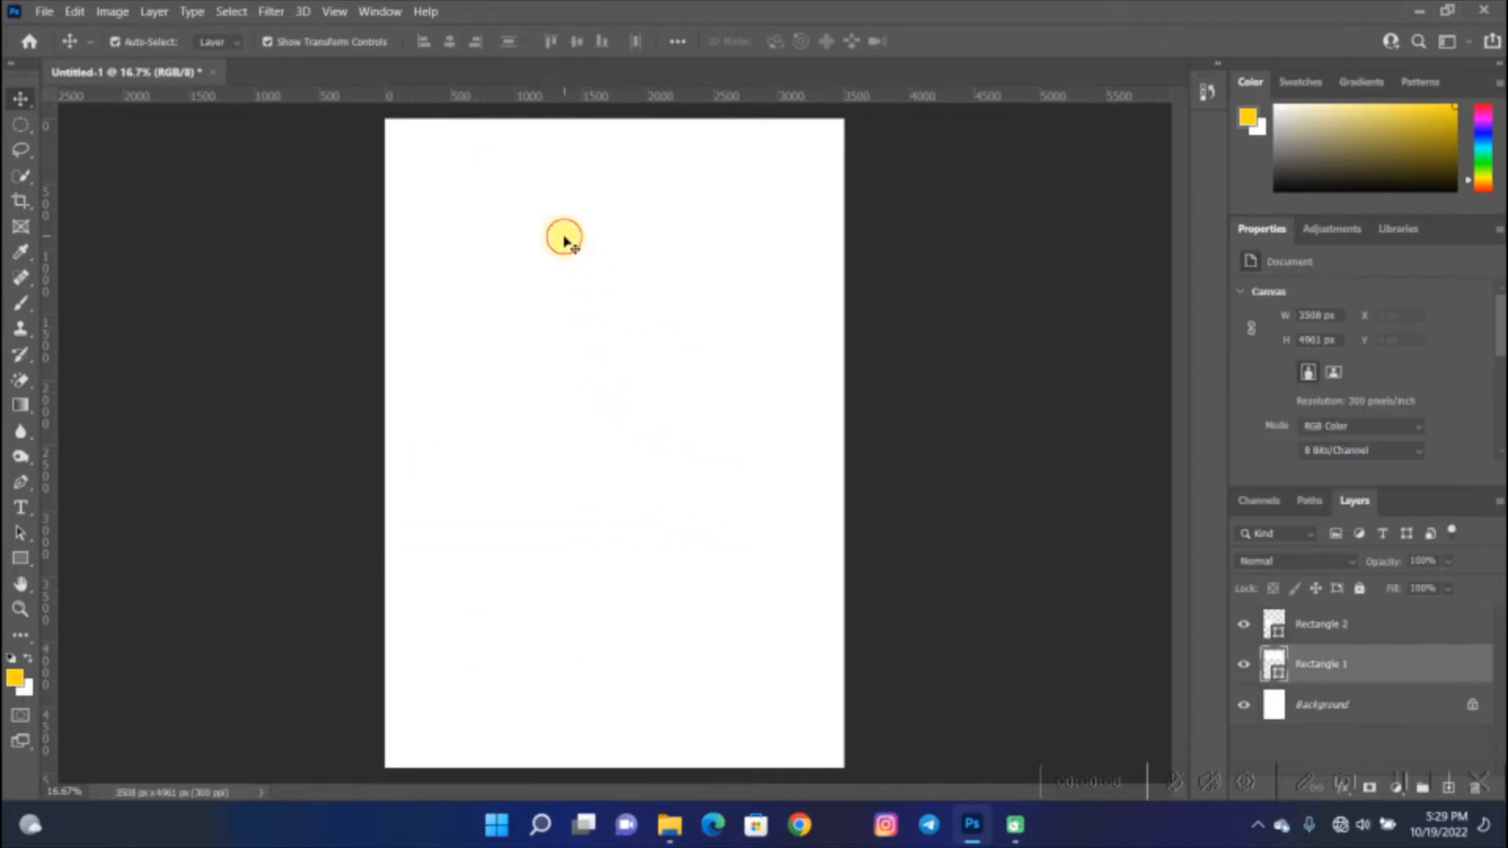
left_click(505, 473)
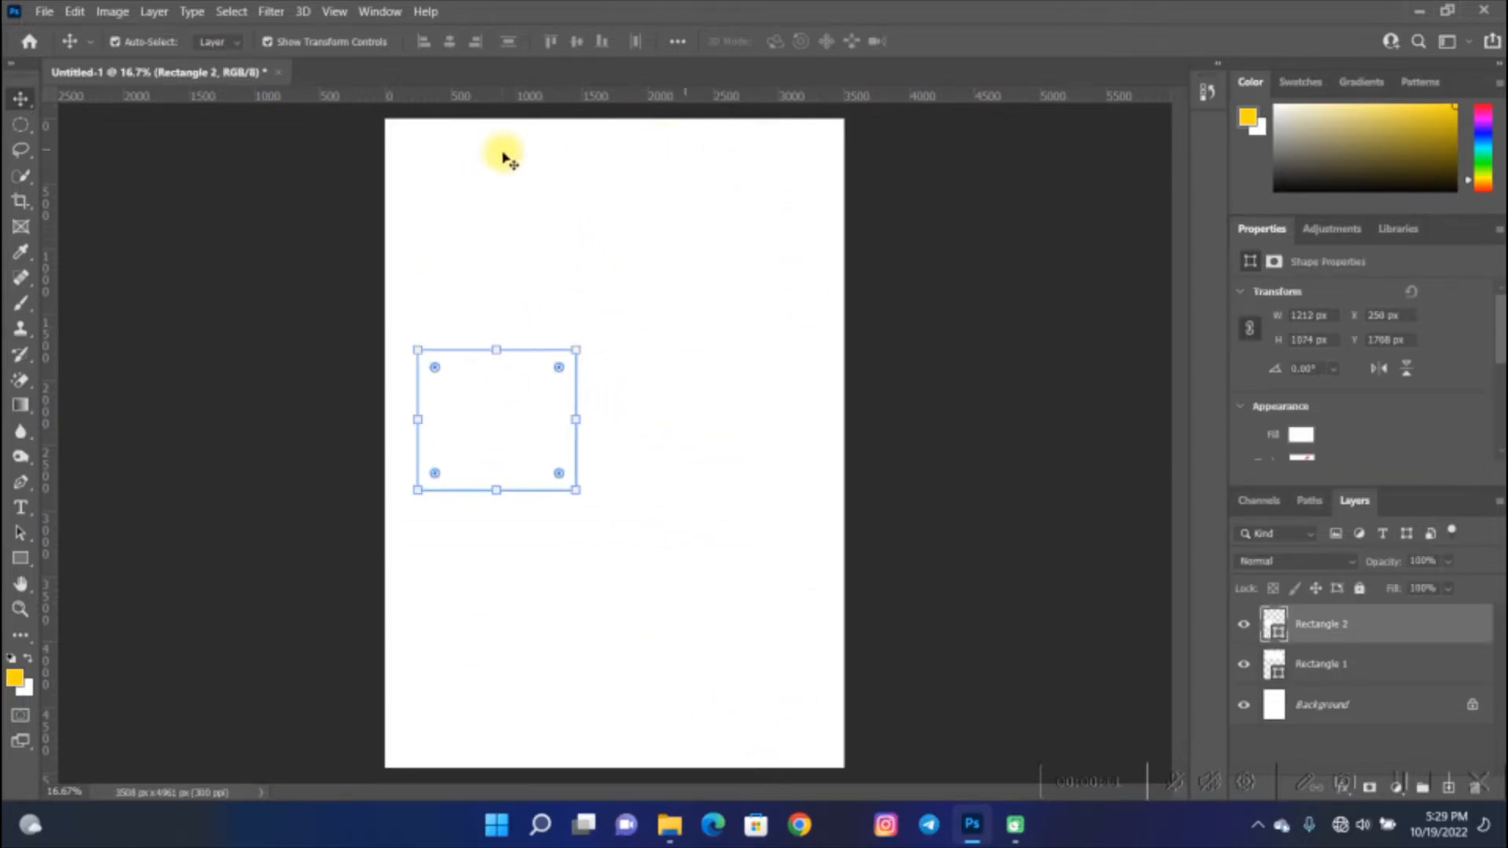
left_click(747, 650)
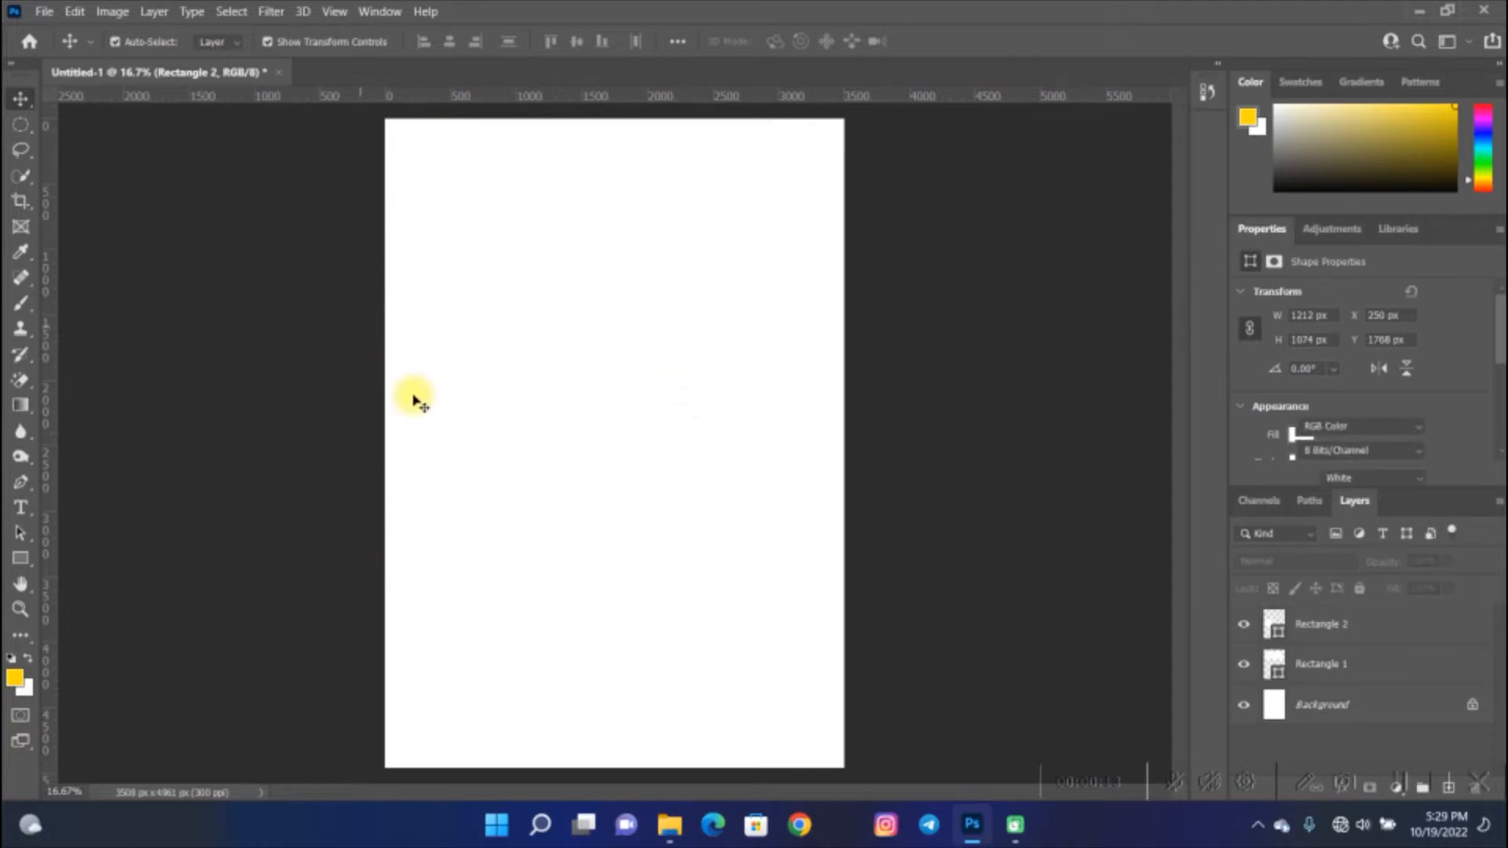
left_click(487, 428)
left_click(526, 225)
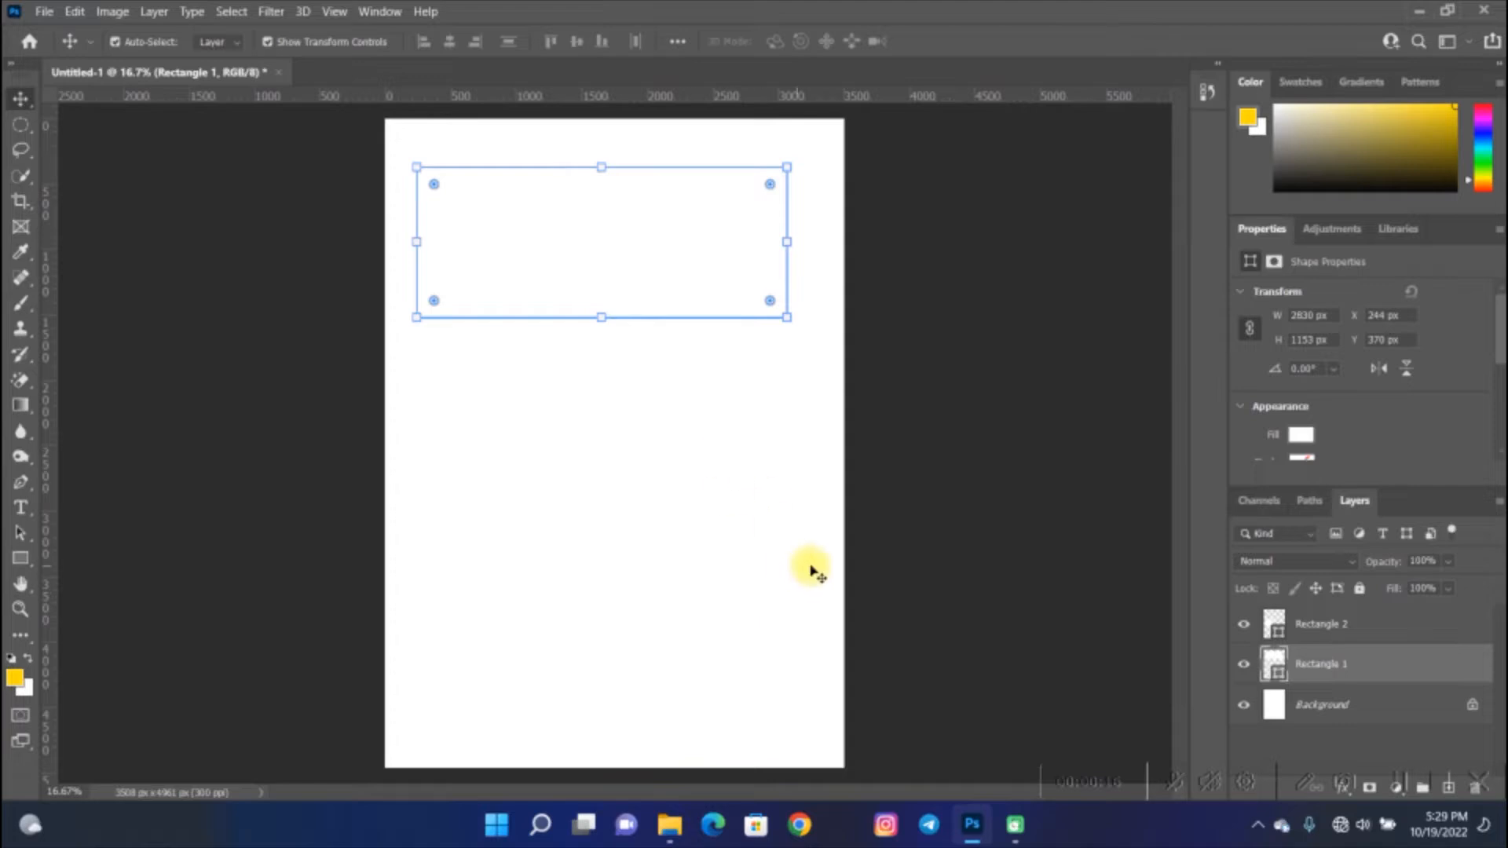
left_click(959, 552)
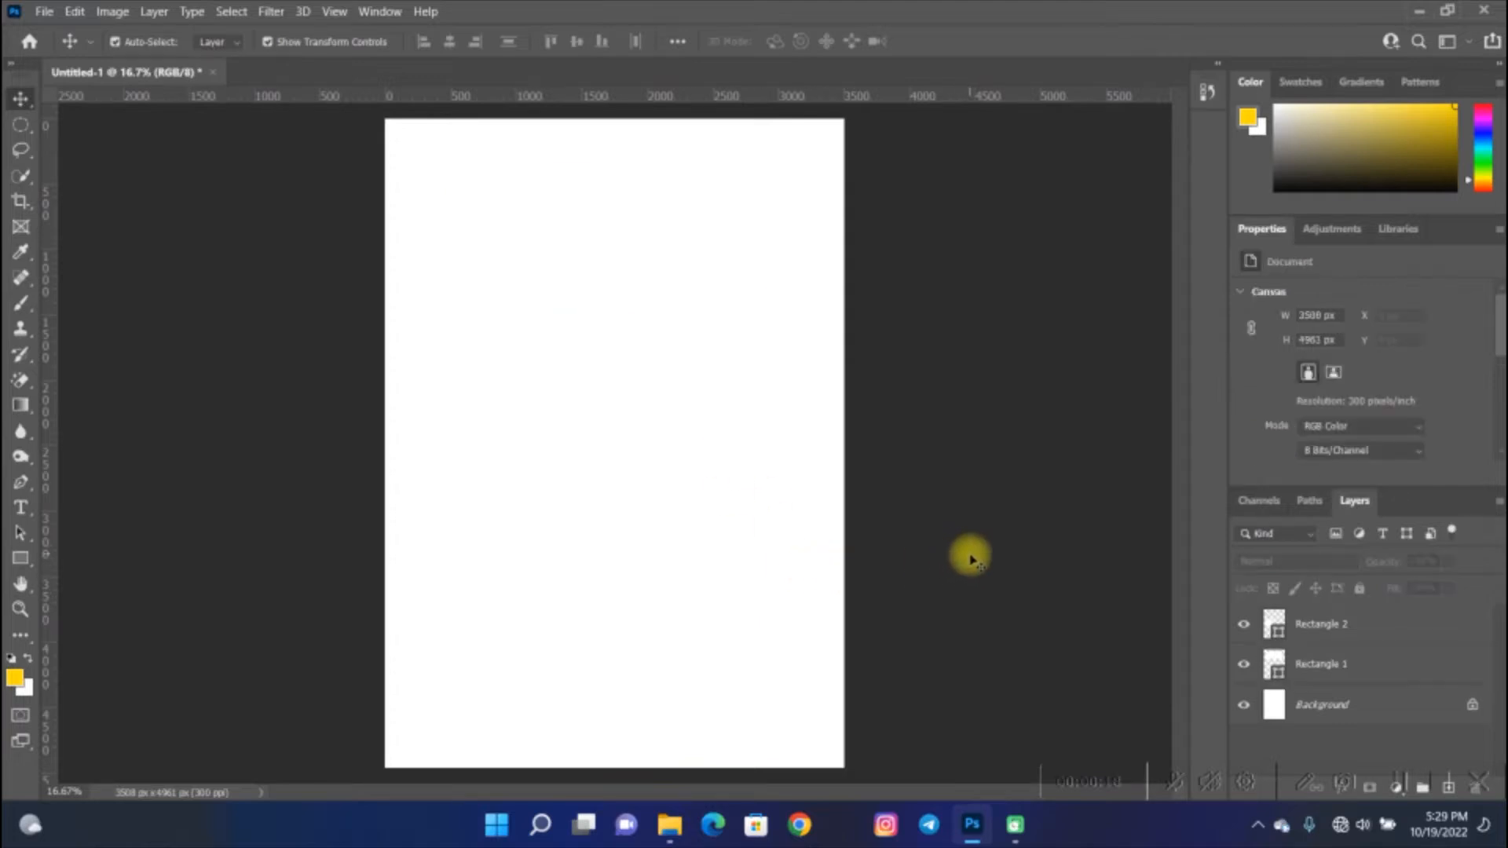
- Detach the Layers panel into a floating window and select the two rectangle layers in turn
left_click_drag(1353, 501, 907, 140)
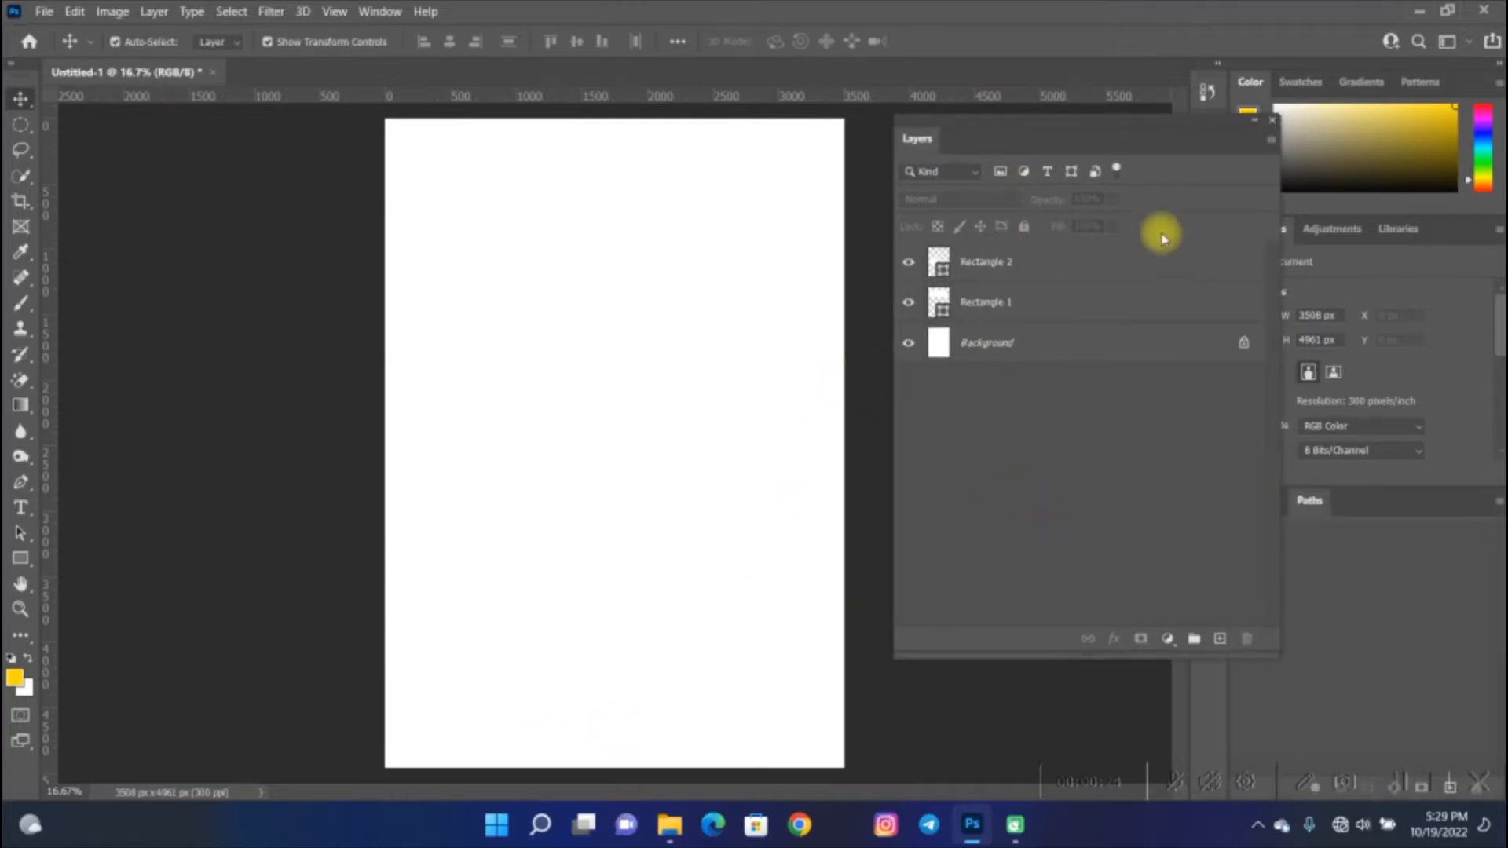
left_click(1070, 261)
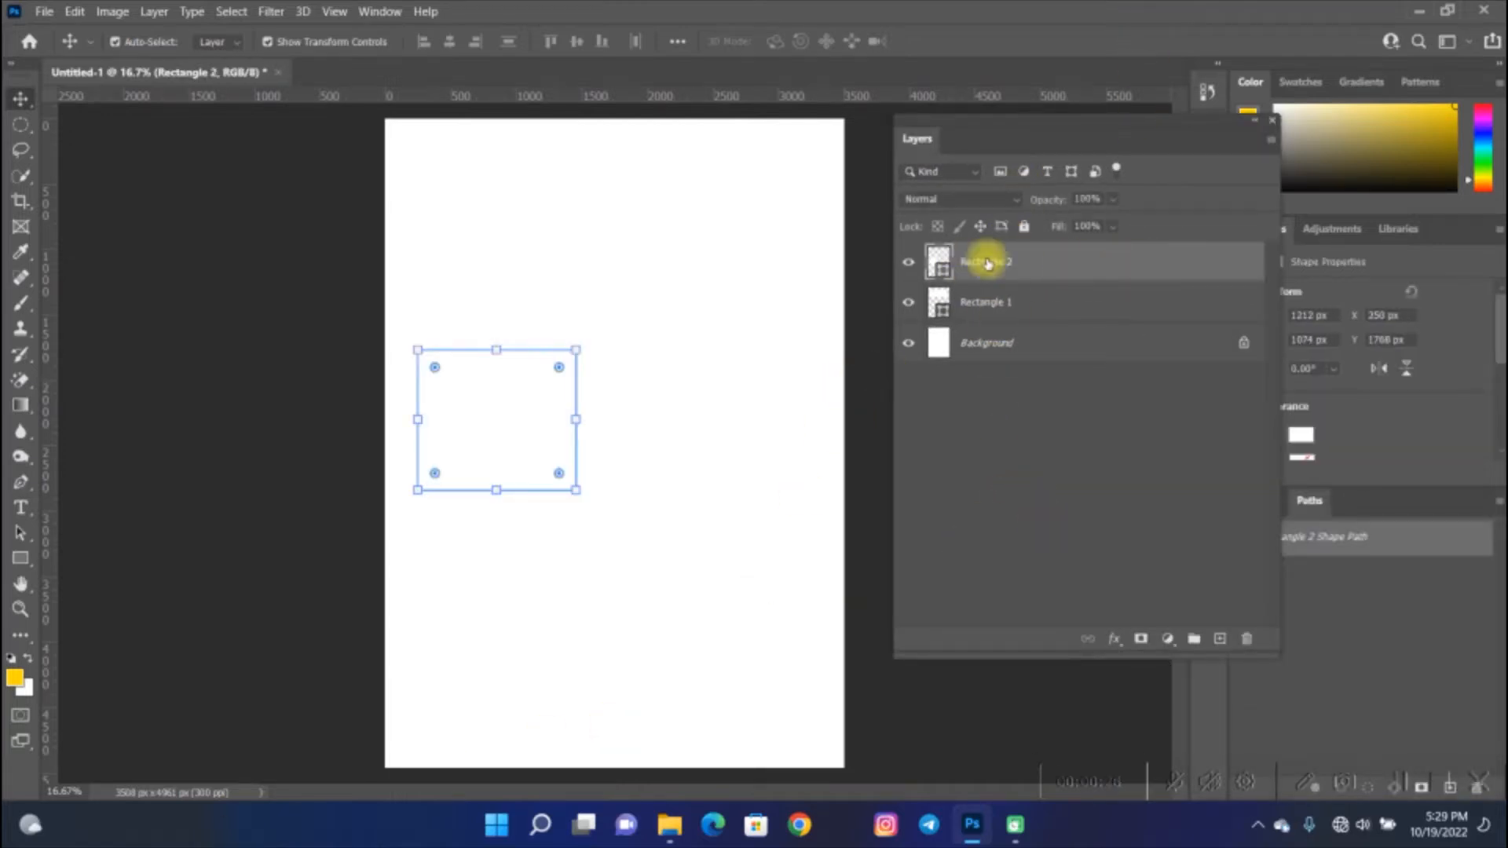
left_click(1077, 307)
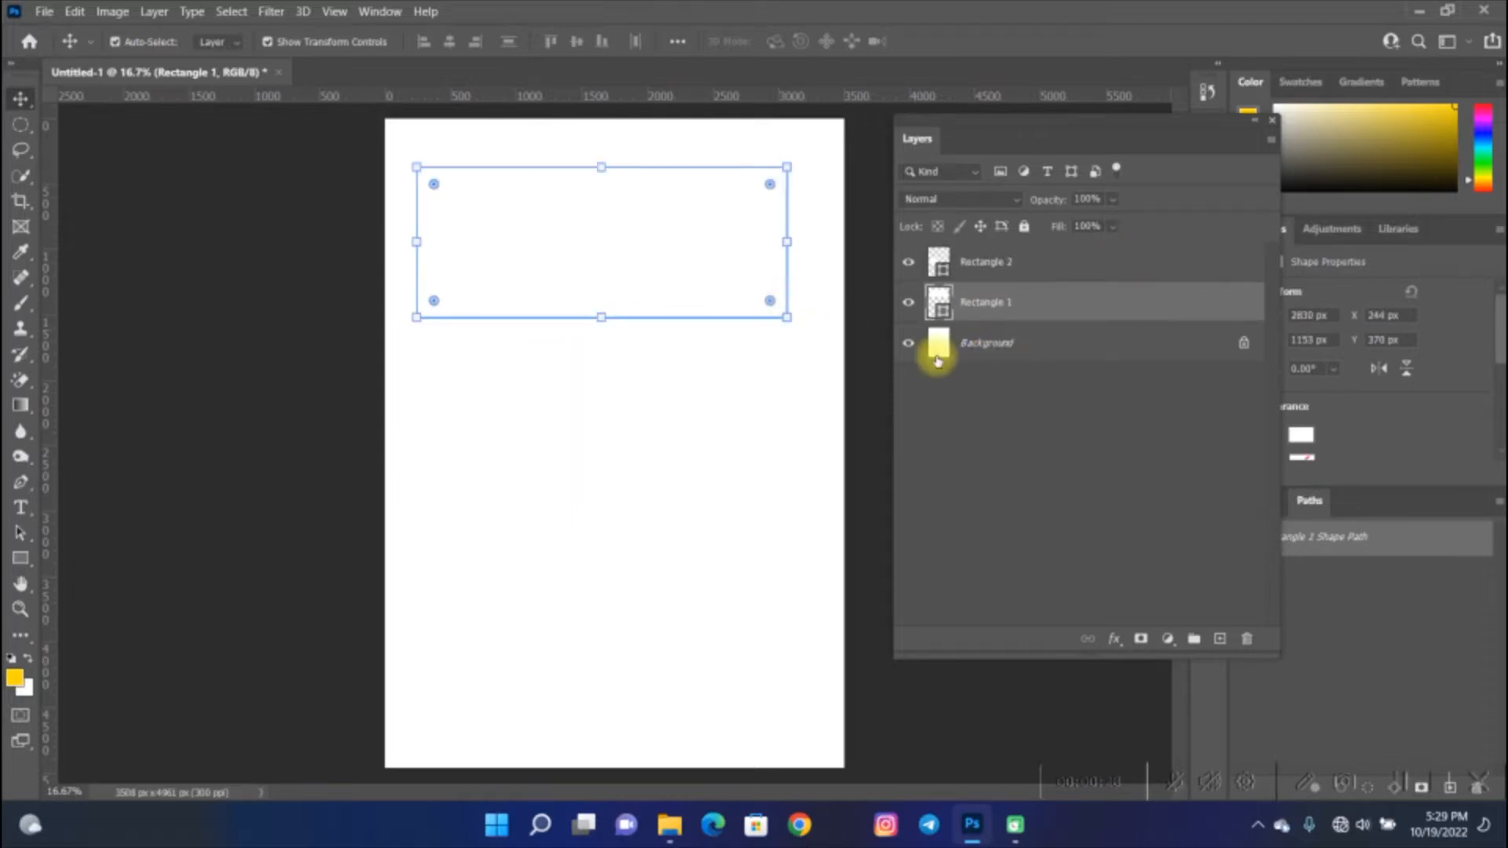
left_click(1025, 264)
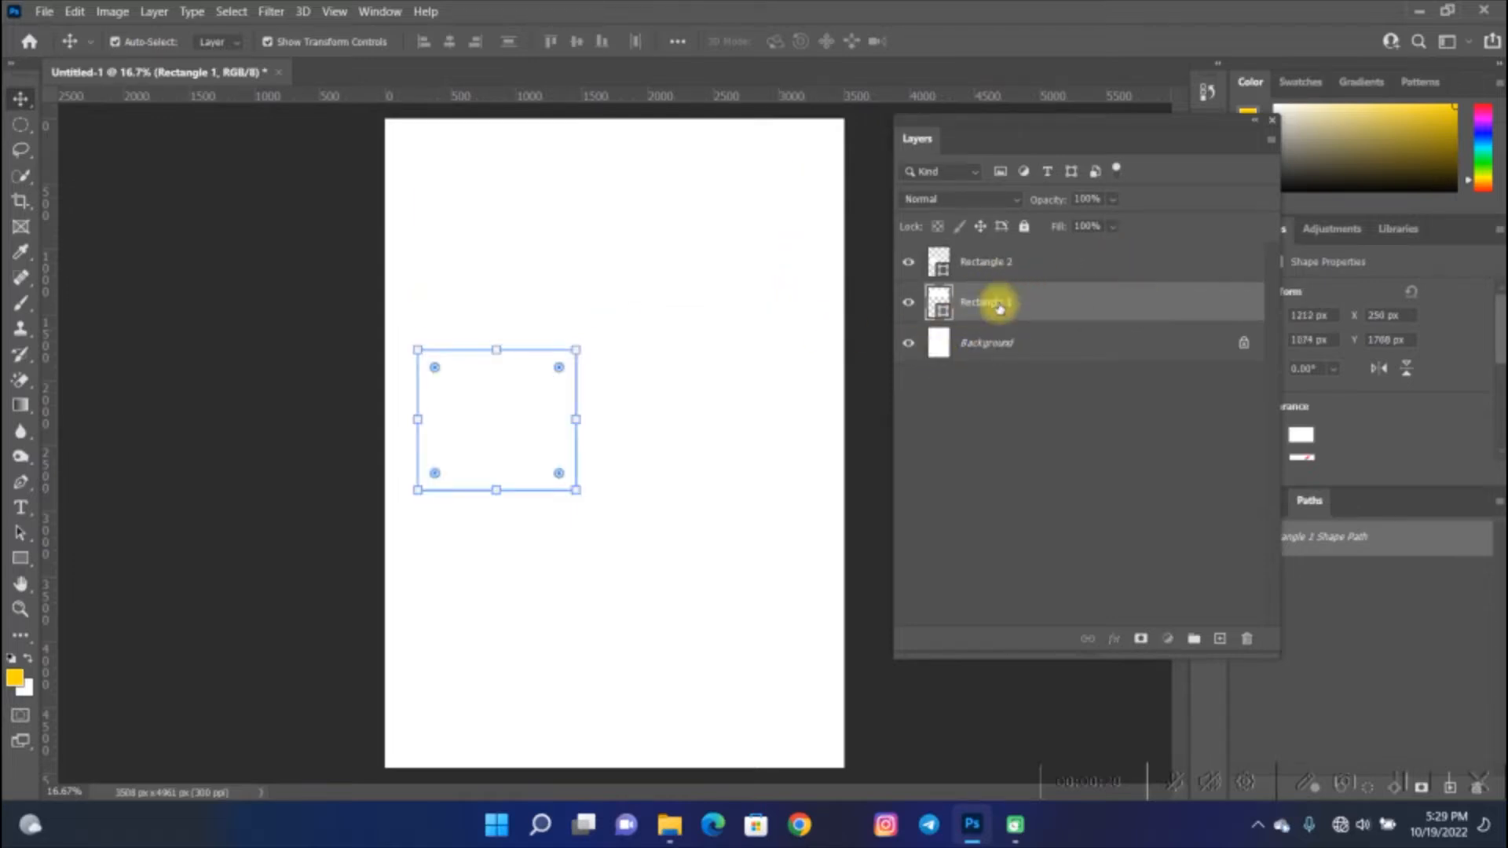
left_click(1000, 307)
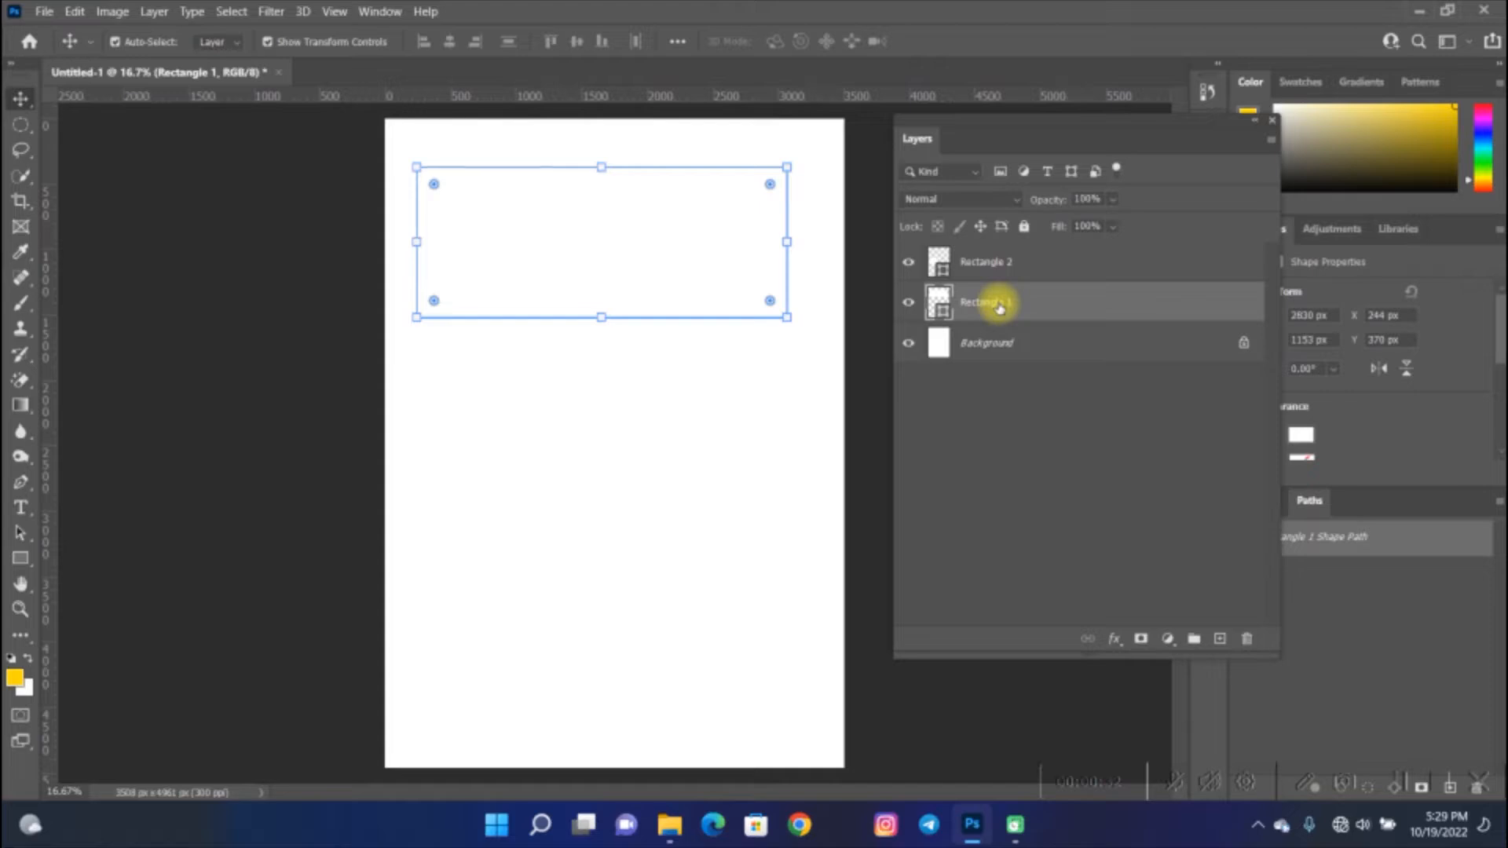
left_click(1021, 270)
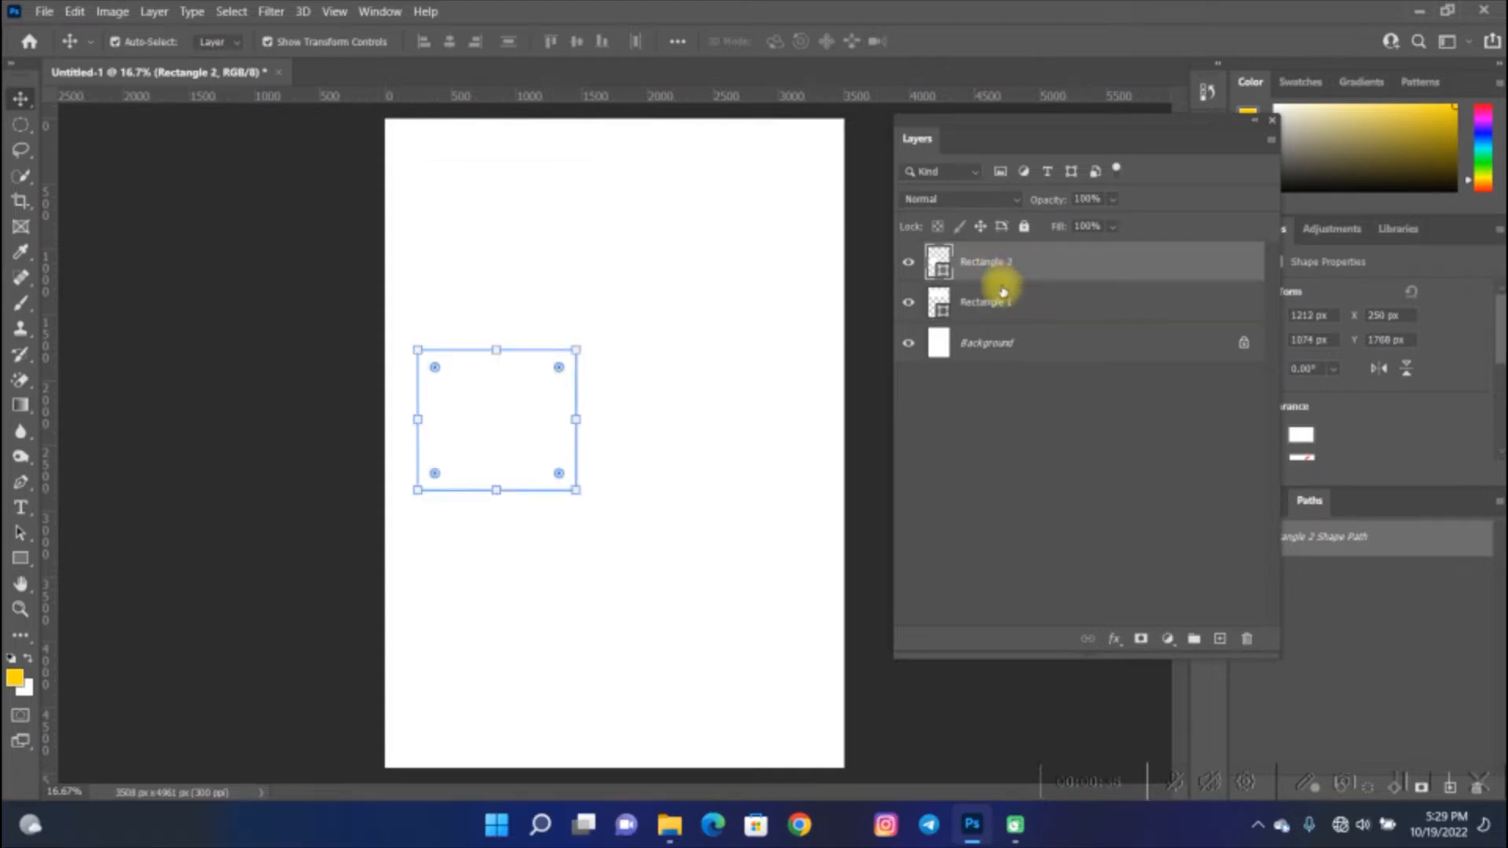
- Add a Color Overlay layer effect to the wide rectangle's layer
left_click(1053, 300)
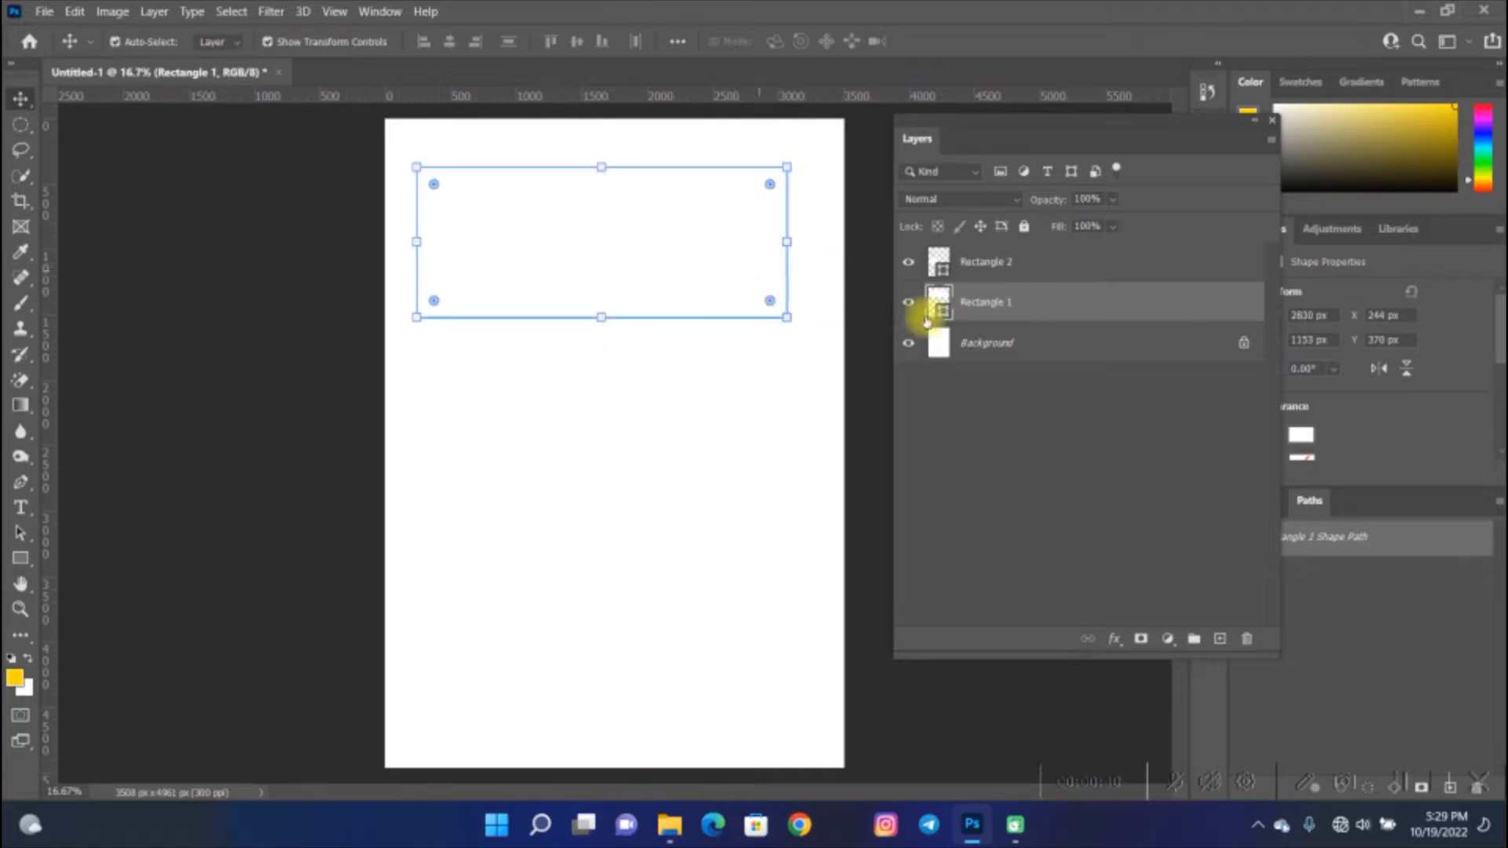
left_click(1116, 648)
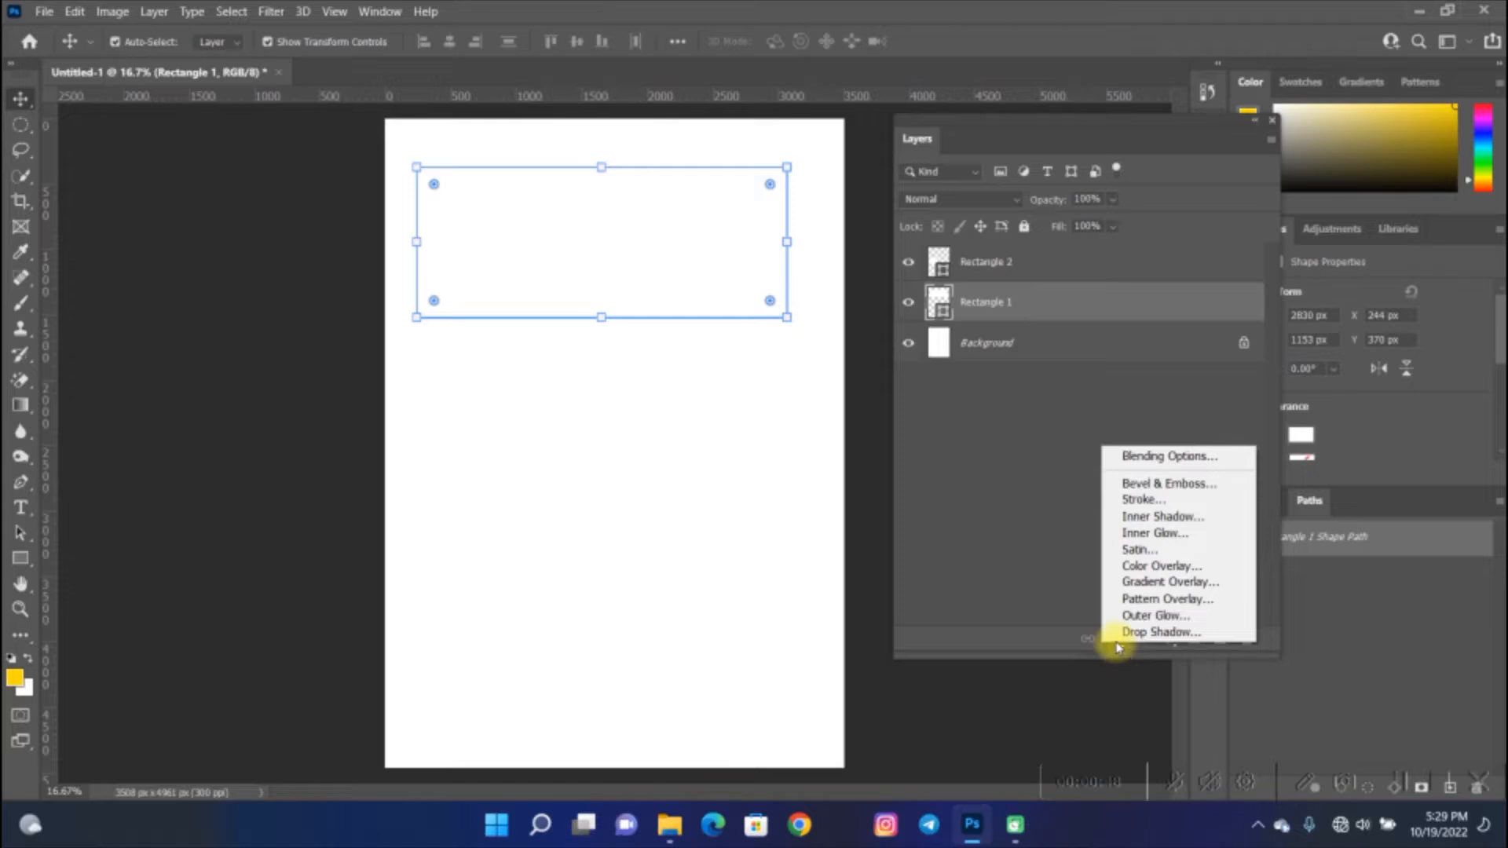
left_click(1212, 574)
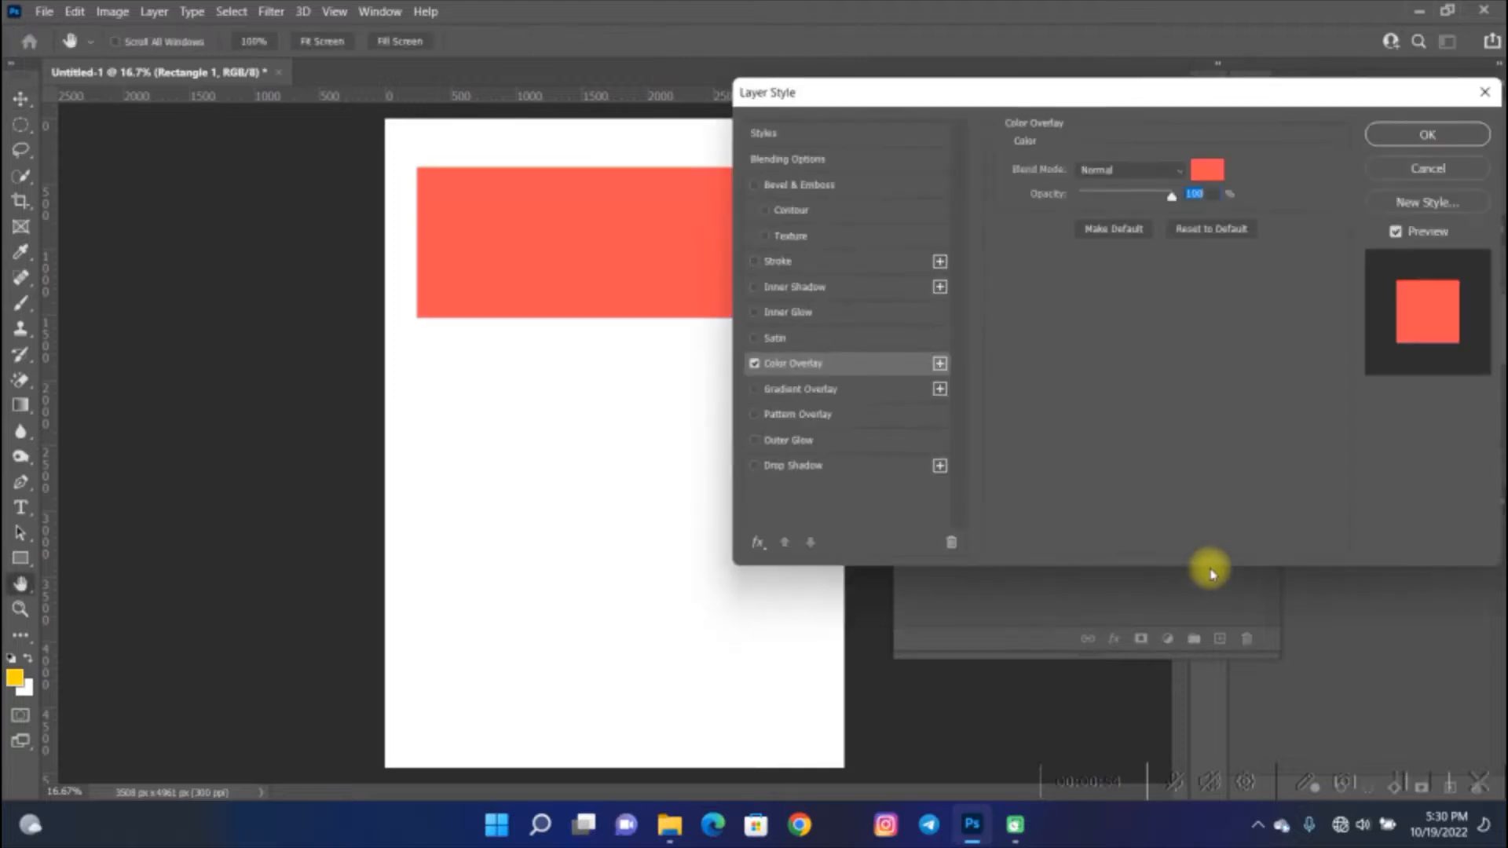
left_click_drag(984, 95, 1110, 100)
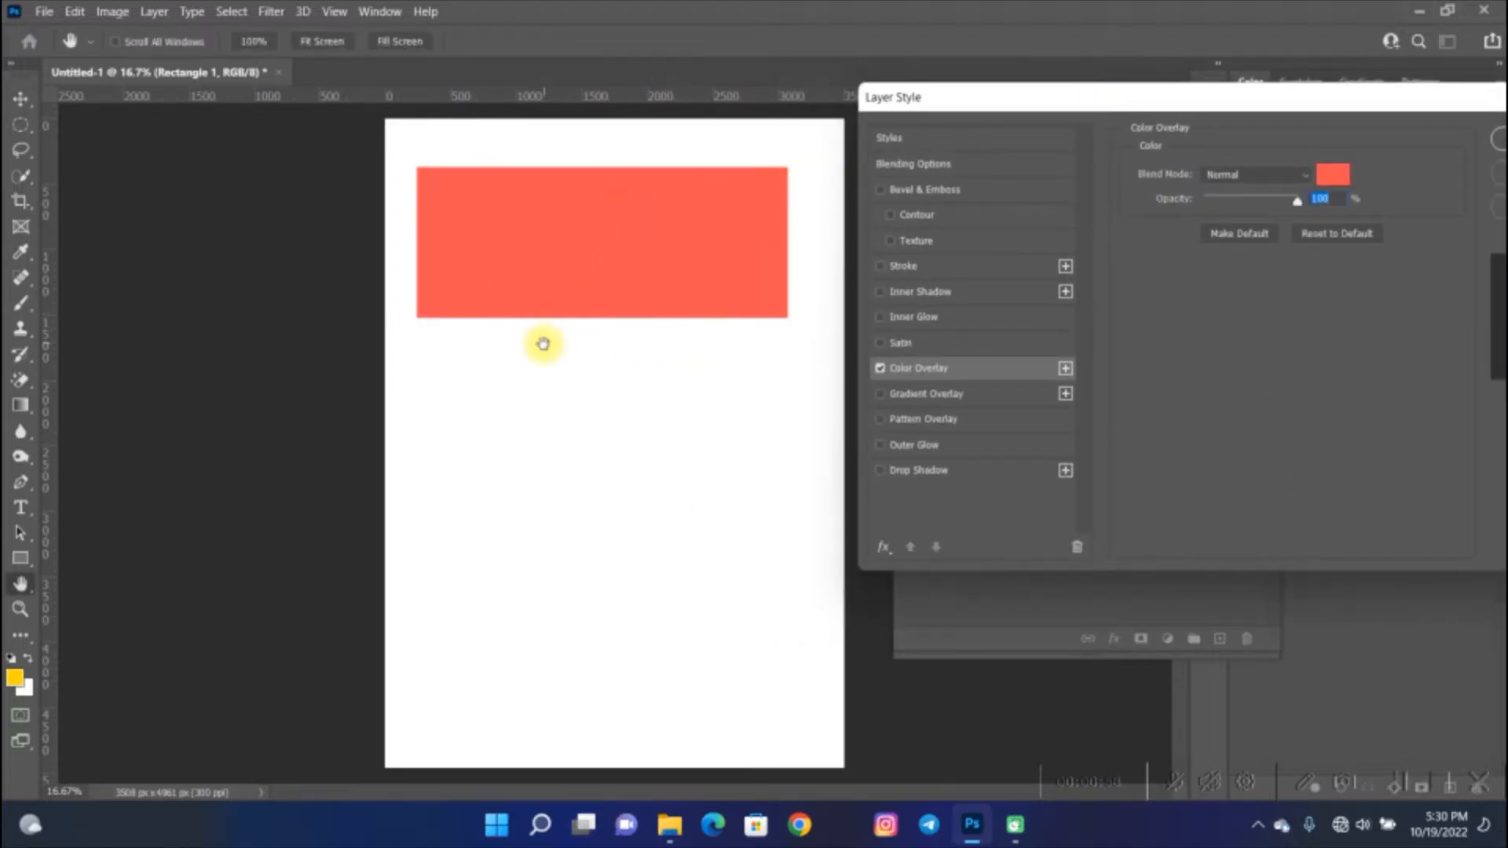
- Set the wide rectangle's overlay color to yellow ffcc00 and confirm the layer style
left_click(610, 265)
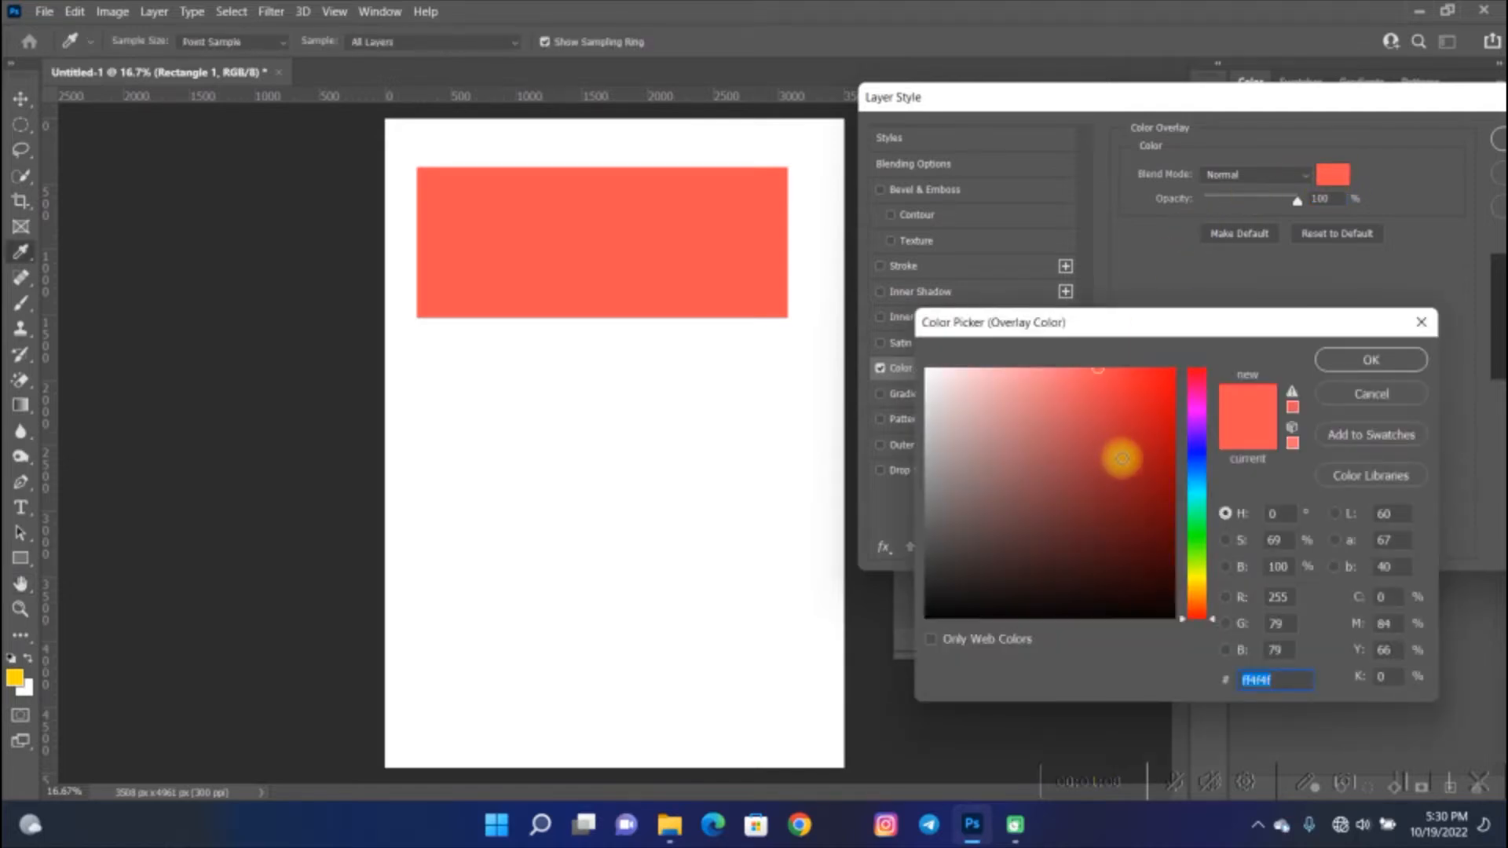
left_click_drag(1120, 454, 1184, 322)
left_click_drag(1141, 404, 1049, 314)
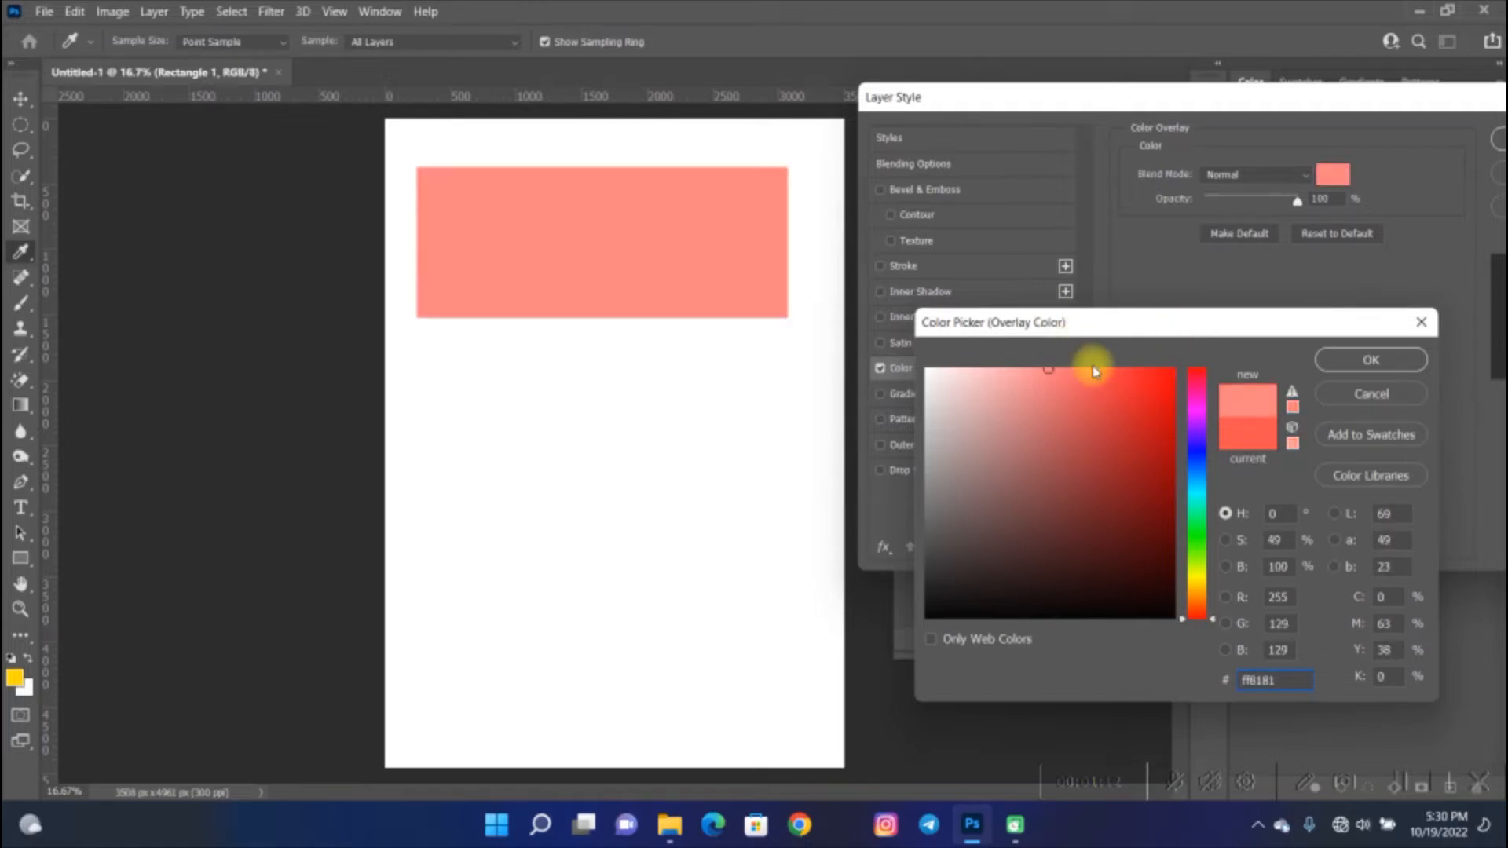
left_click_drag(1196, 616, 1207, 565)
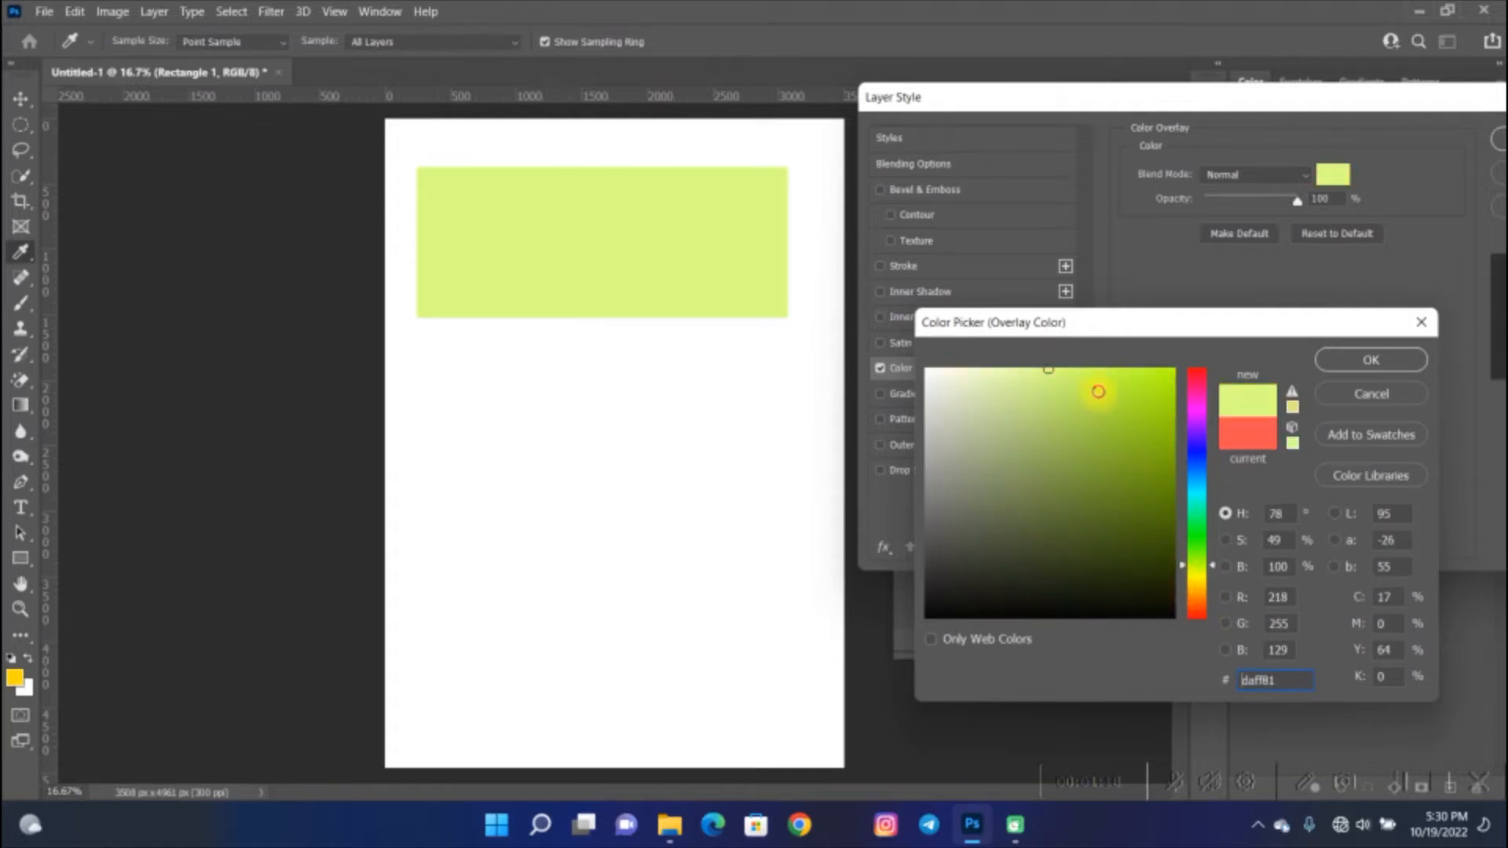
left_click_drag(1098, 391, 1171, 350)
left_click_drag(1197, 540, 1198, 586)
left_click(1345, 361)
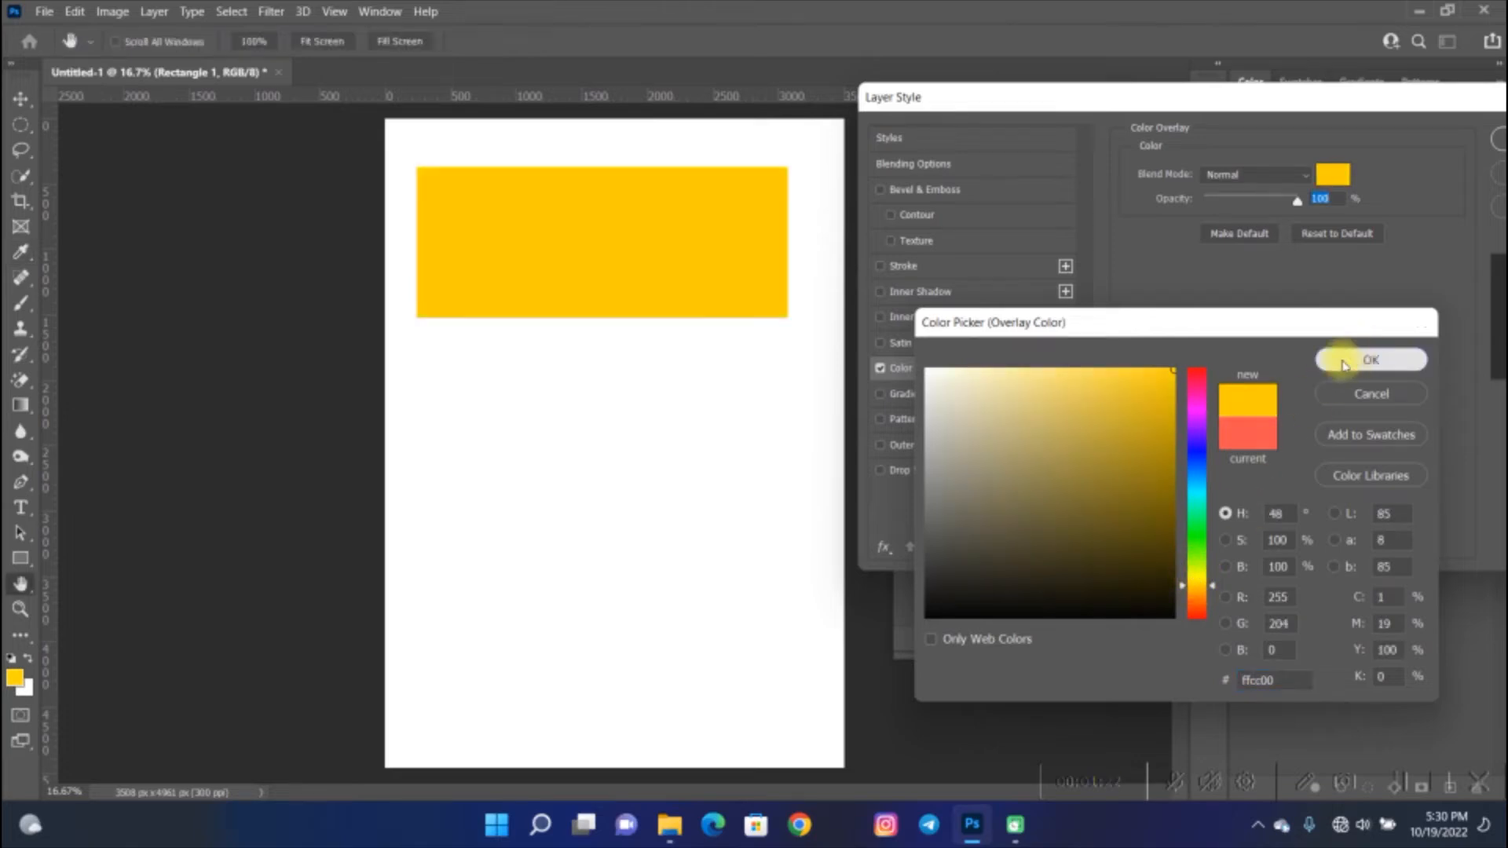
left_click_drag(1393, 96, 1088, 132)
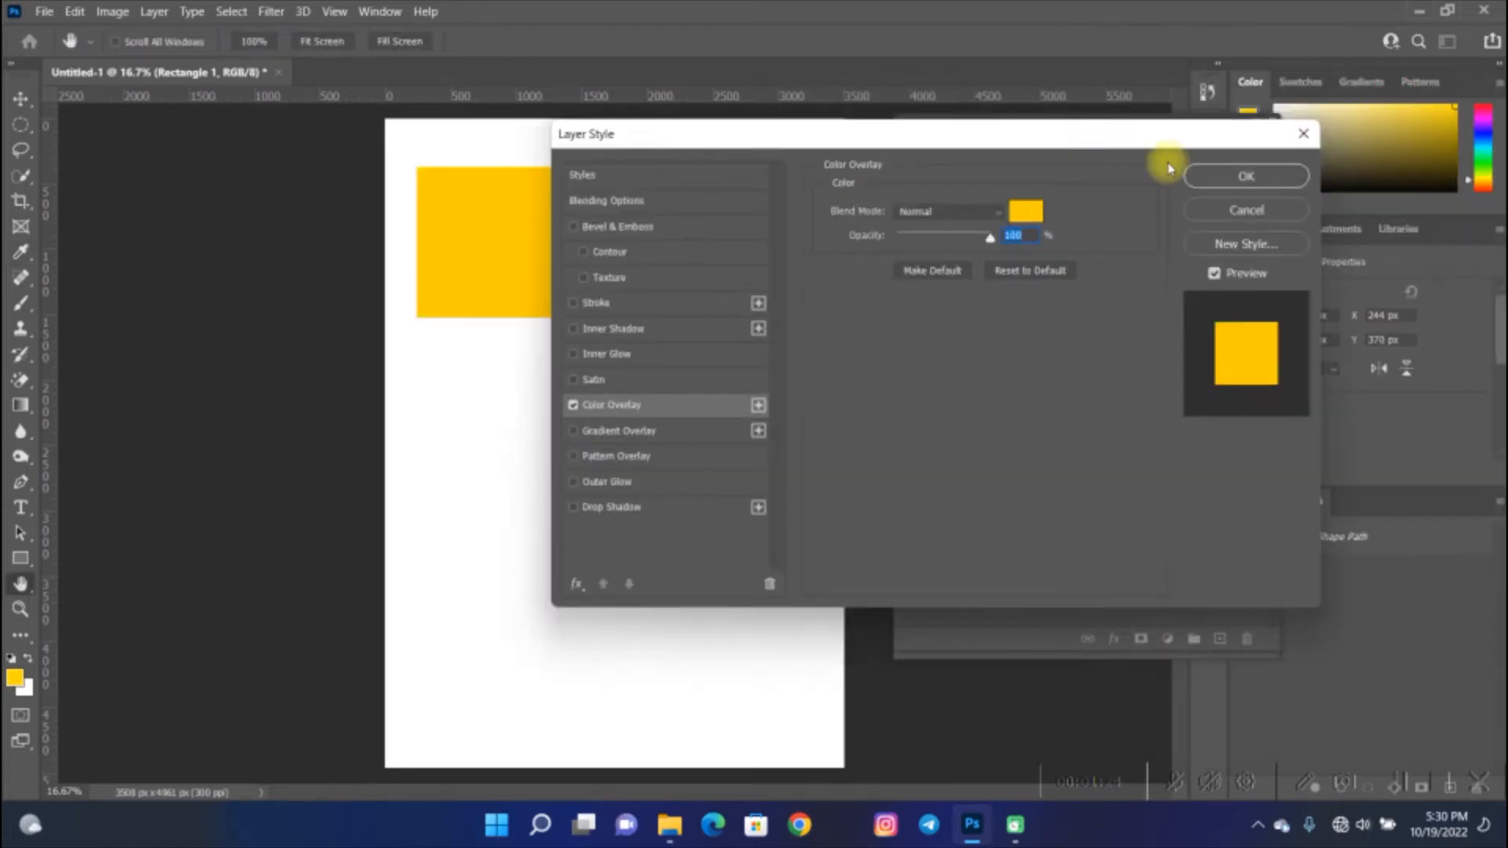
left_click(1272, 180)
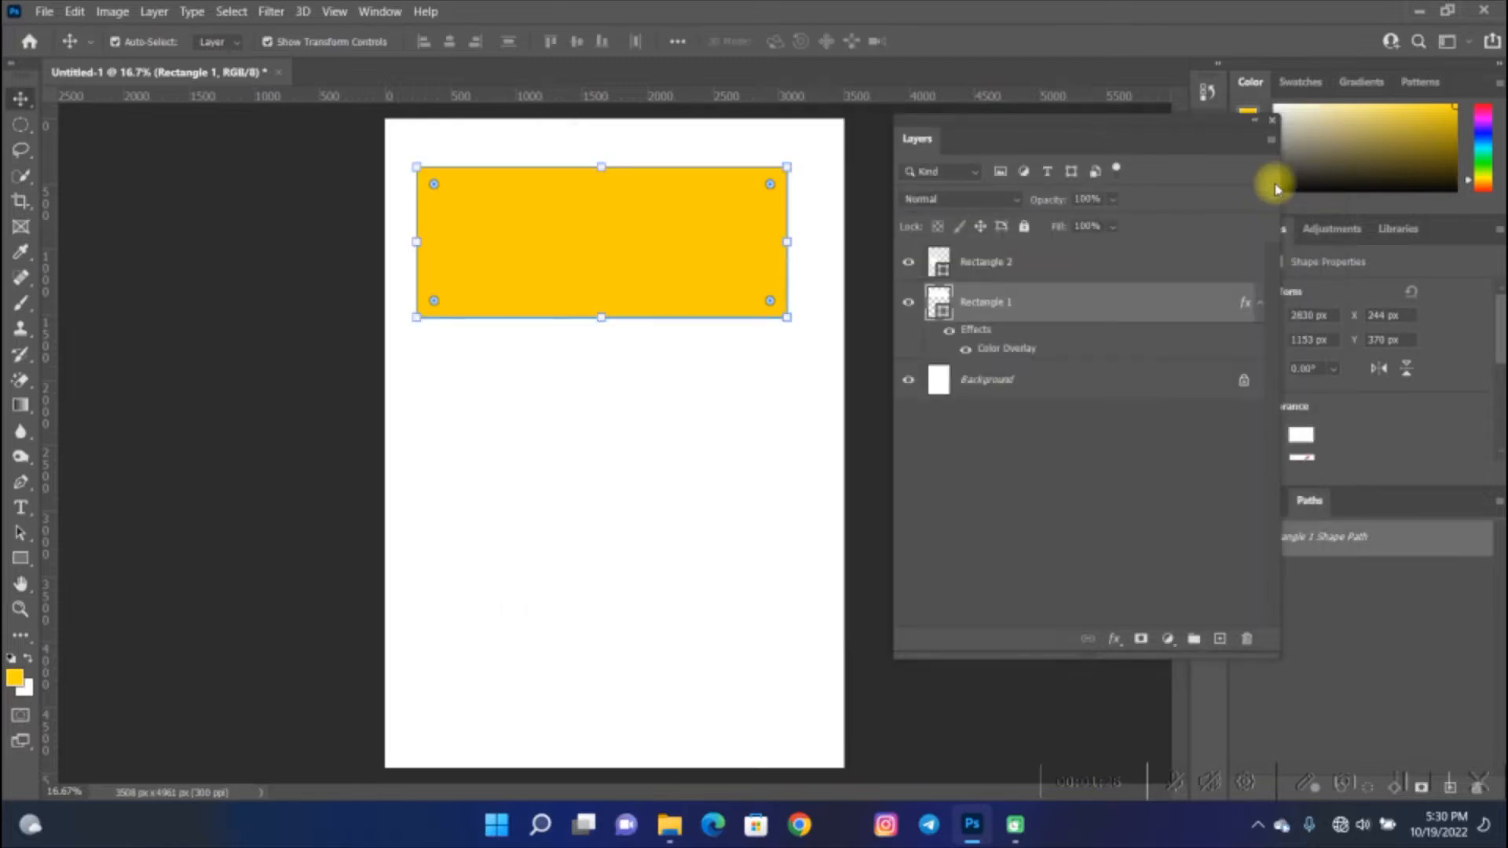
- Apply a Color Overlay in red ff0000 to the smaller rectangle's layer
left_click(498, 437)
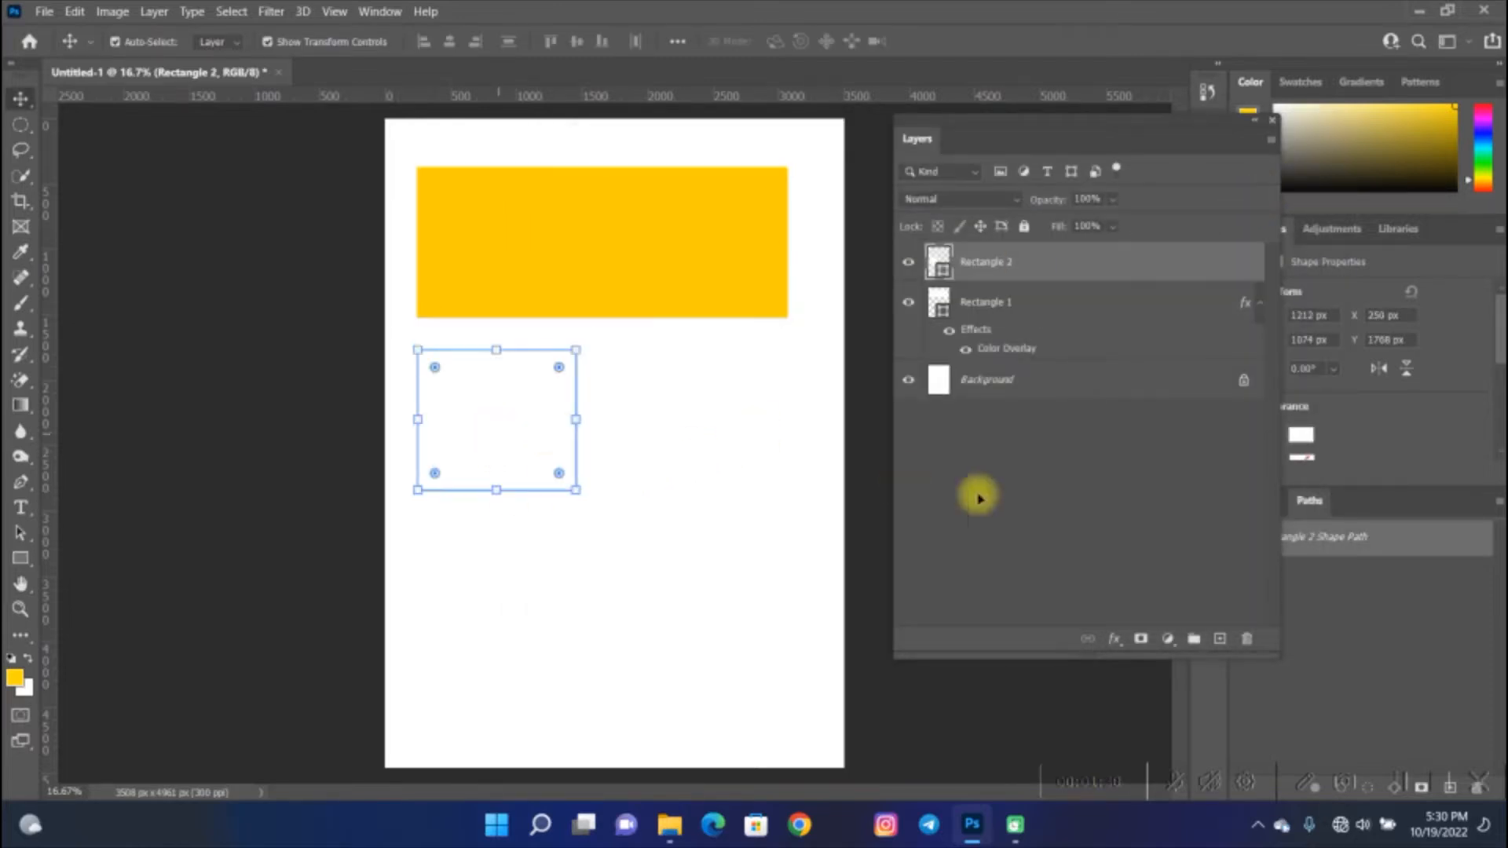
left_click(1116, 644)
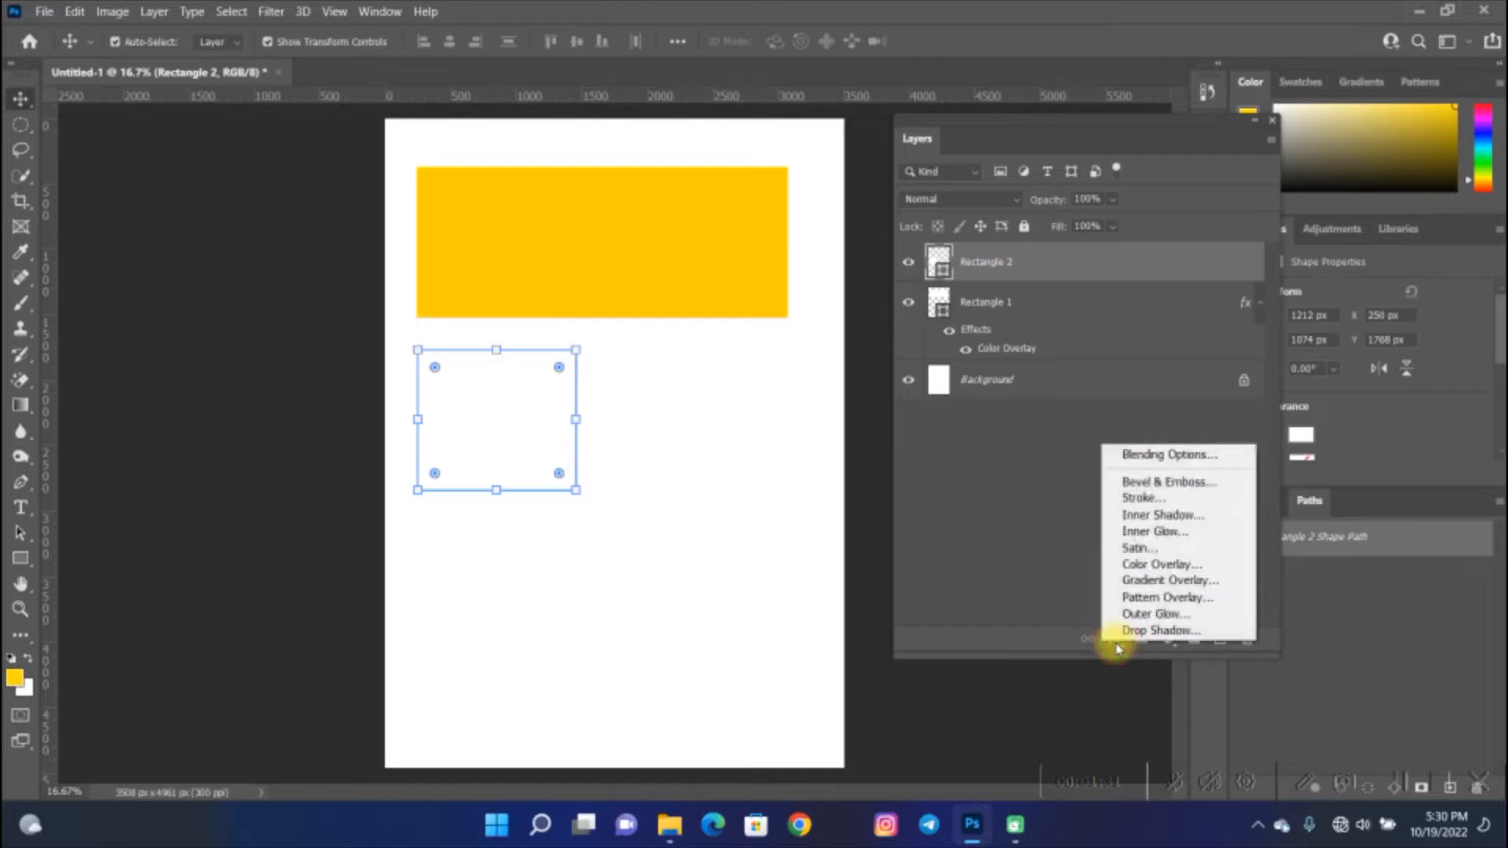
left_click(1176, 564)
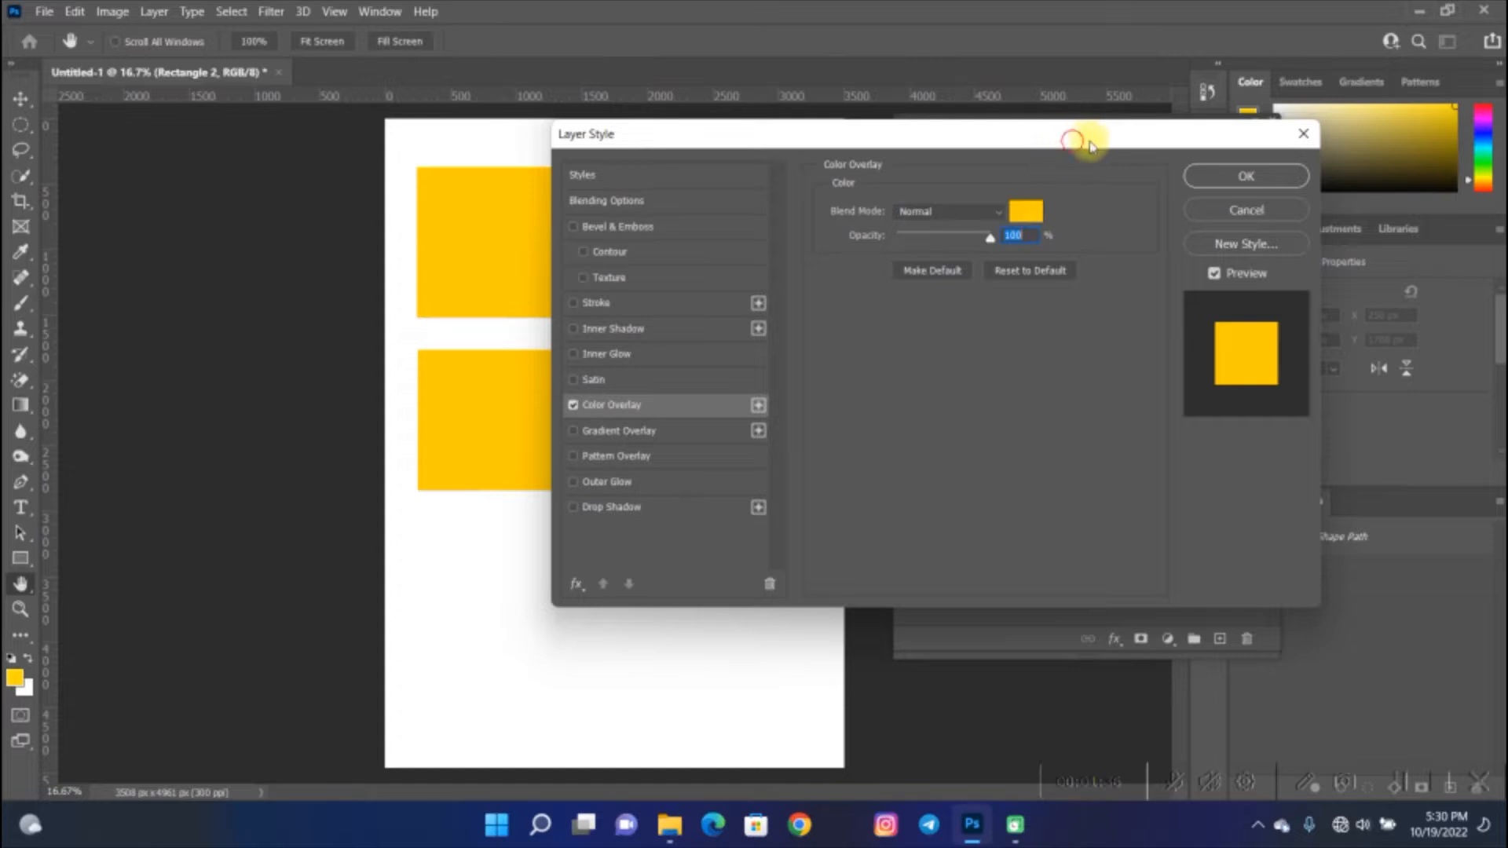
left_click_drag(1090, 147, 1238, 145)
left_click(1173, 209)
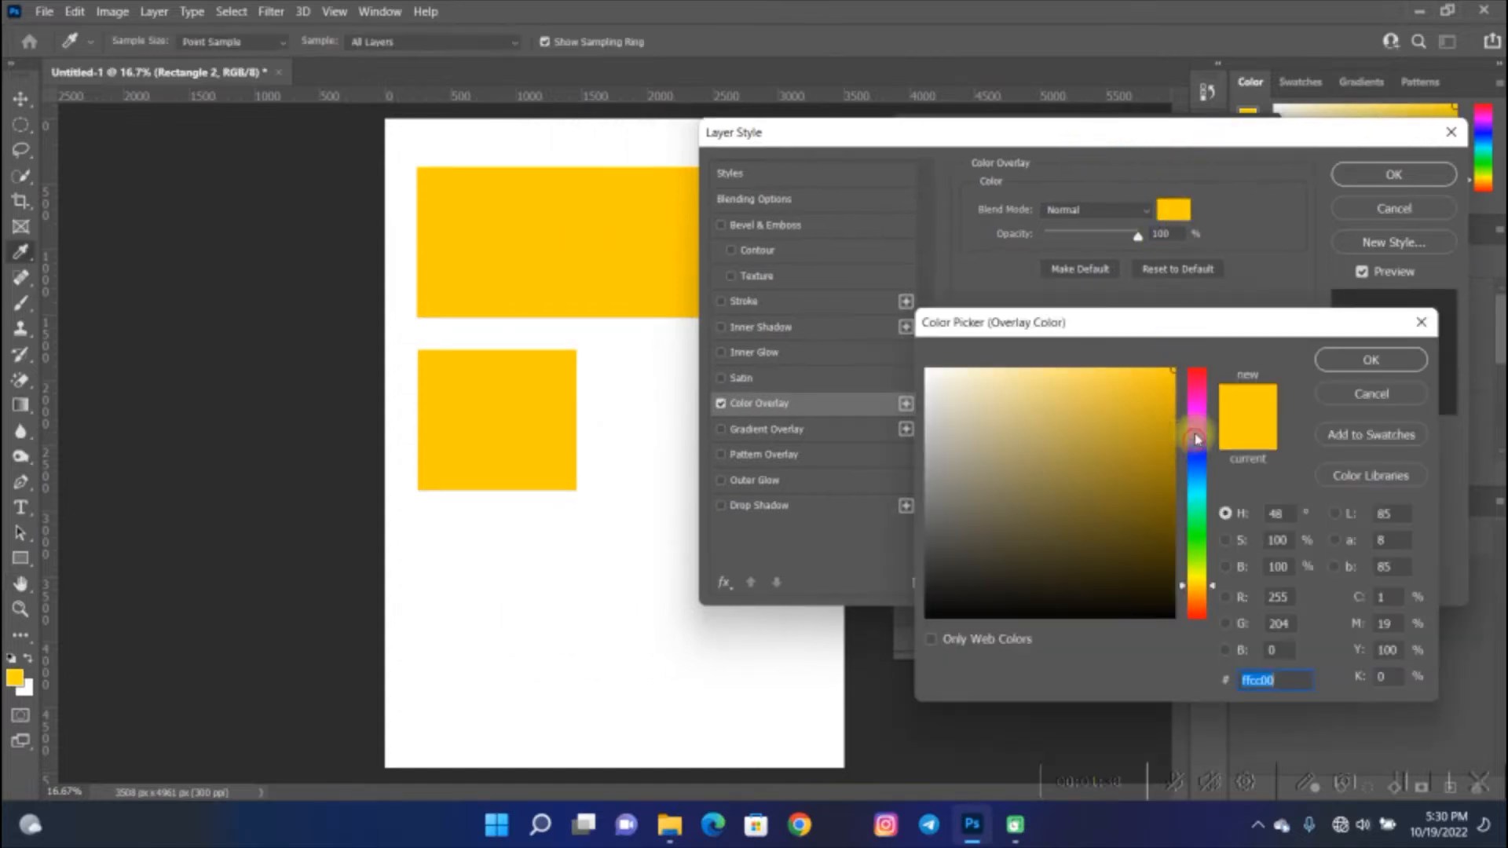
left_click_drag(1197, 440, 1206, 334)
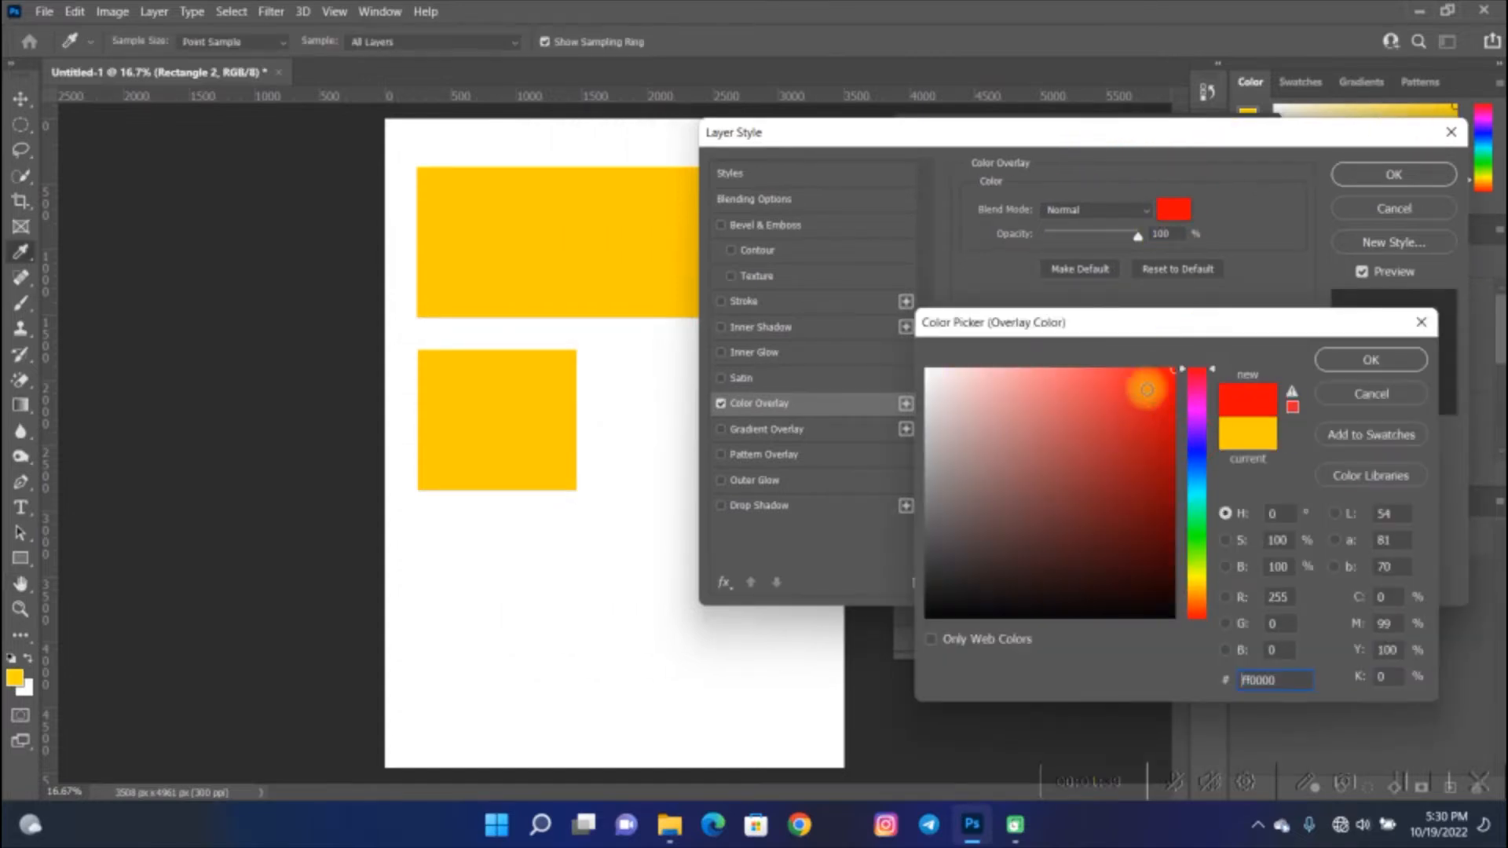
left_click(1371, 359)
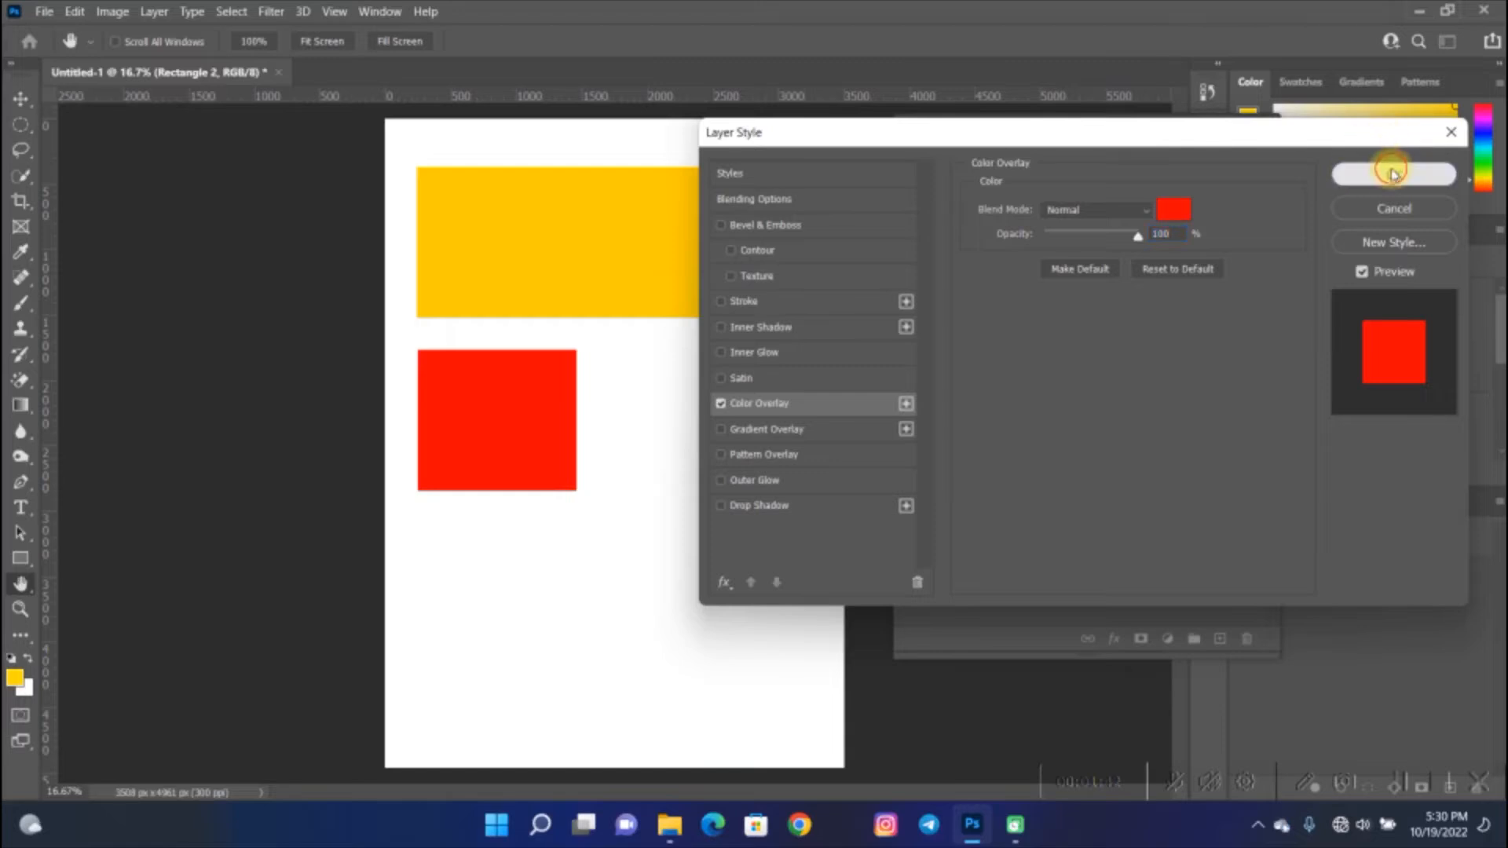
left_click(1392, 173)
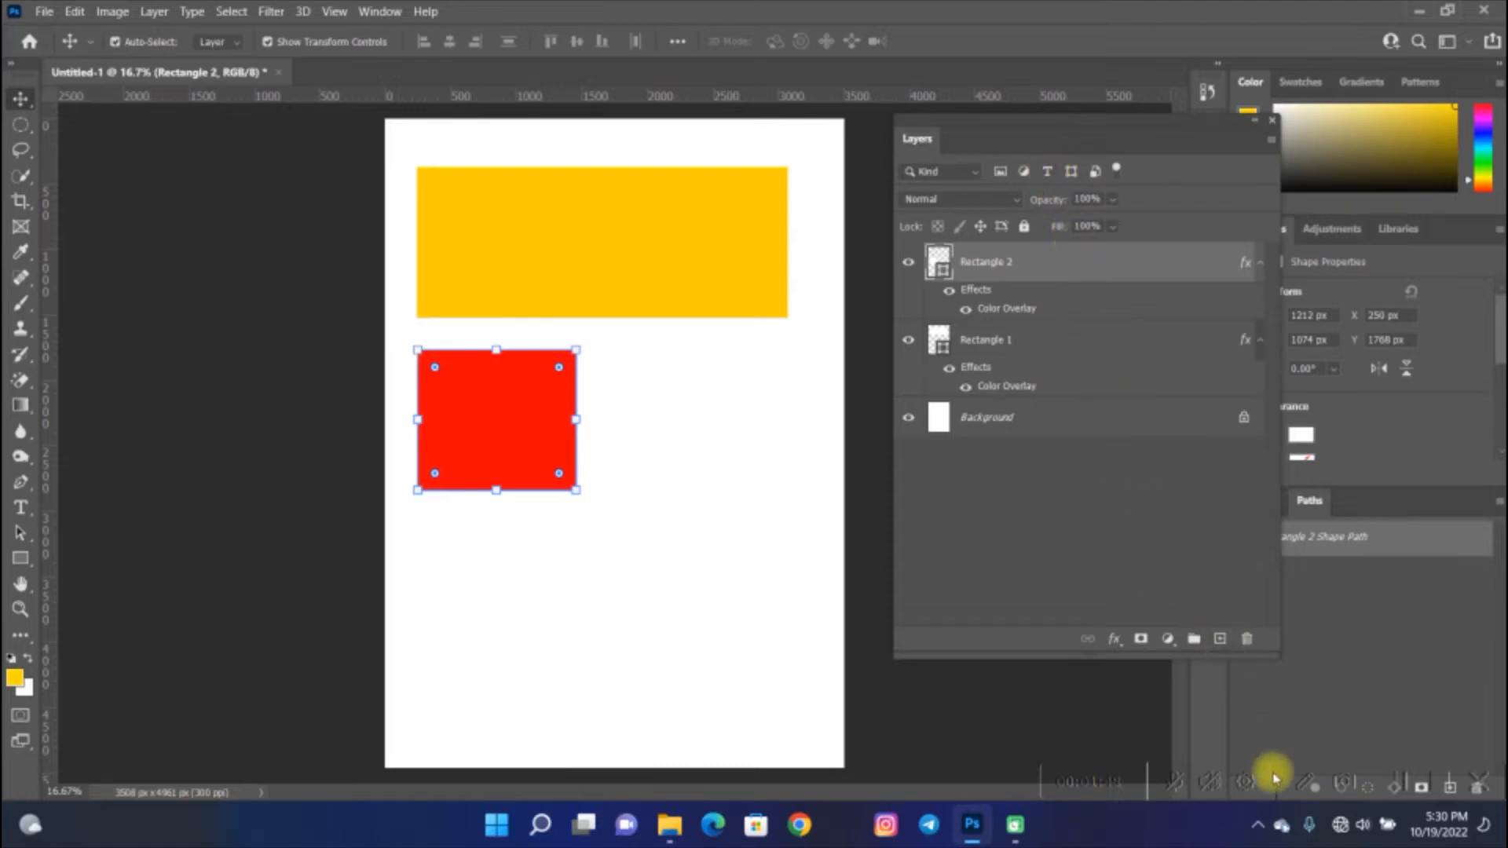
- Add a Gradient Overlay layer effect to the wide rectangle's layer
left_click(658, 232)
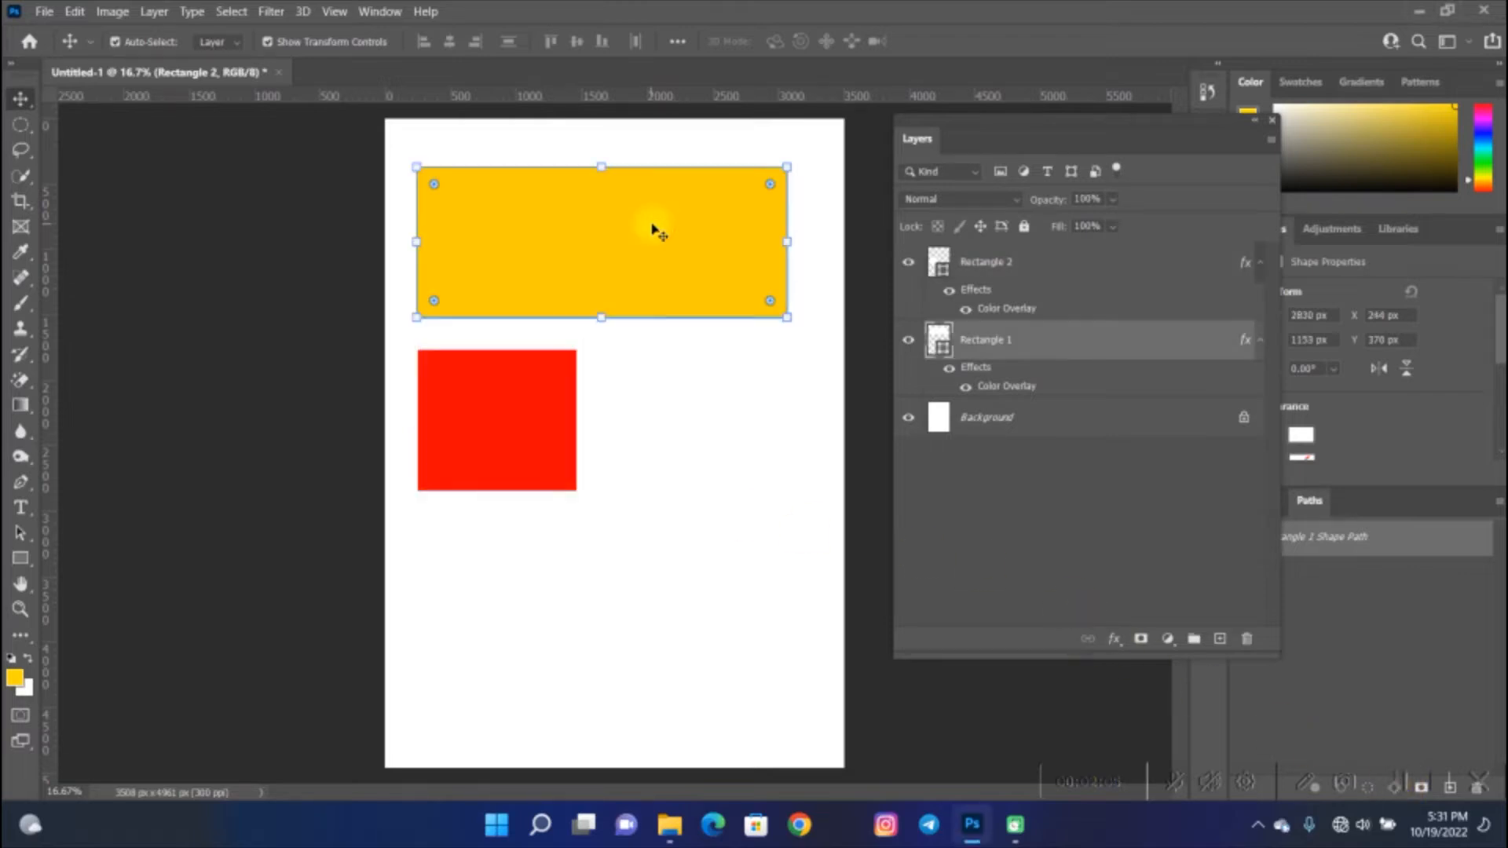
left_click(1113, 640)
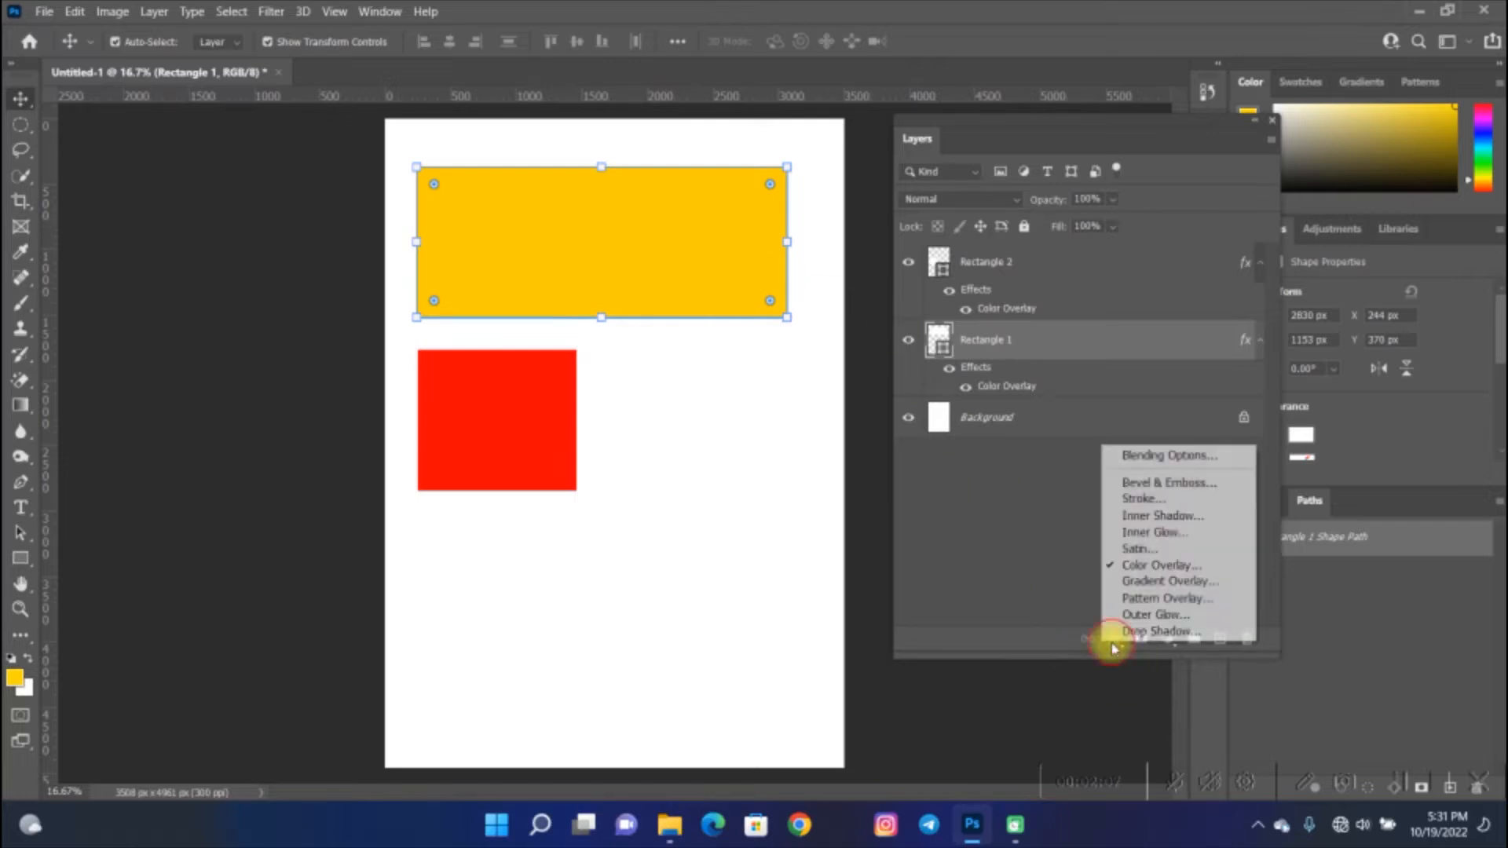
left_click(1127, 585)
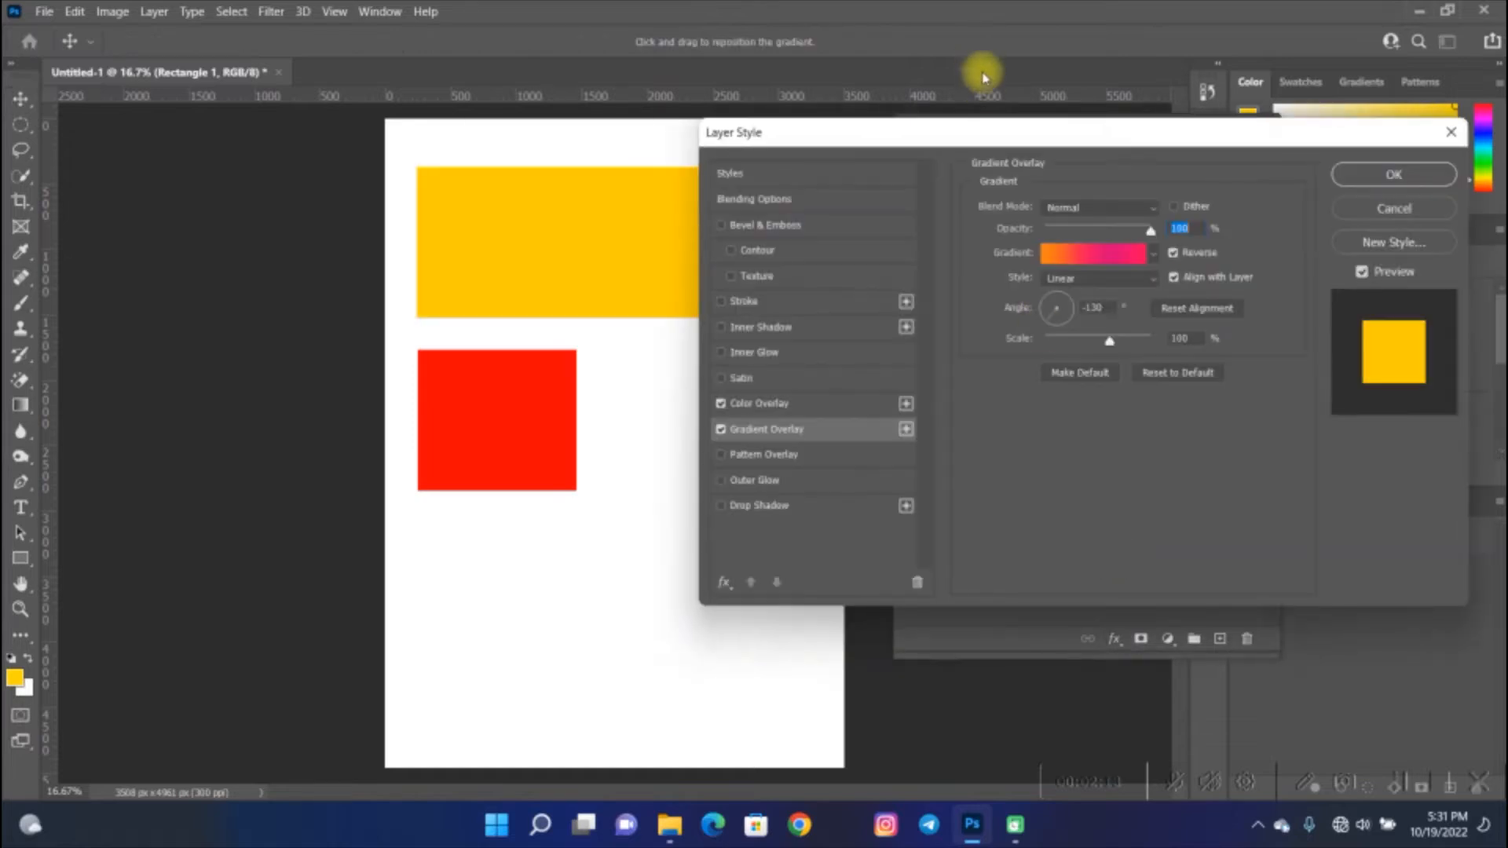
left_click_drag(979, 129, 1109, 121)
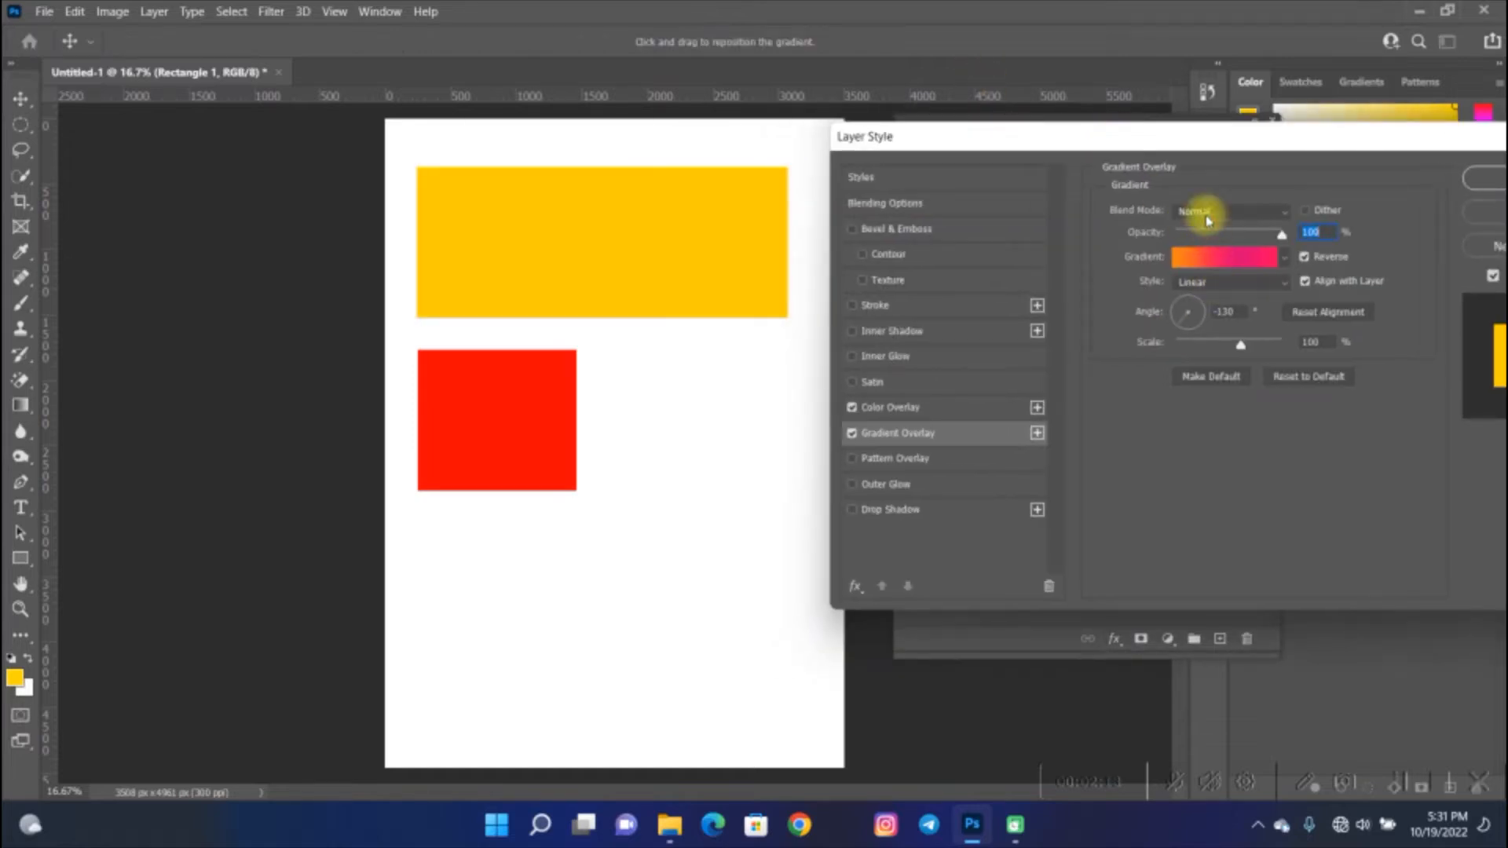
- Apply the Foreground to Background preset from the Basics folder as the wide rectangle's gradient
left_click(1210, 256)
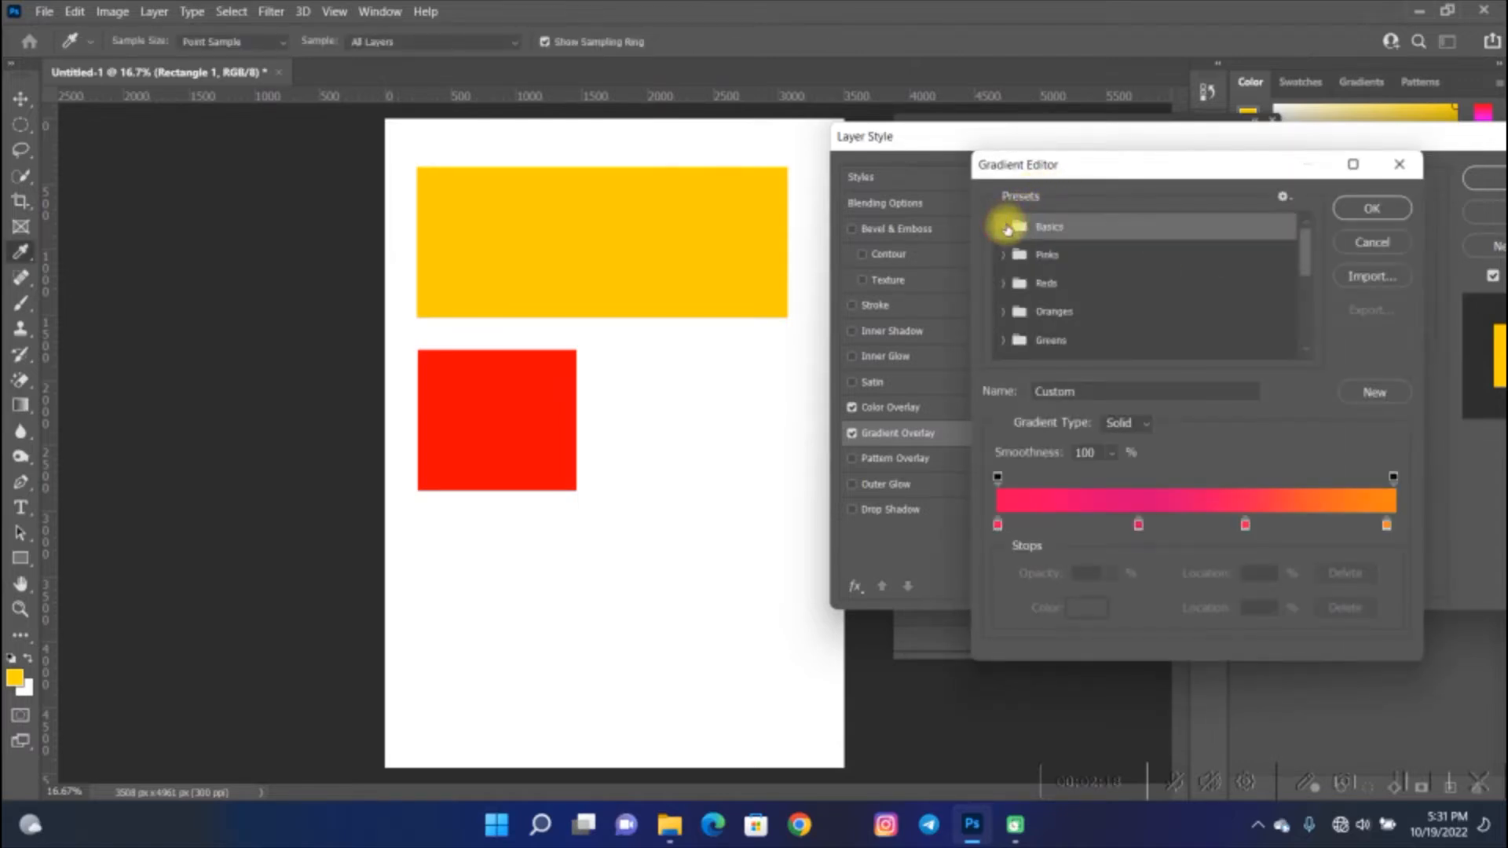
left_click(1023, 226)
left_click(1047, 260)
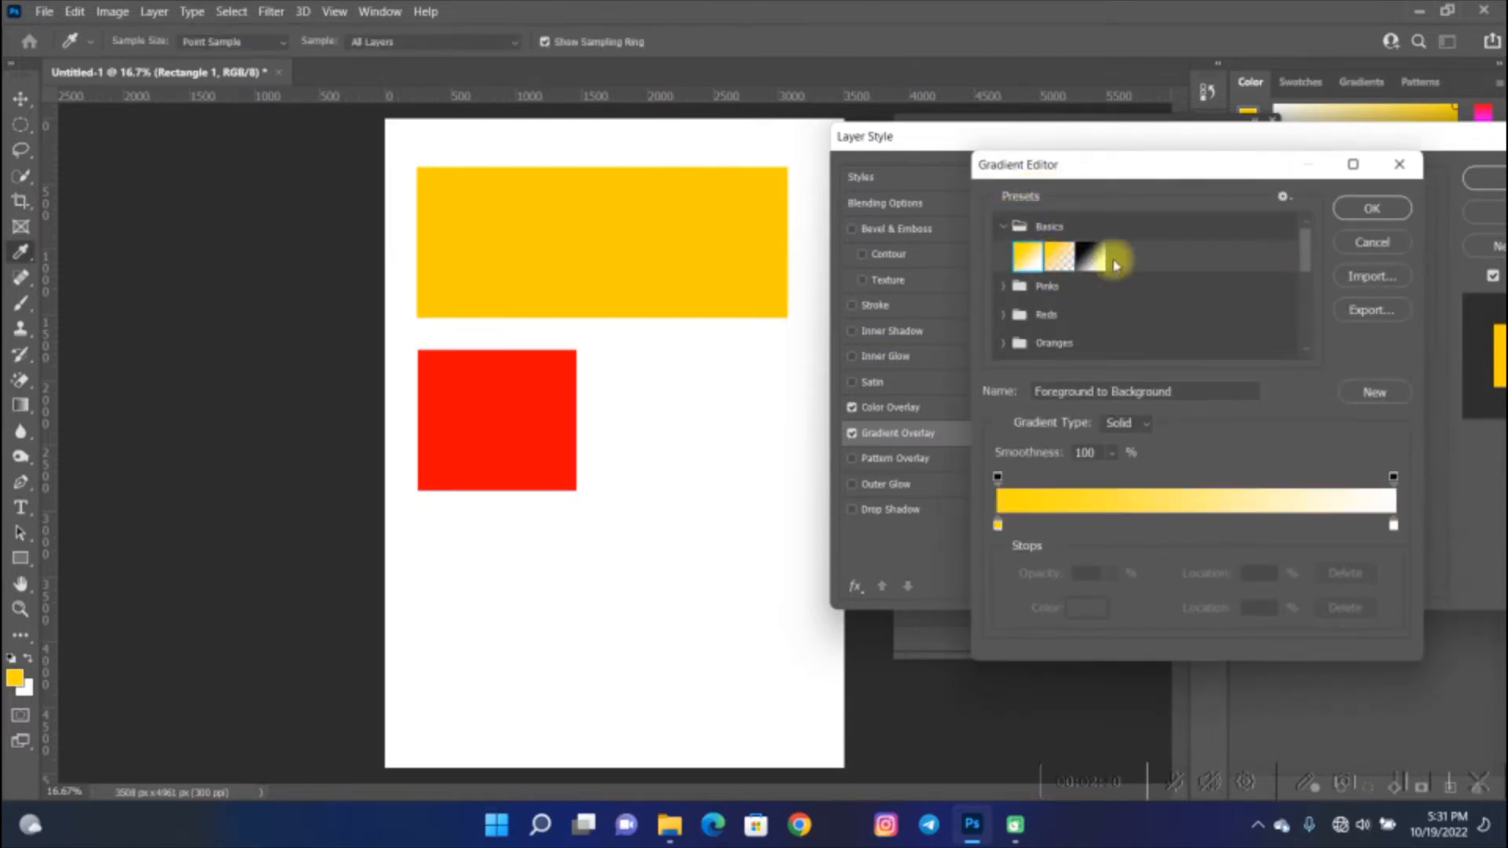
left_click(1350, 215)
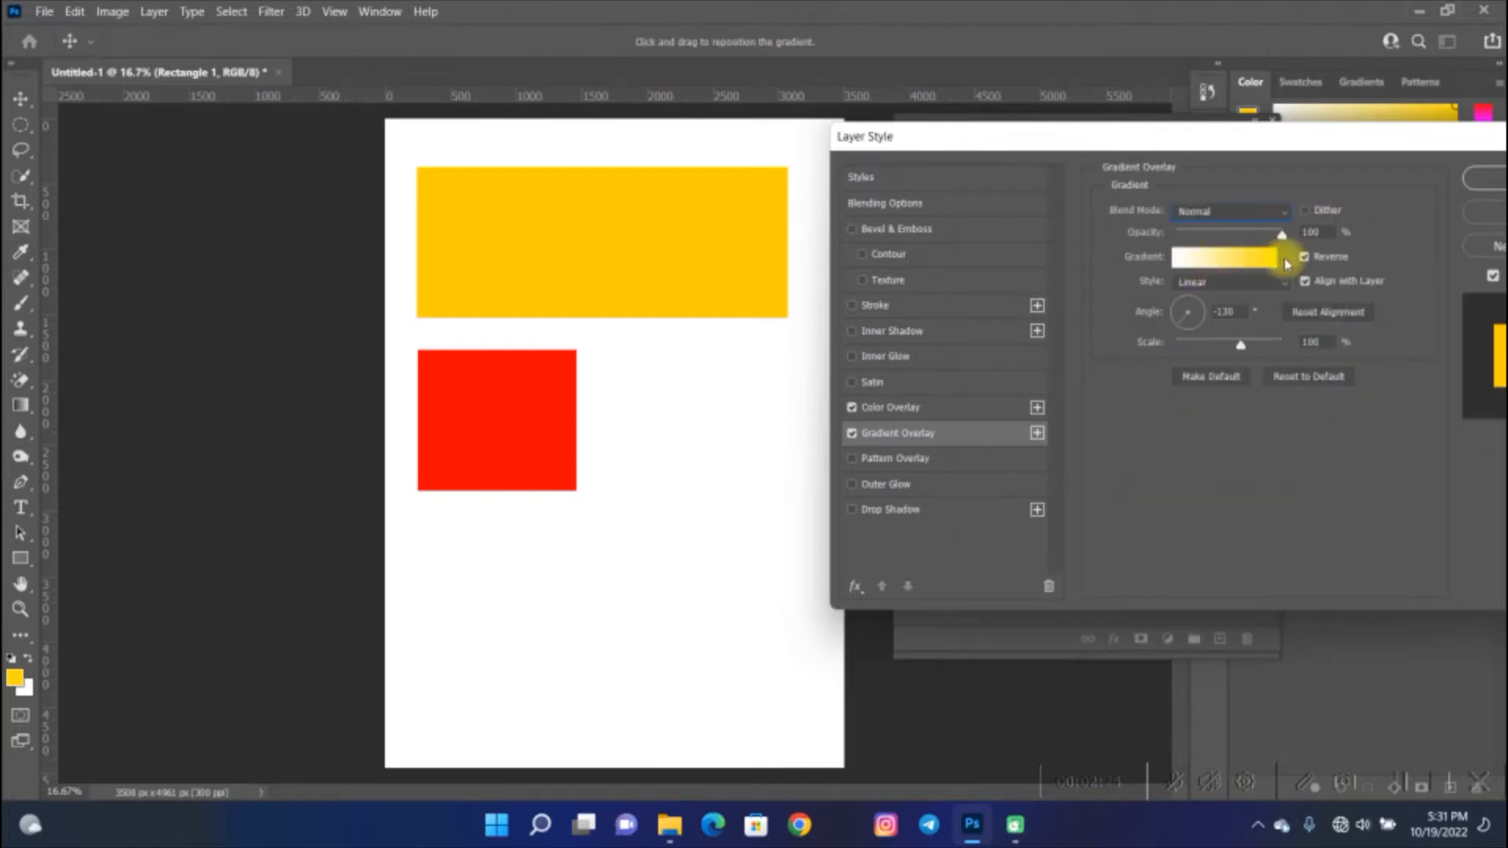
- Add a red color stop at 52% in the middle of the wide rectangle's gradient and confirm the gradient
left_click(1218, 259)
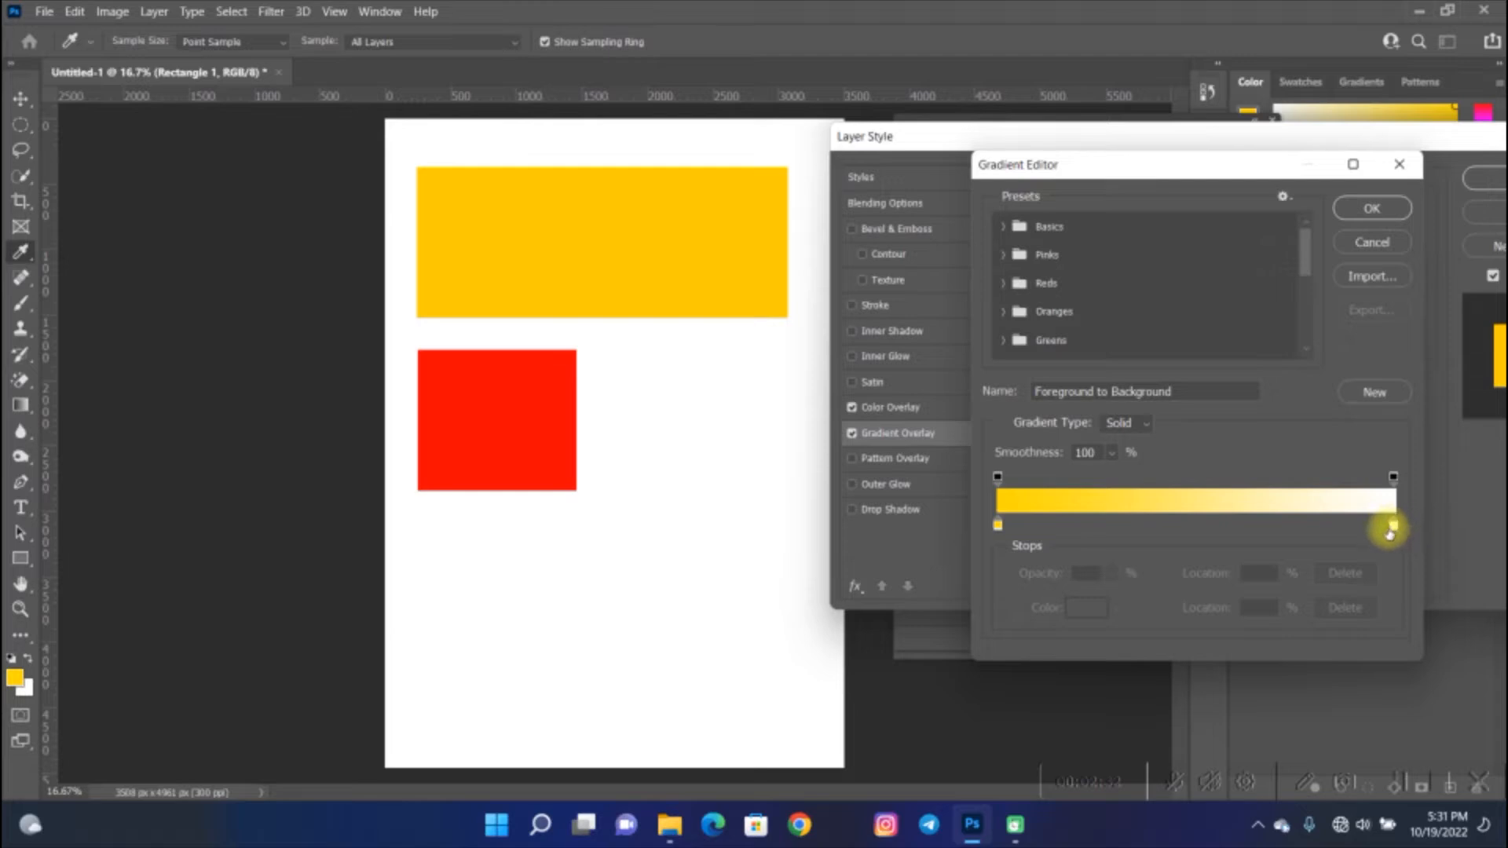
left_click(1207, 525)
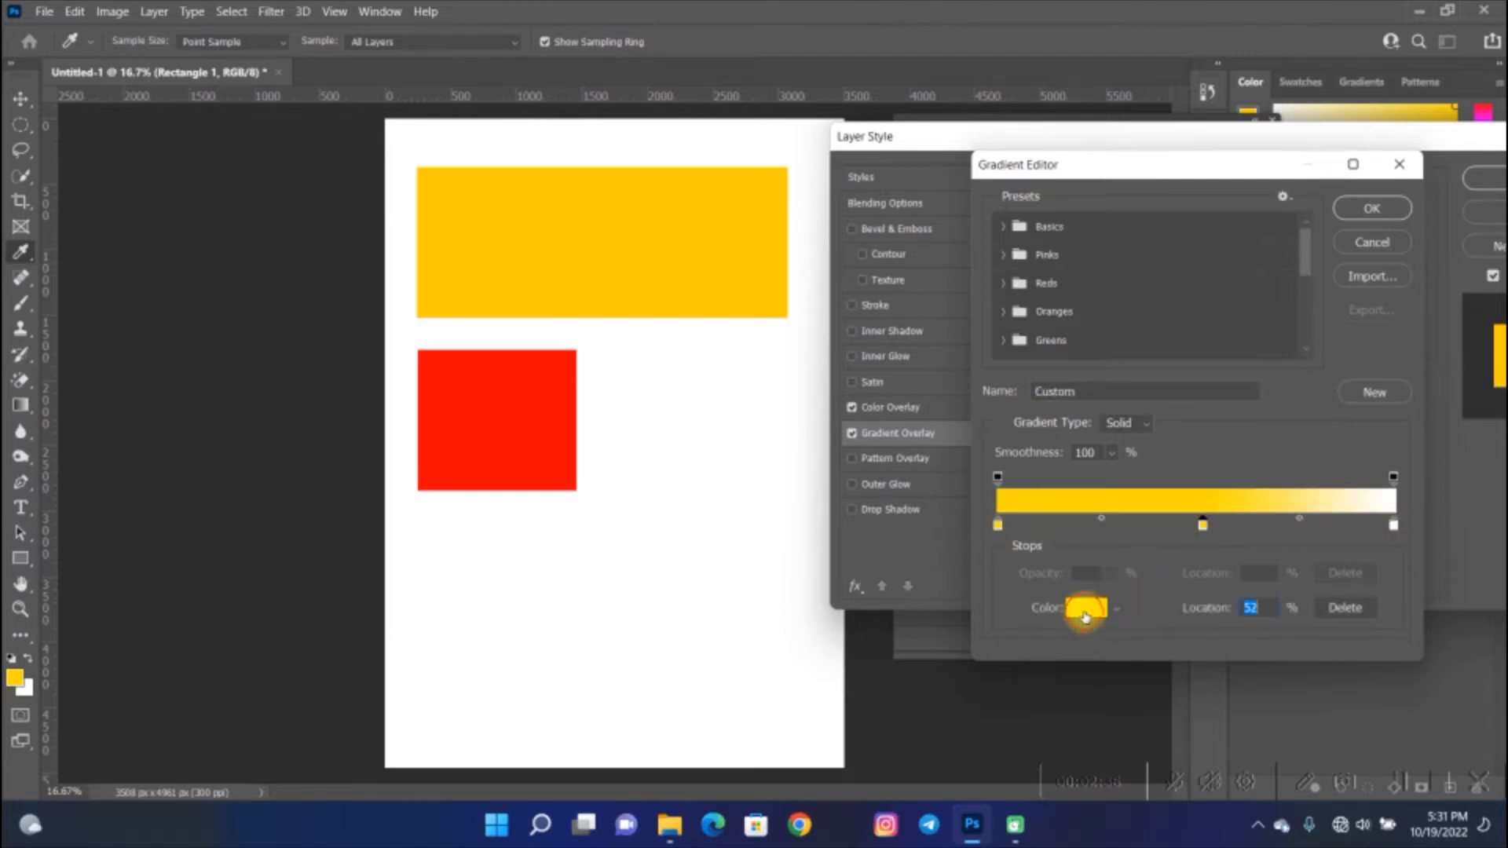
left_click(1085, 611)
left_click(1196, 412)
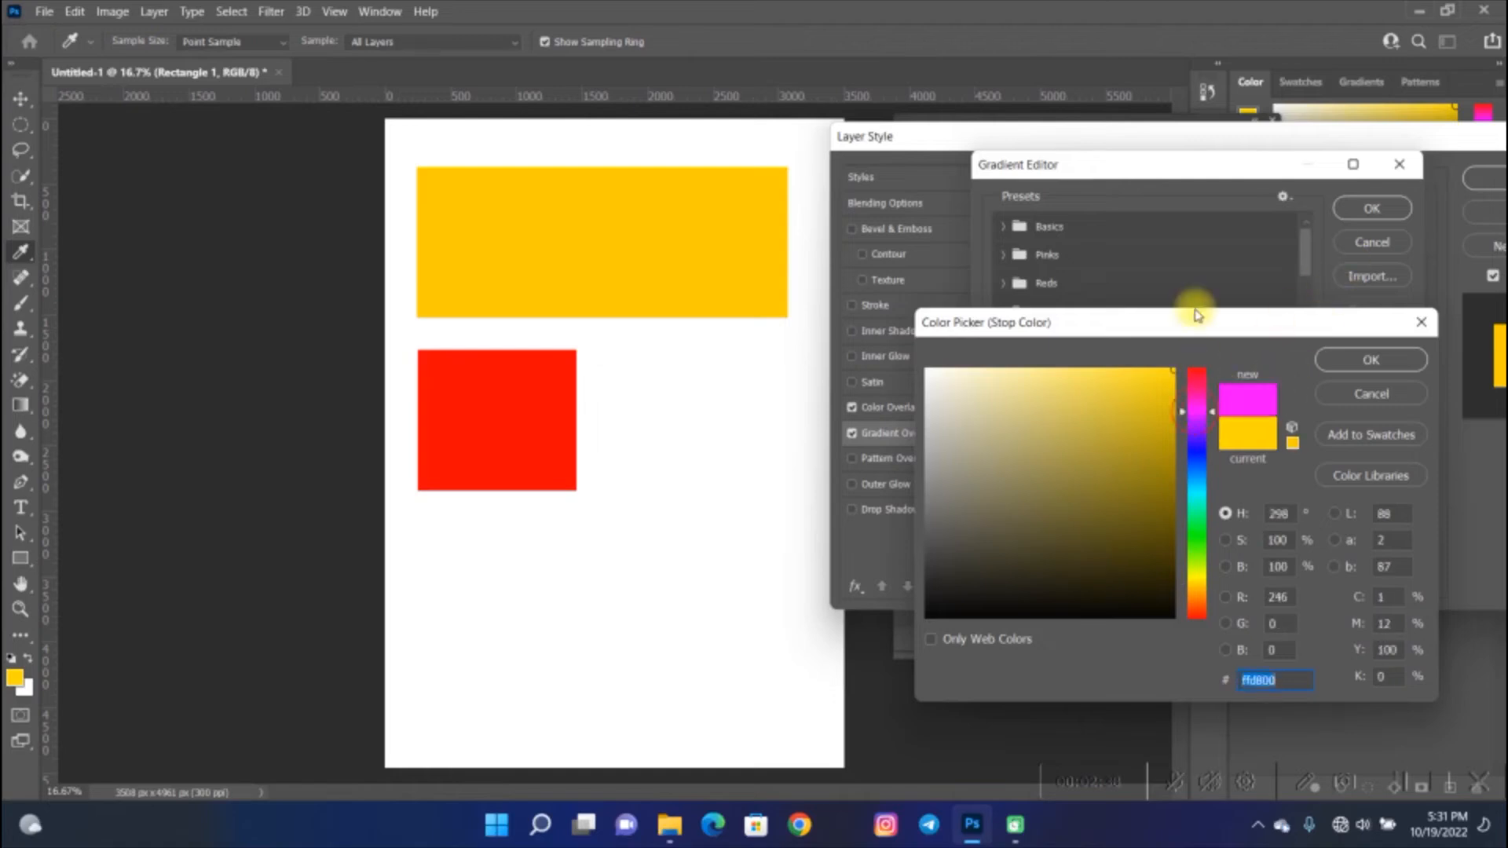
left_click(1196, 369)
left_click(1367, 359)
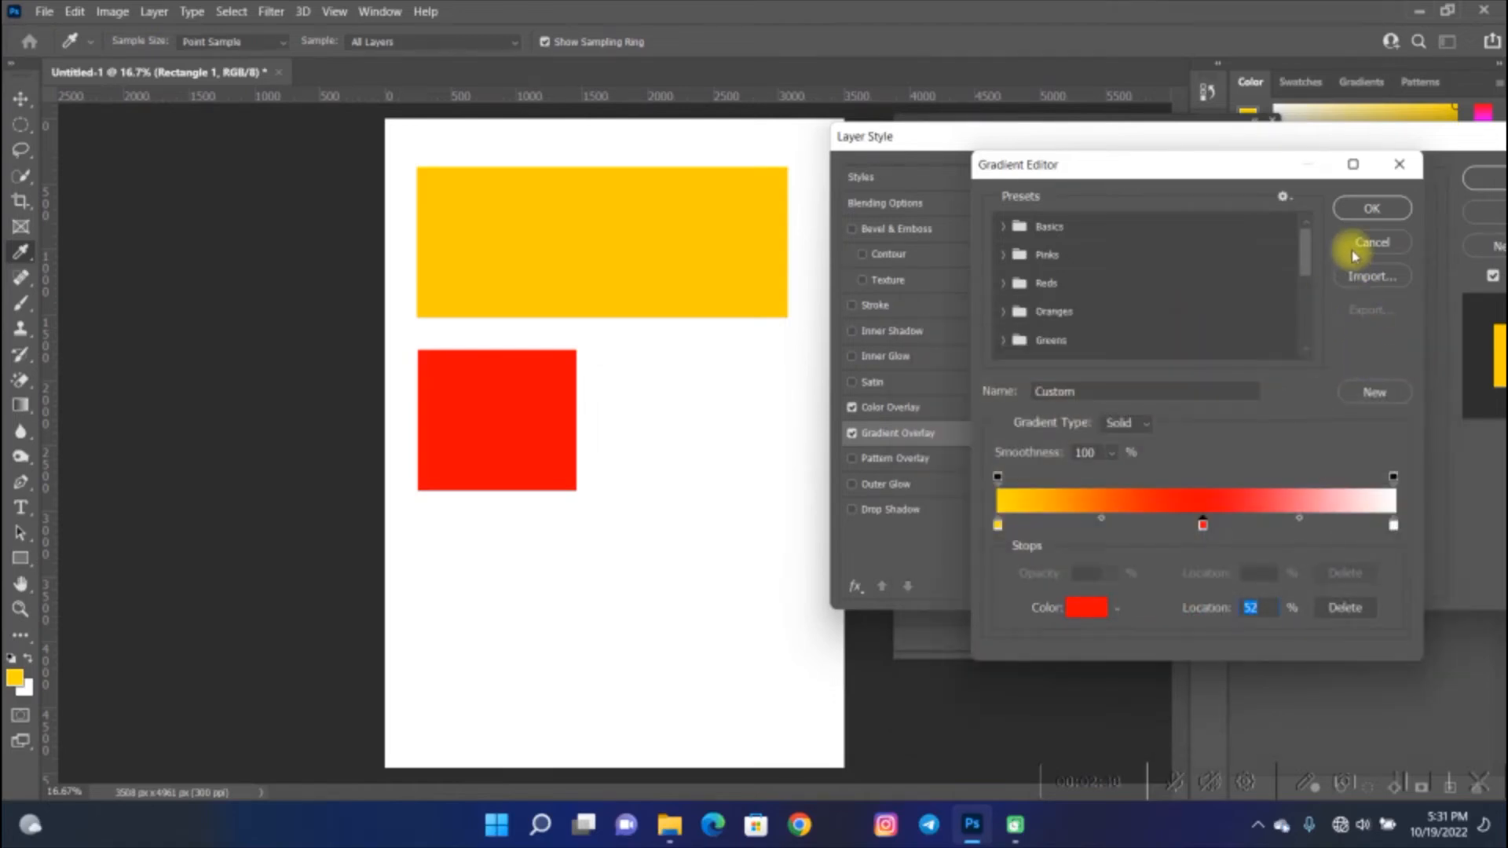
left_click(1371, 207)
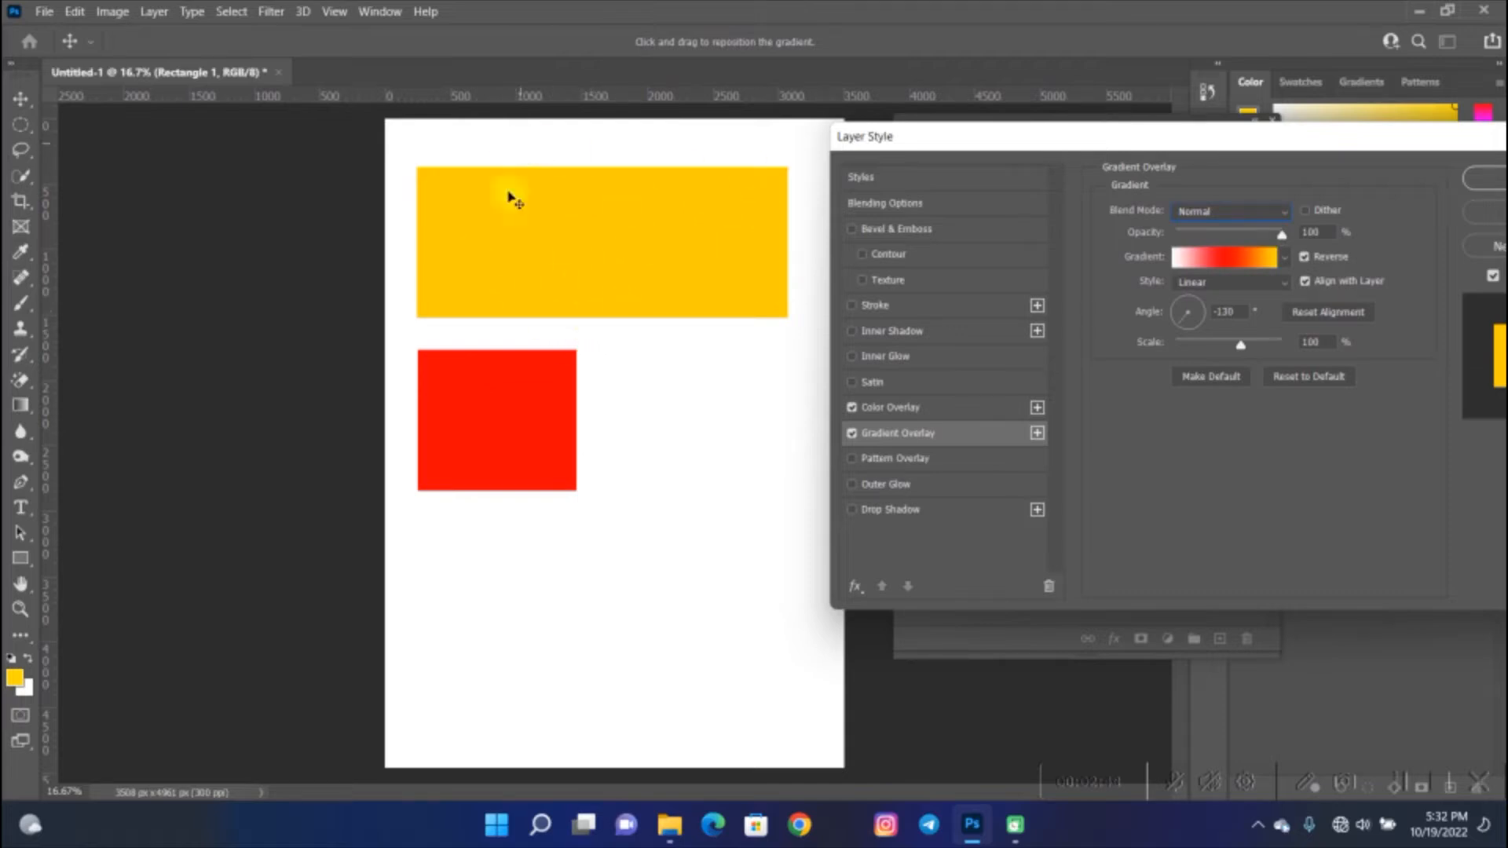
- Turn off the wide rectangle's Color Overlay effect and confirm the layer style
left_click(853, 408)
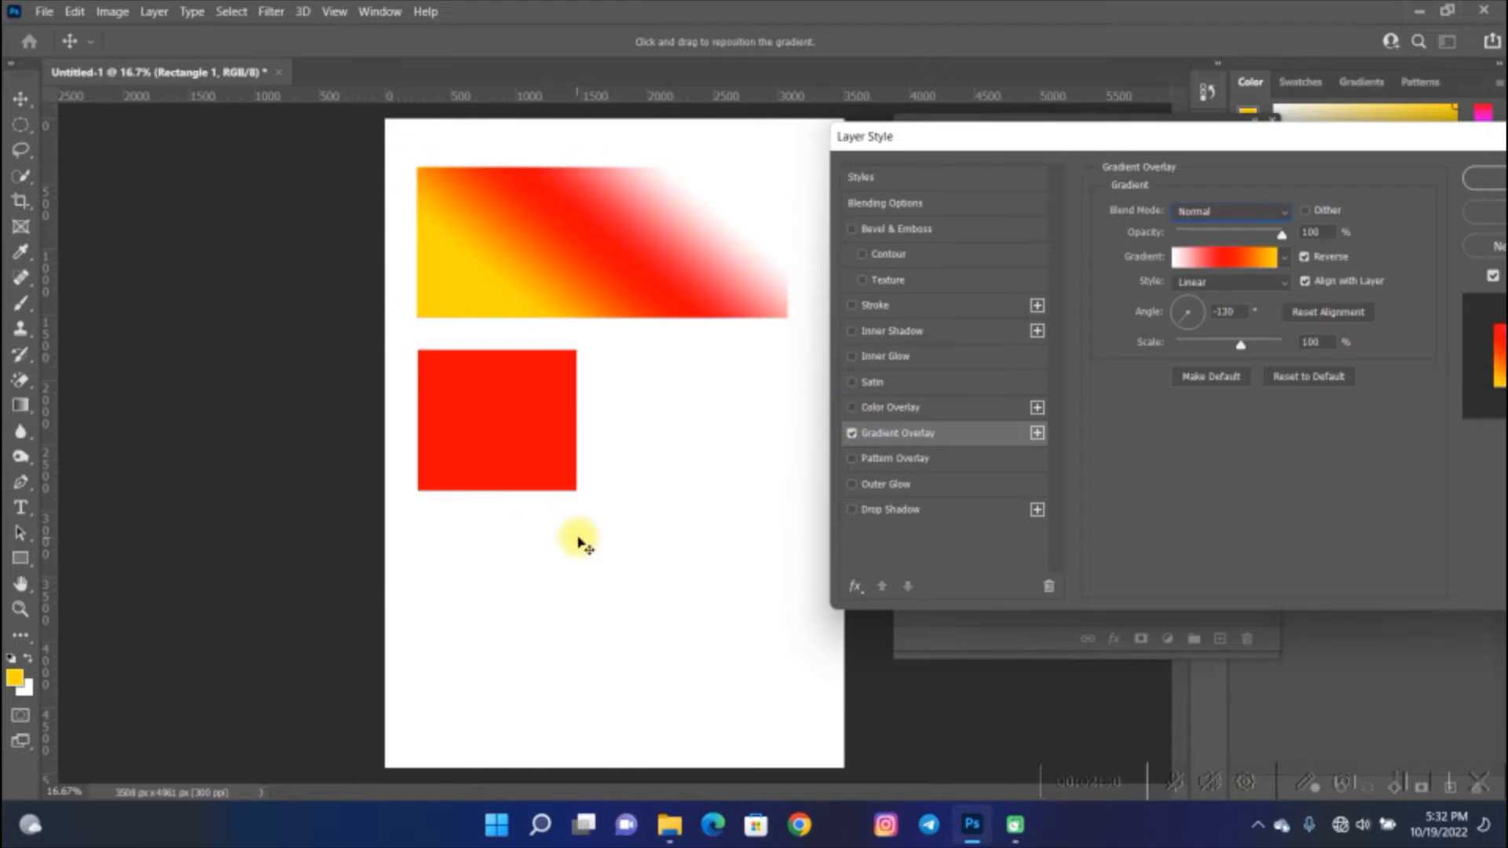
left_click(1484, 180)
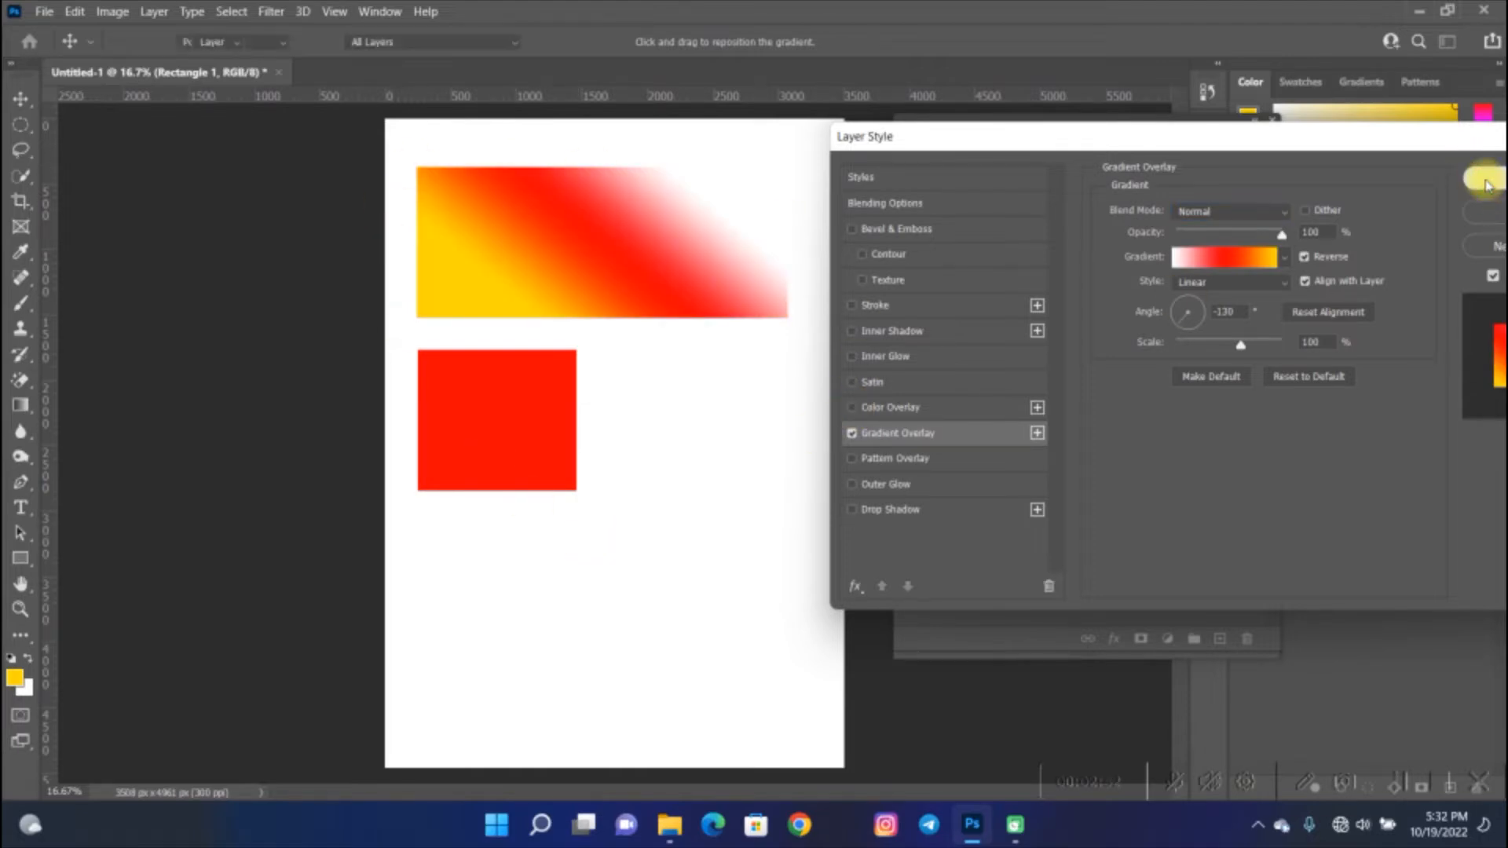
- Add a Gradient Overlay to the smaller rectangle's layer and disable its Color Overlay effect
left_click(525, 464)
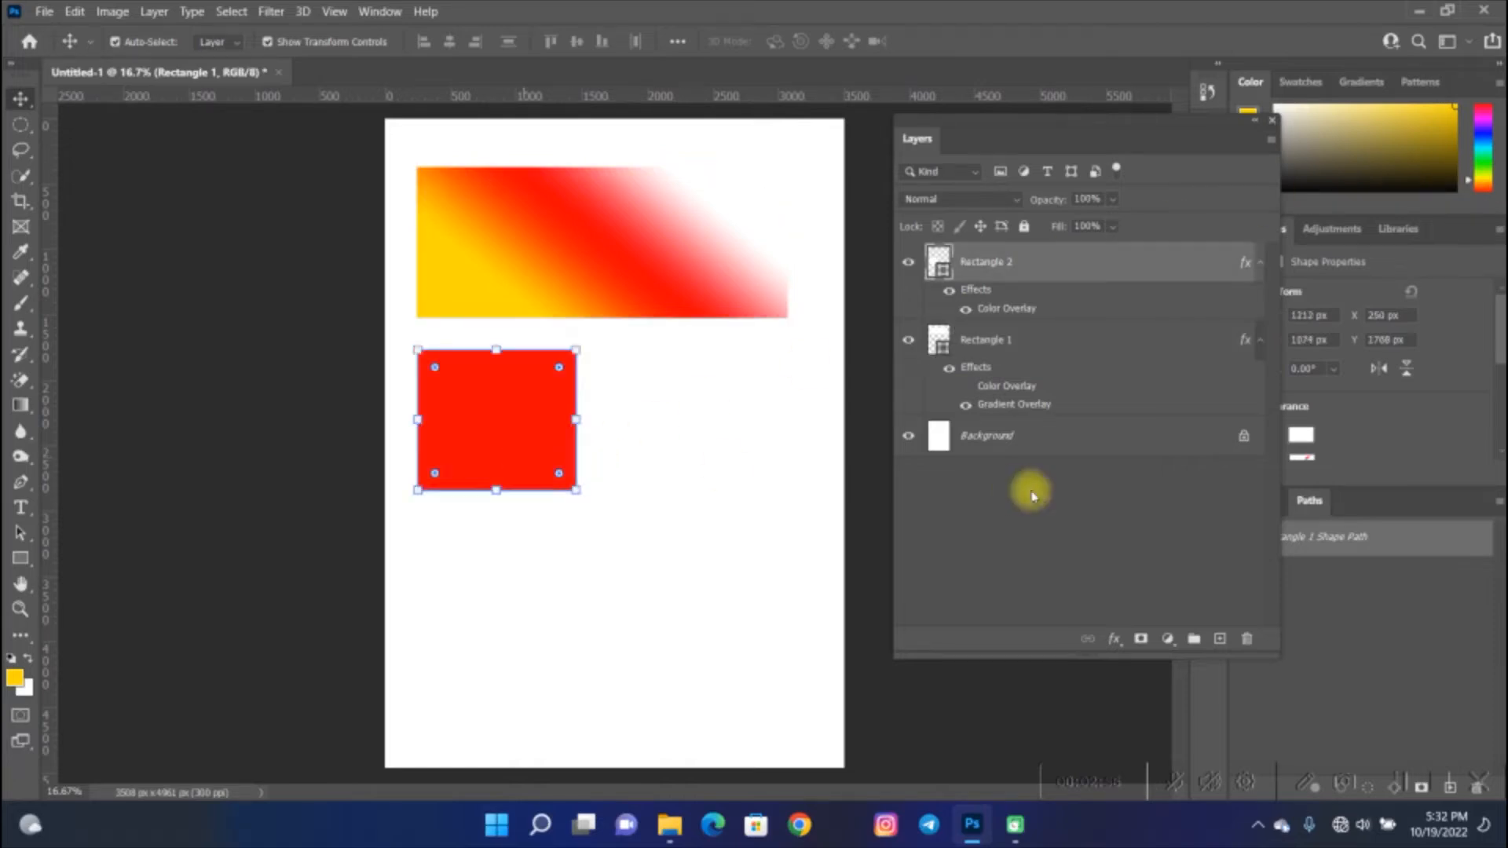
left_click(1115, 638)
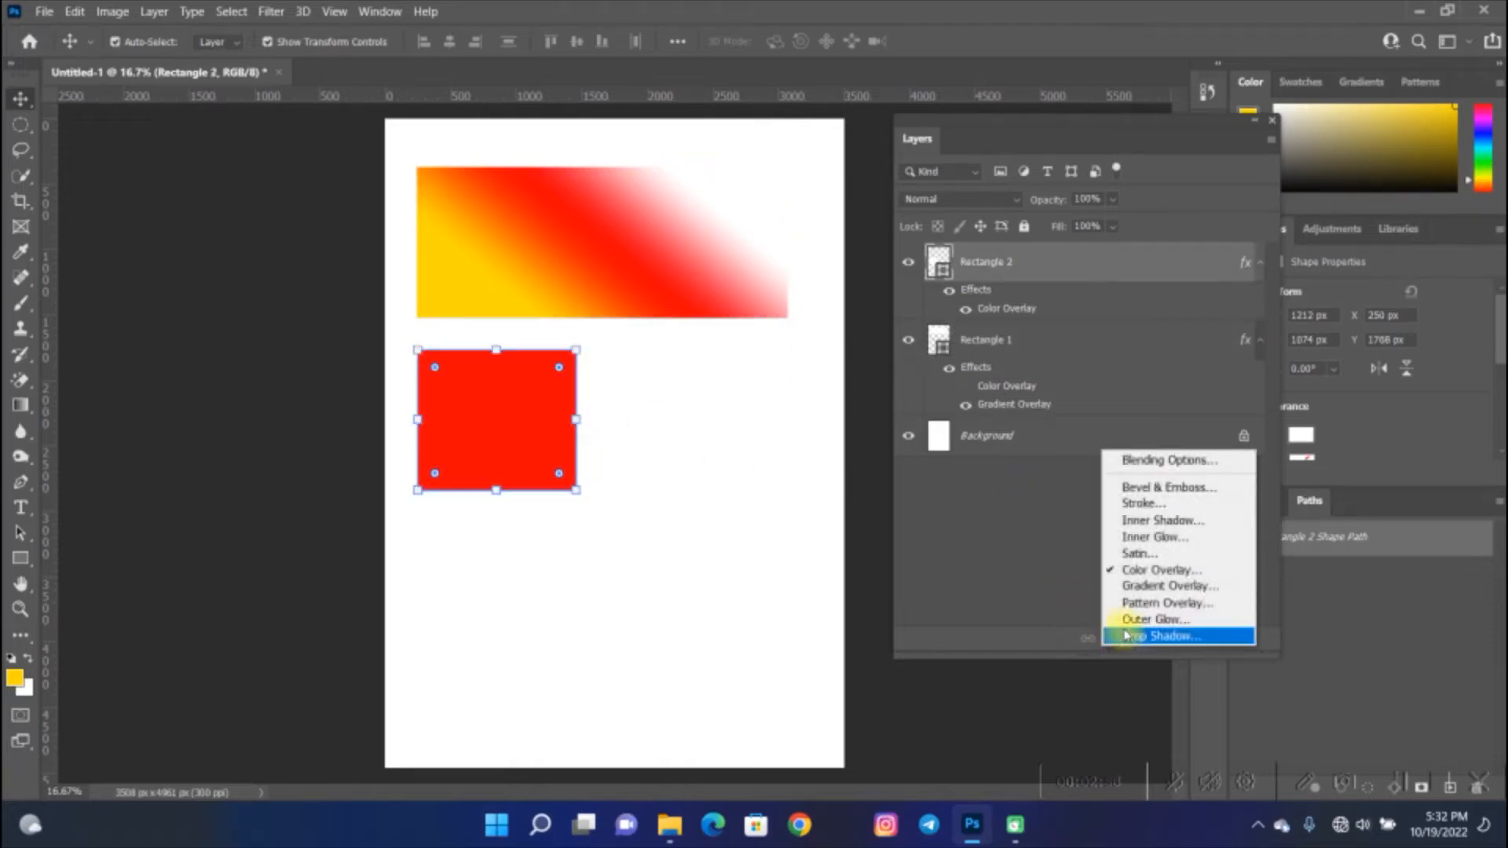
left_click(1174, 587)
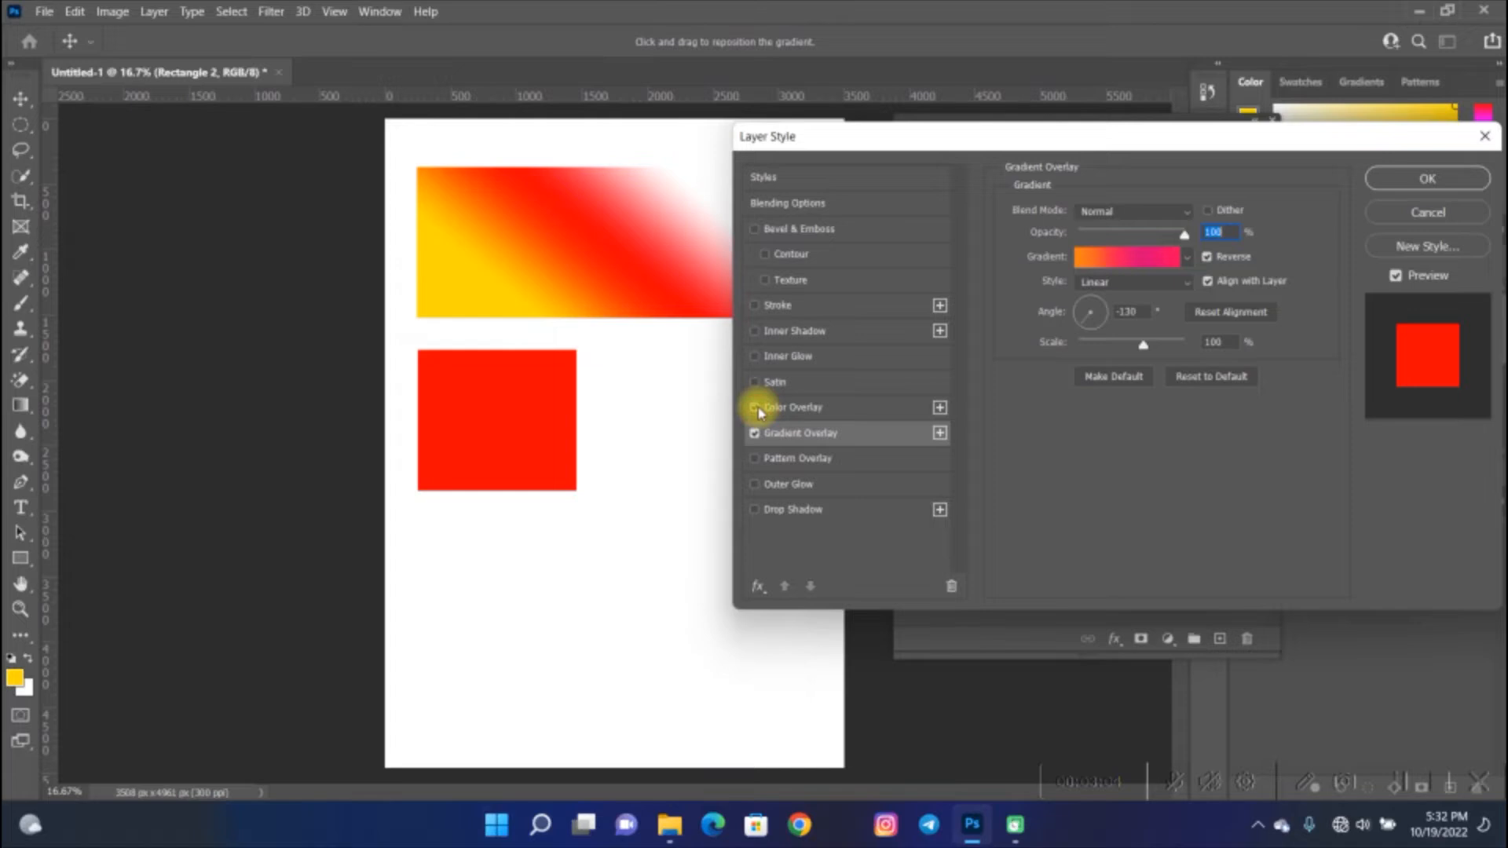
left_click(757, 409)
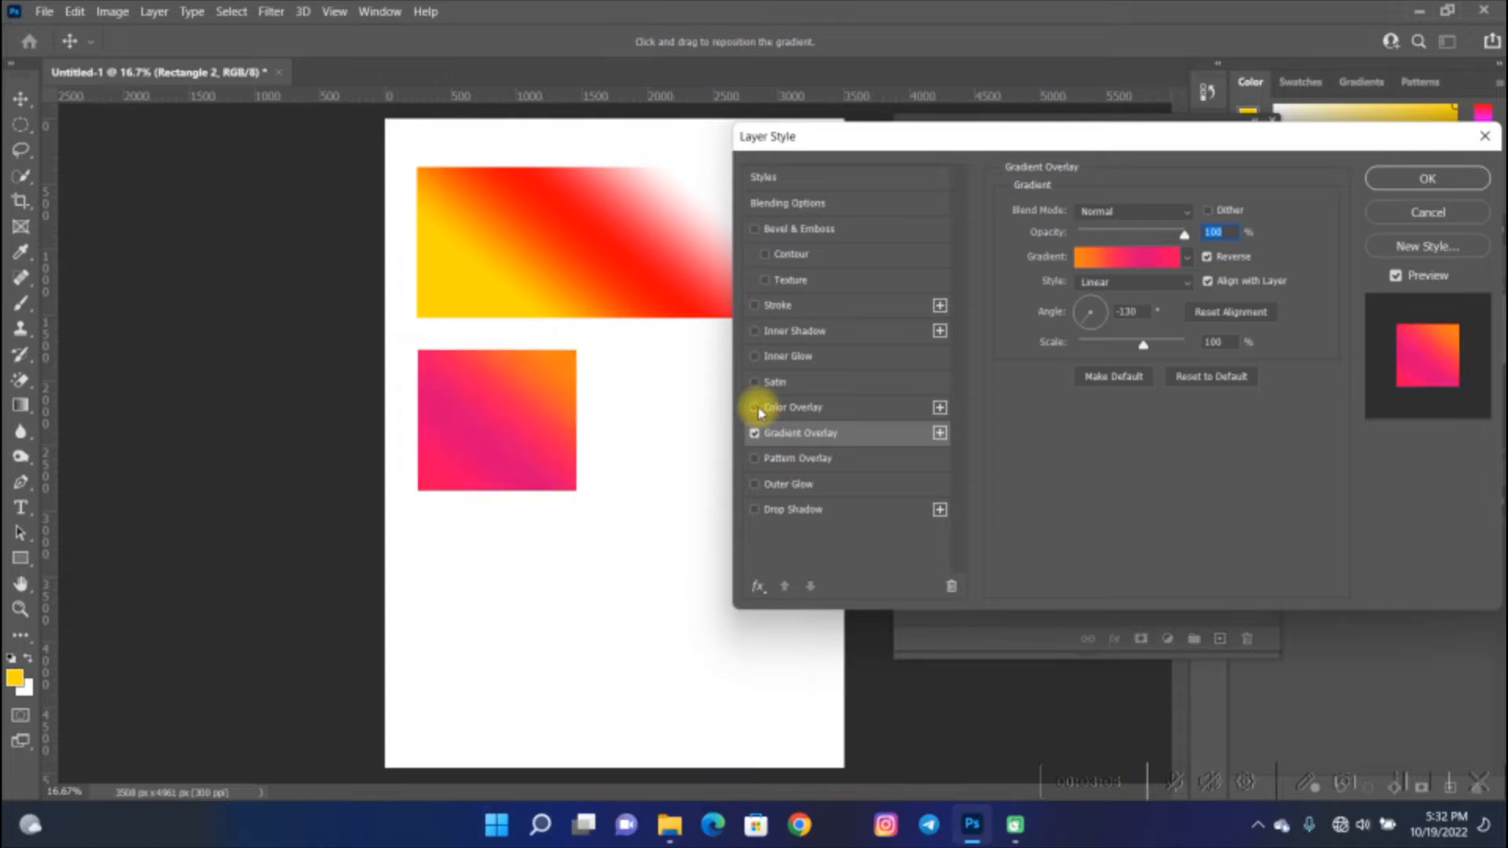
- Set the second color stop of the smaller rectangle's gradient to white ffffff
left_click(1153, 257)
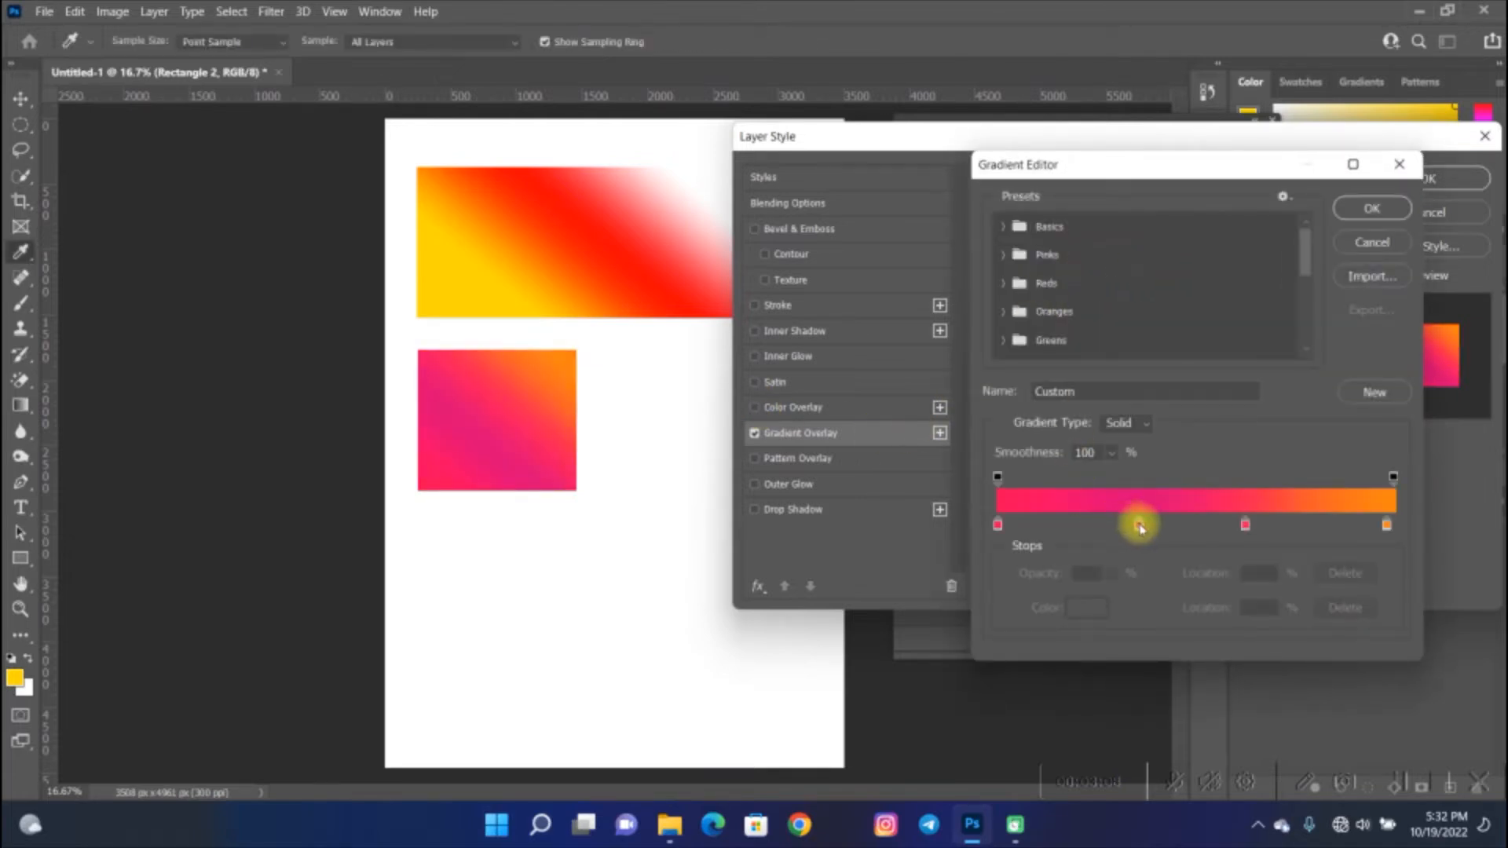
left_click(1092, 608)
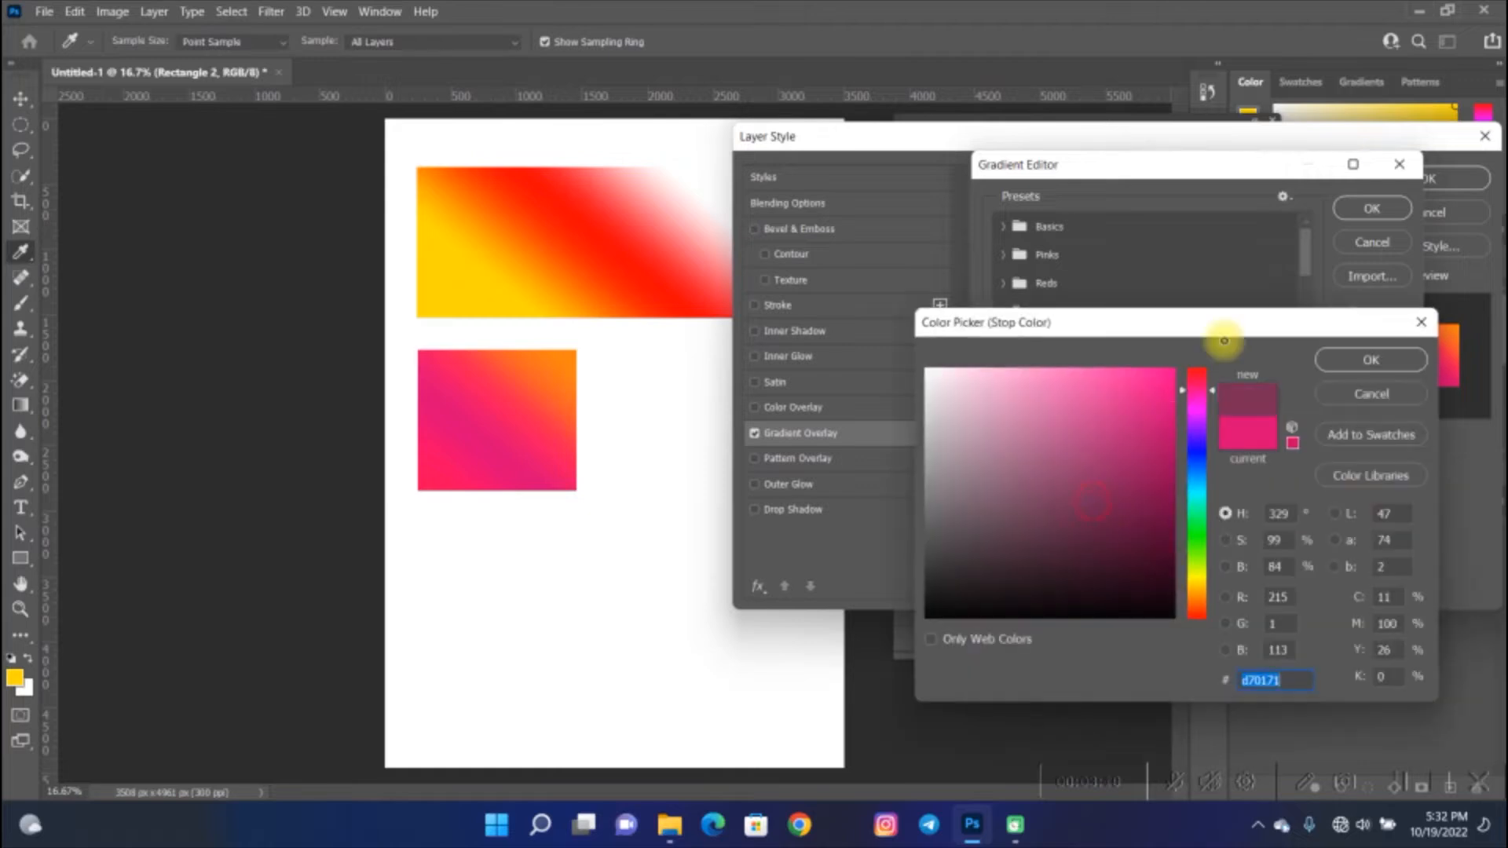
left_click(927, 369)
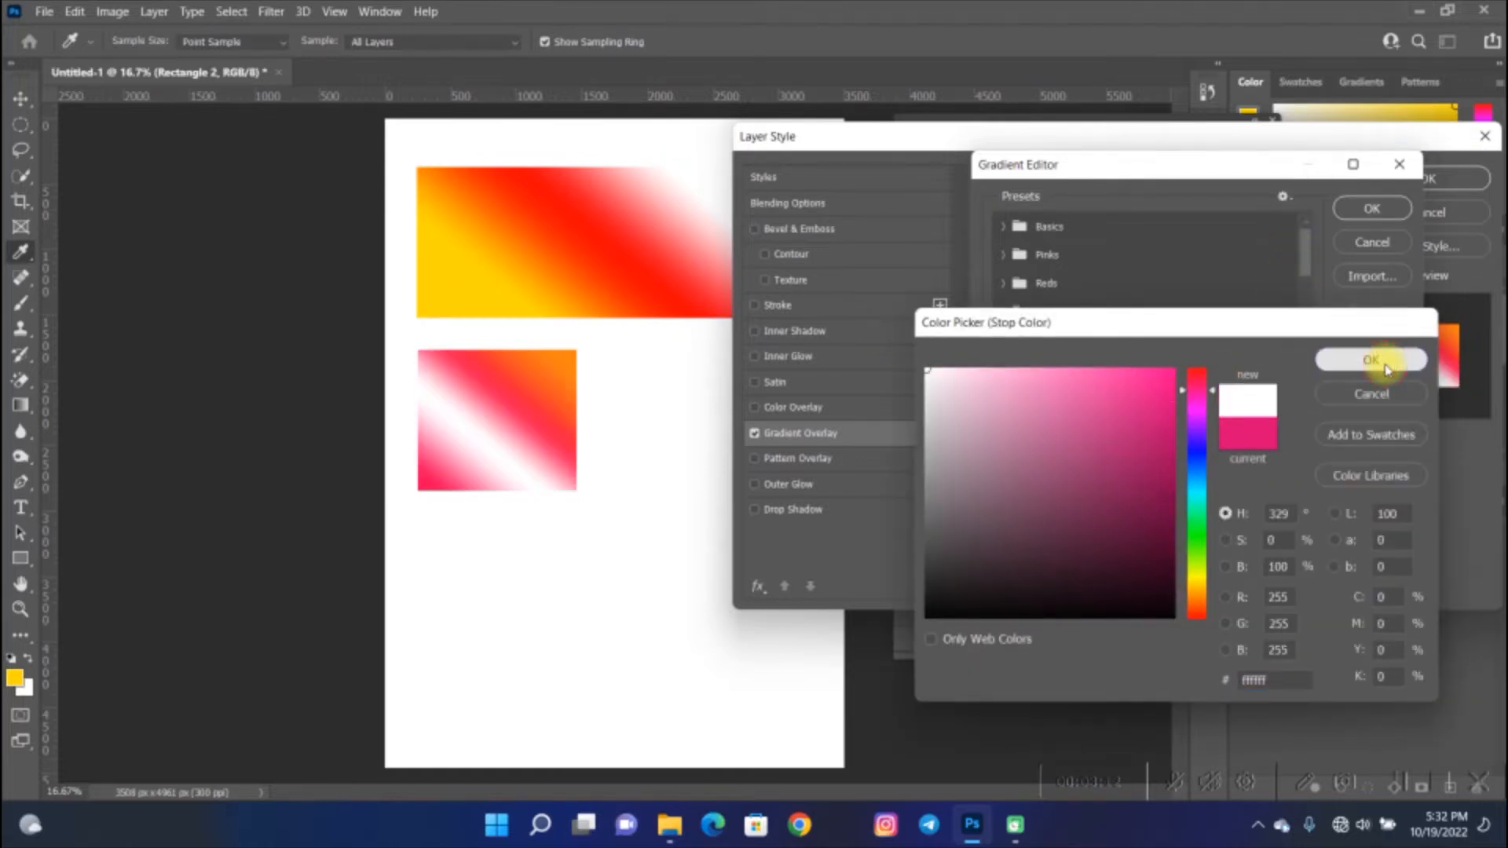
left_click(1370, 359)
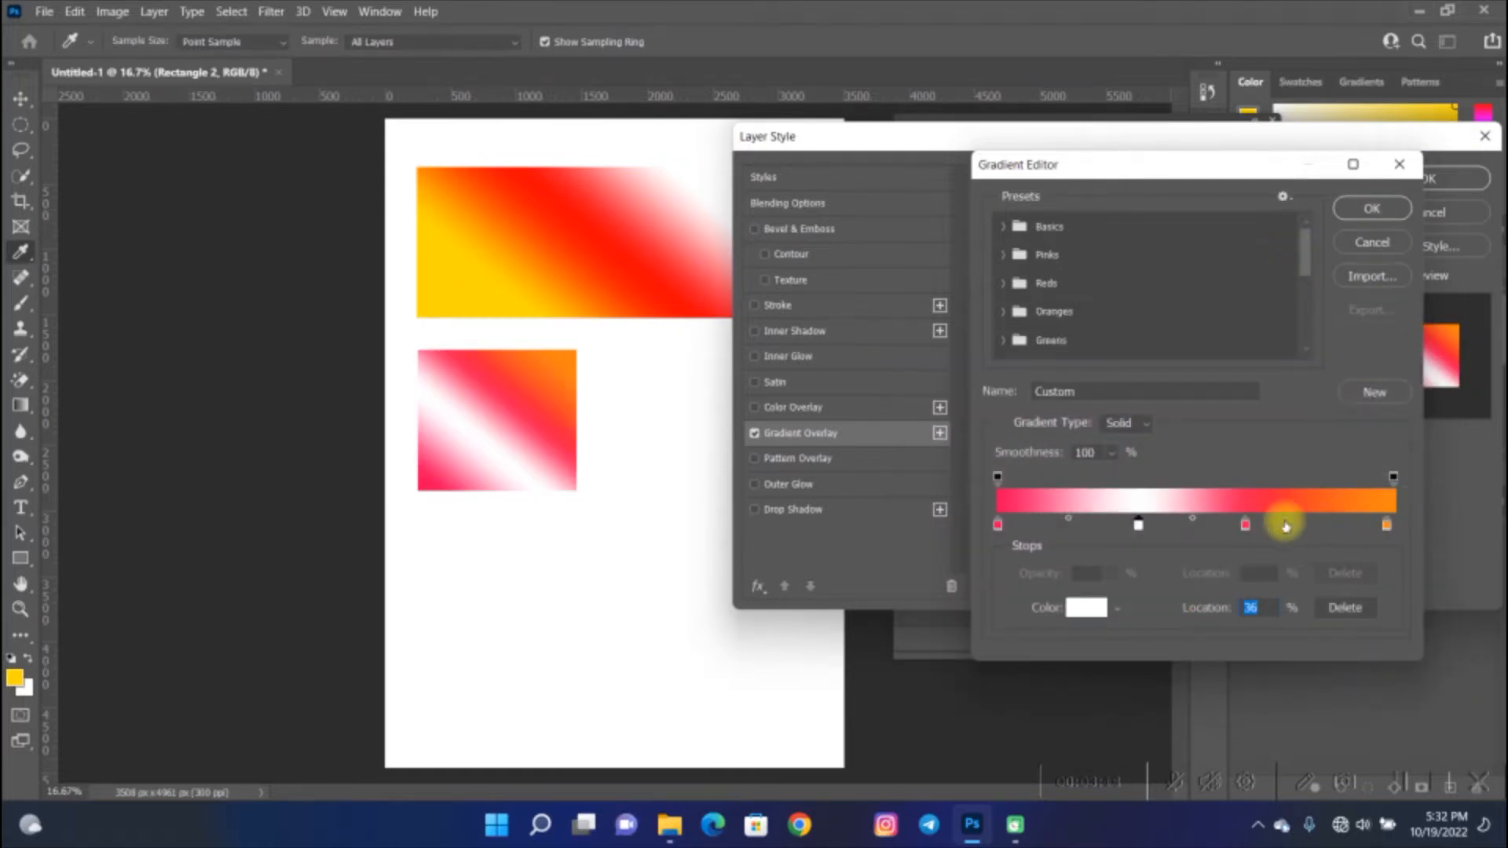
- Add a white color stop at 81% to the gradient, then confirm the gradient and the layer style
left_click(1322, 522)
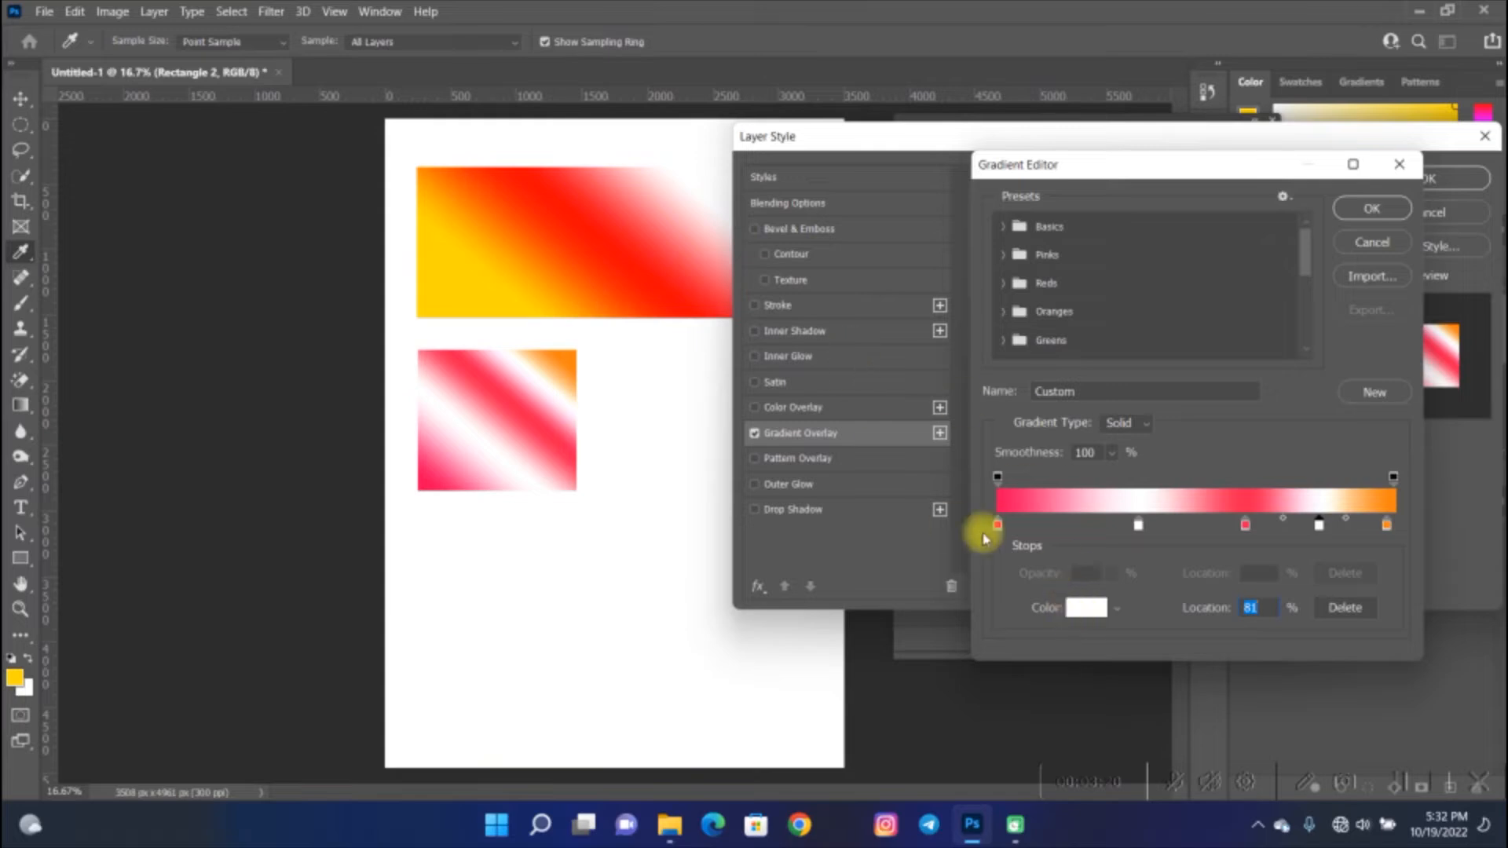
left_click(1381, 213)
left_click(1438, 186)
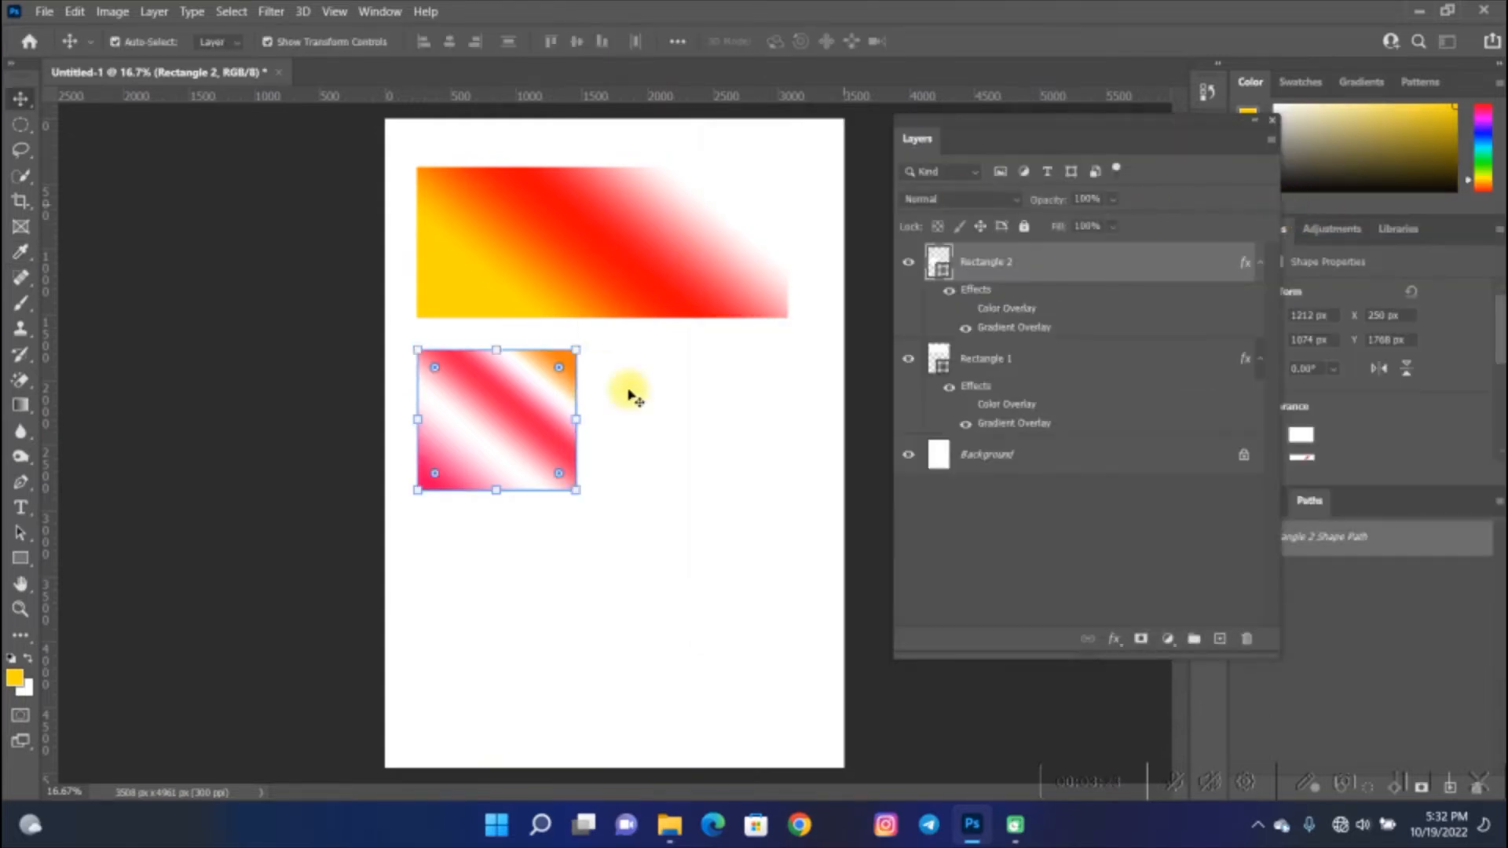
left_click(883, 350)
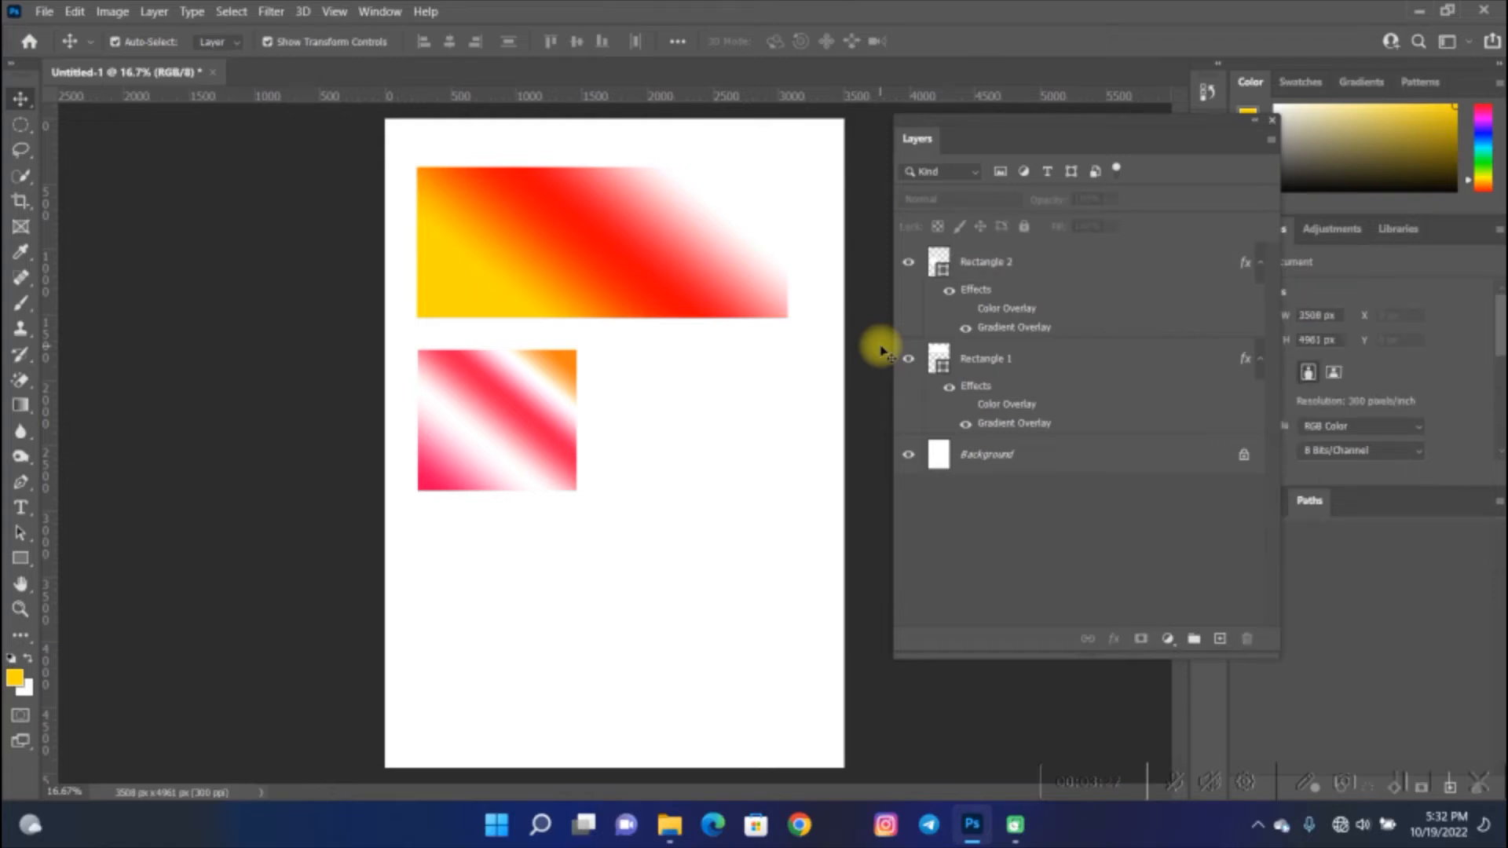
left_click(1404, 782)
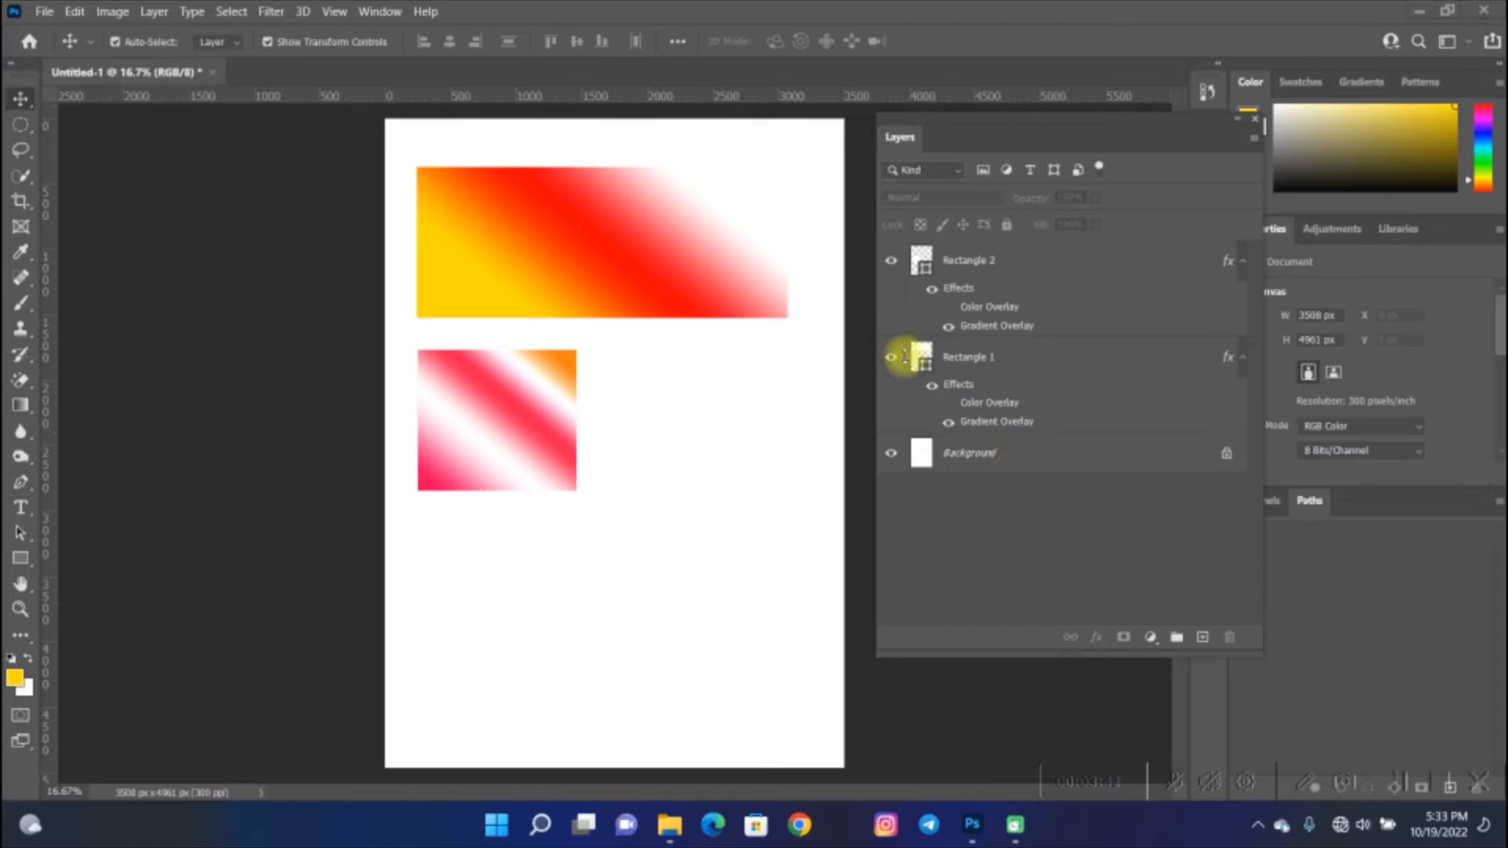
left_click(397, 157)
key("space")
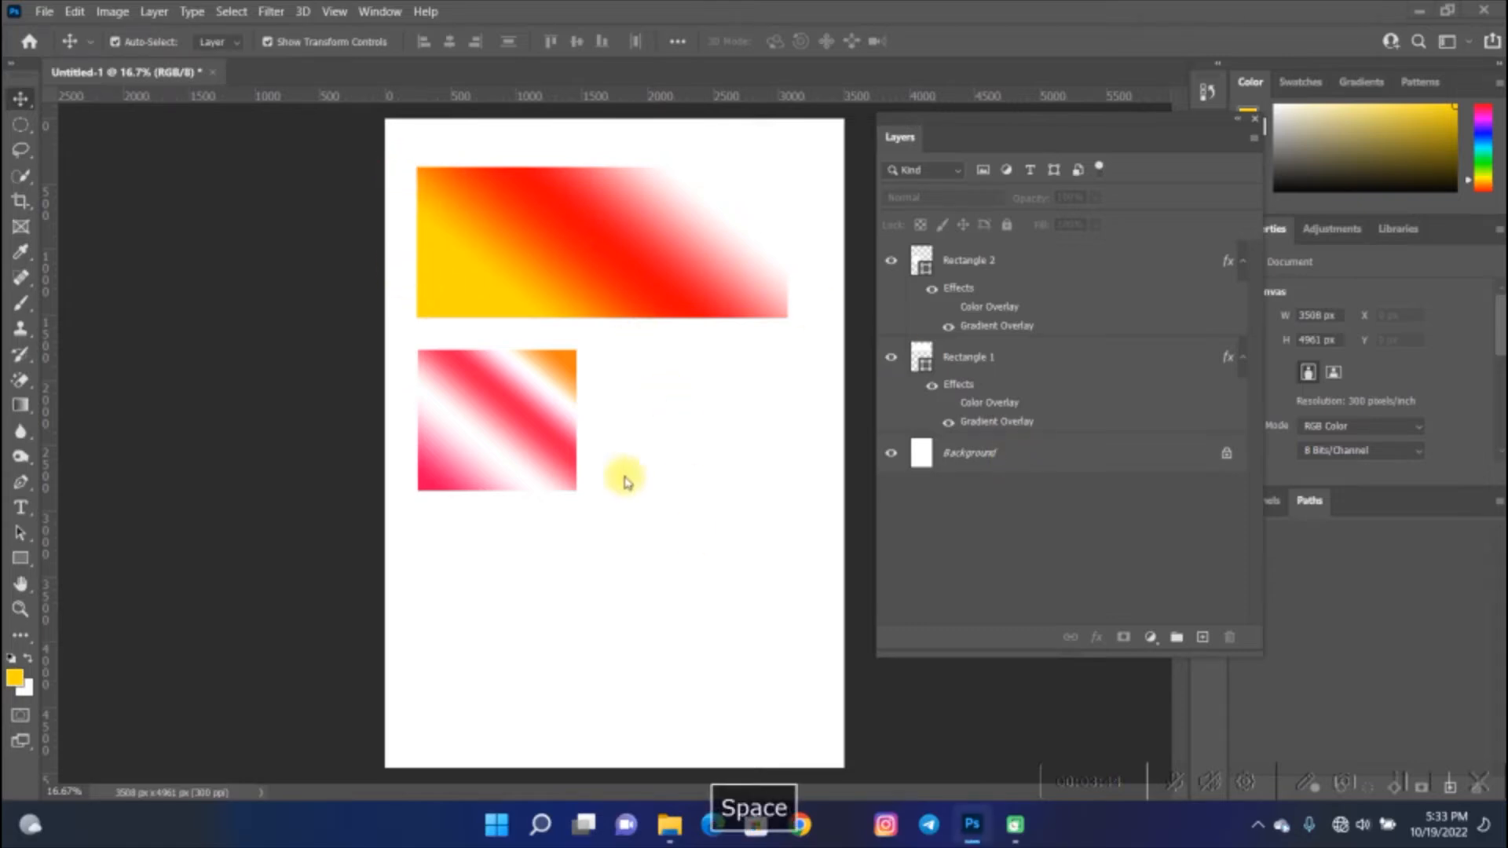
- Delete both rectangle layers from the document
left_click(533, 423)
key("Delete")
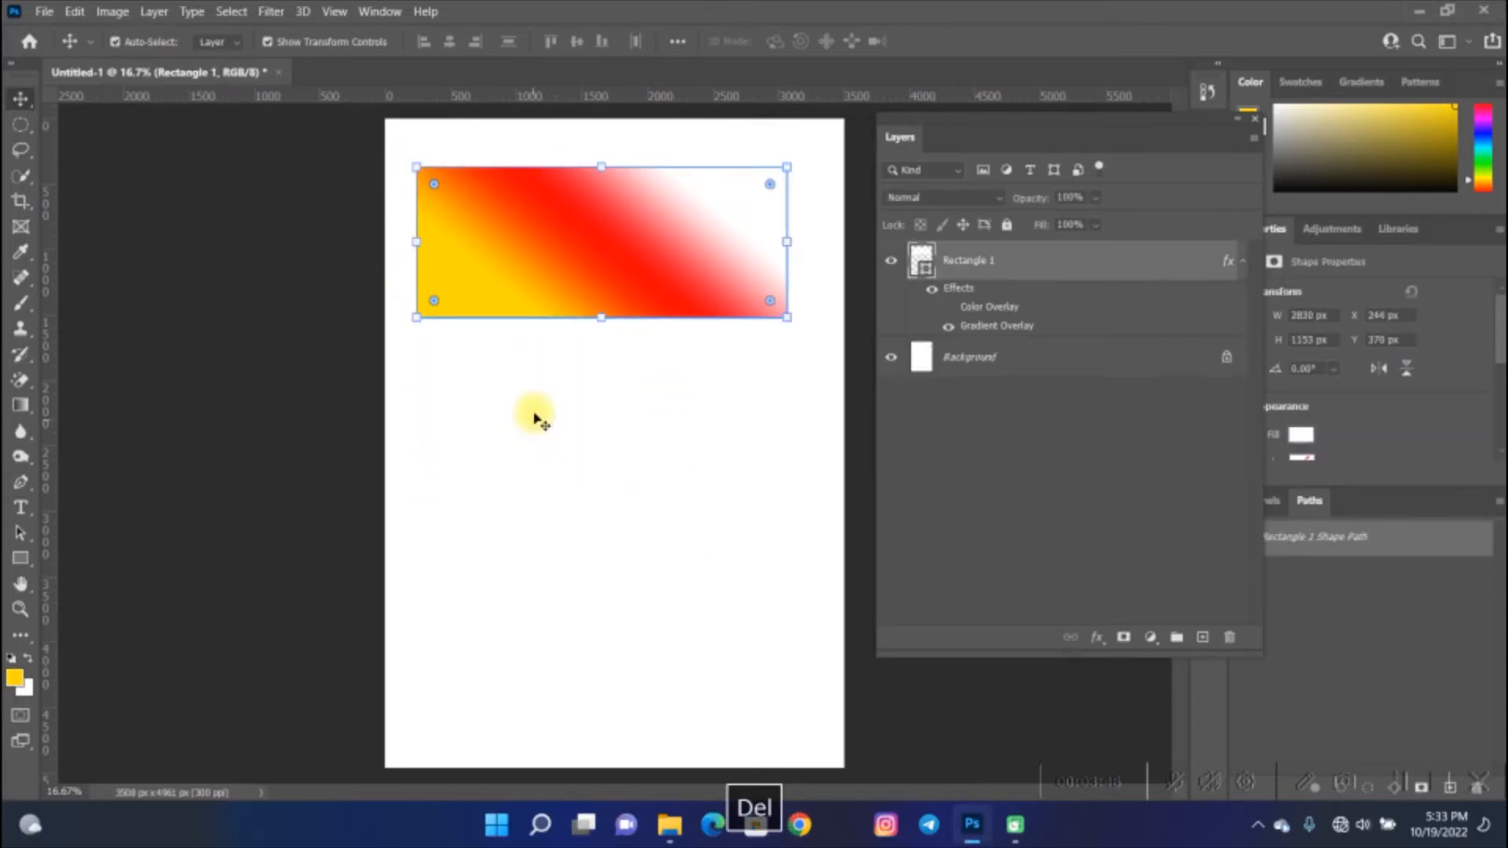
left_click(579, 216)
key("Delete")
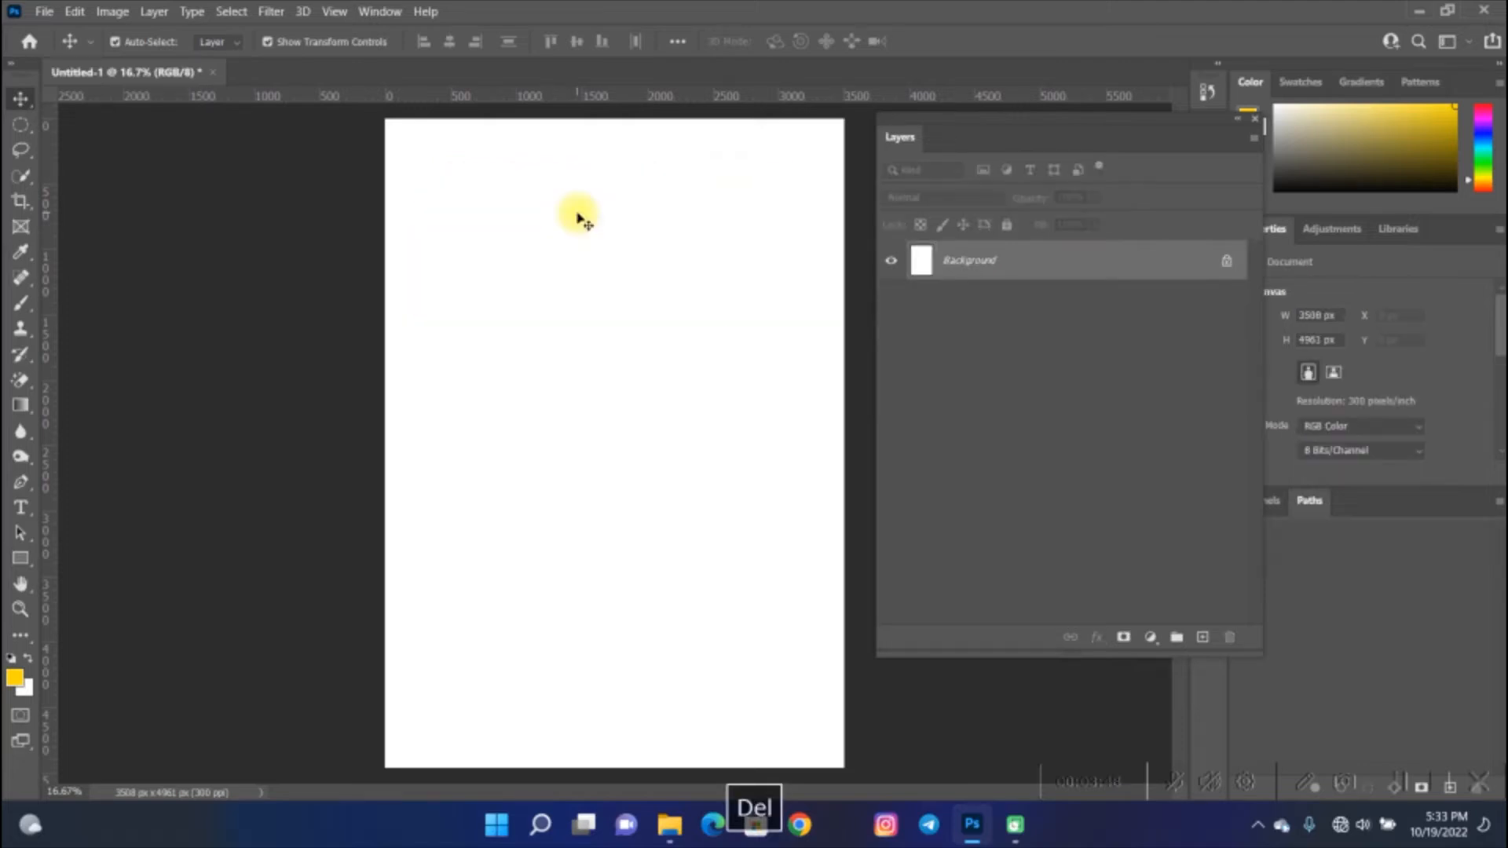
- Draw a new wide rectangle about 3017 × 1162 px across the top of the page
left_click(22, 559)
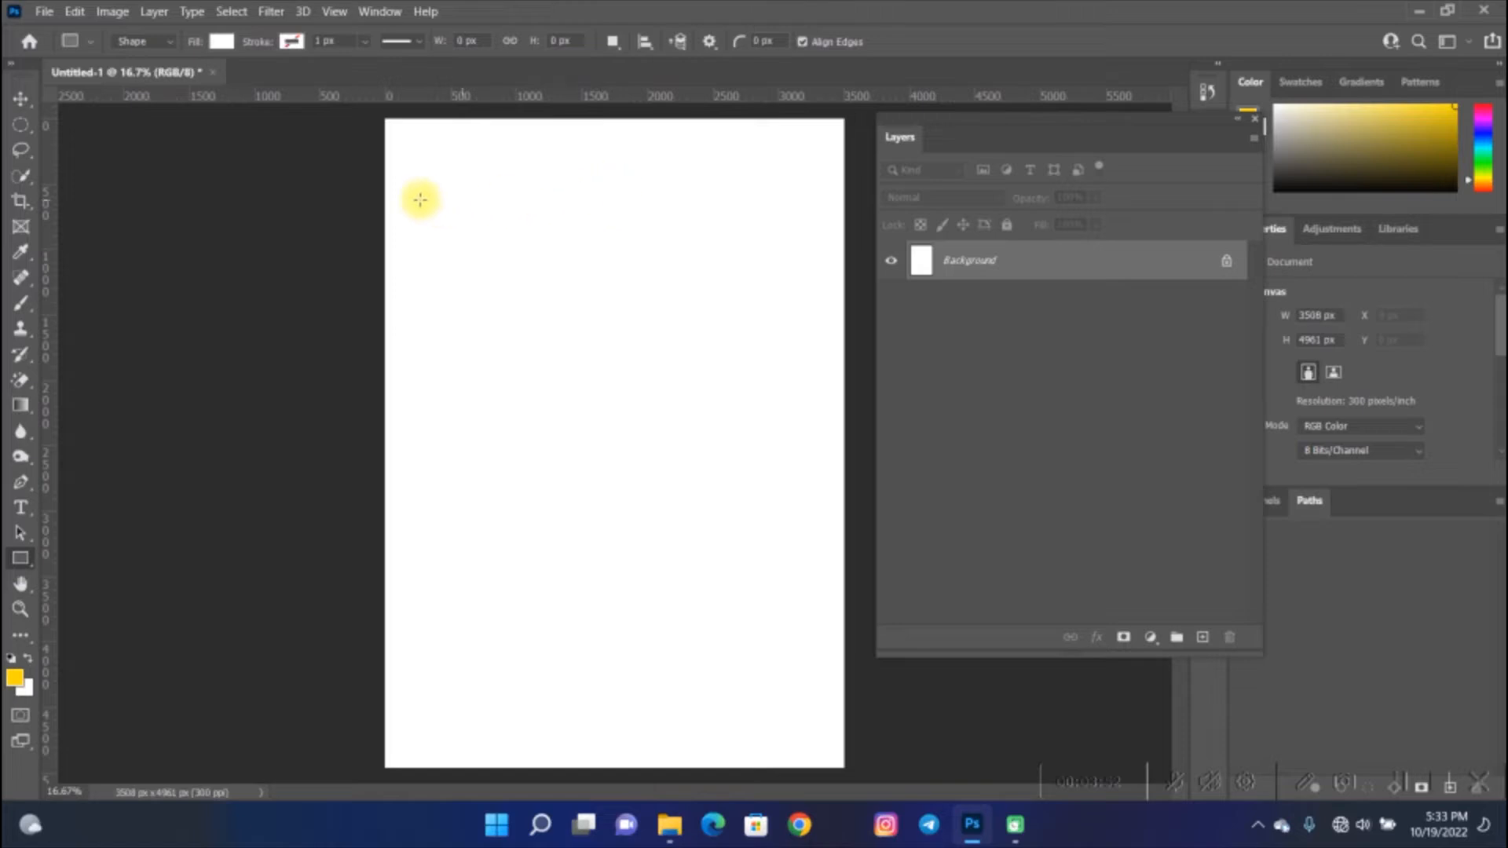
mouse_move(416, 195)
left_mouse_down()
mouse_move(556, 338)
mouse_move(719, 405)
mouse_move(811, 347)
left_mouse_up()
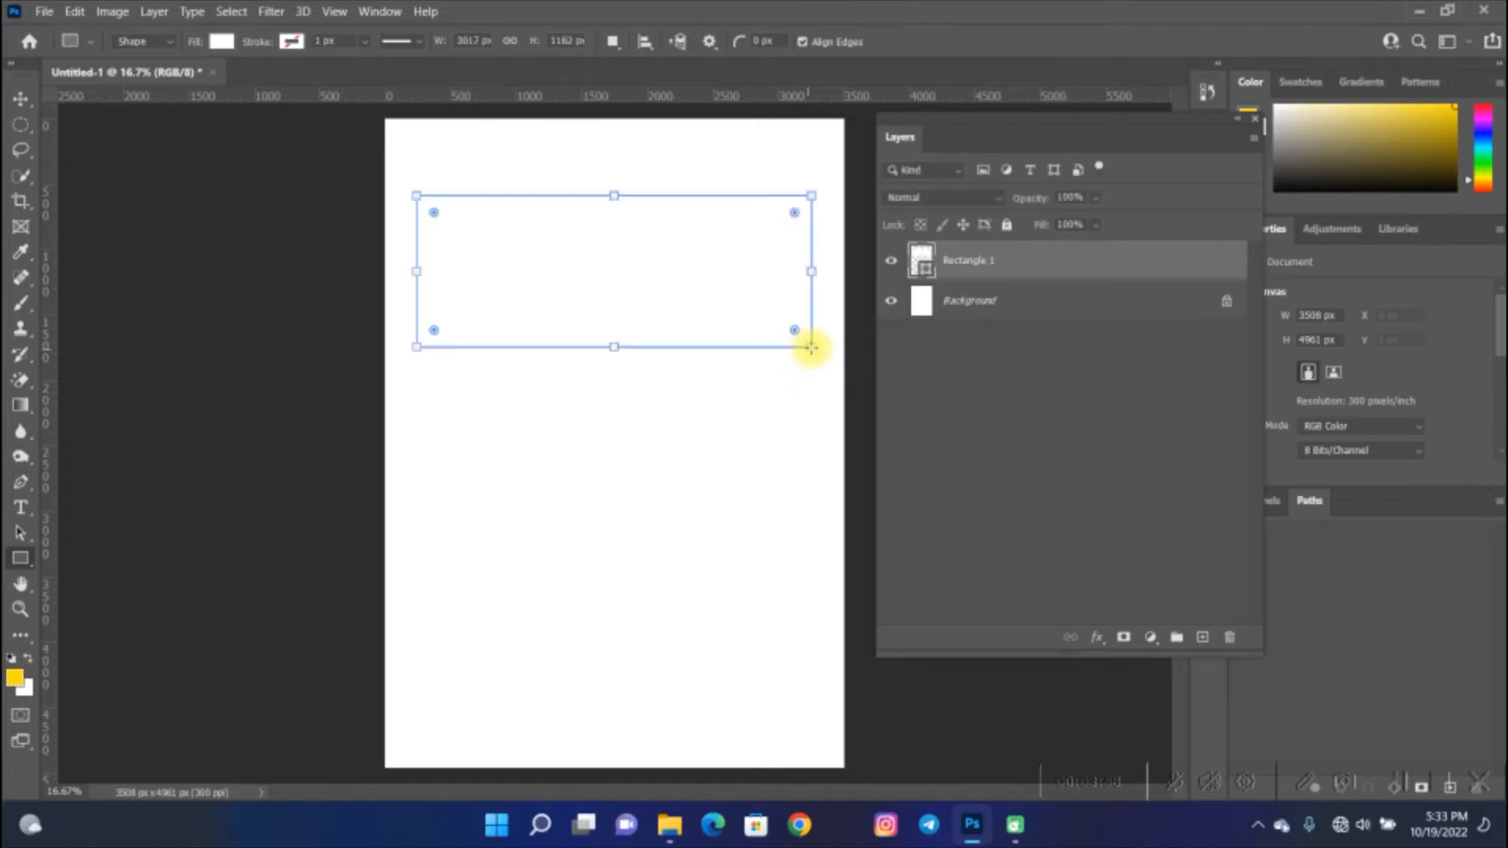
- Apply a Color Overlay in red e30000 to the wide top rectangle and confirm the layer style
left_click(1095, 640)
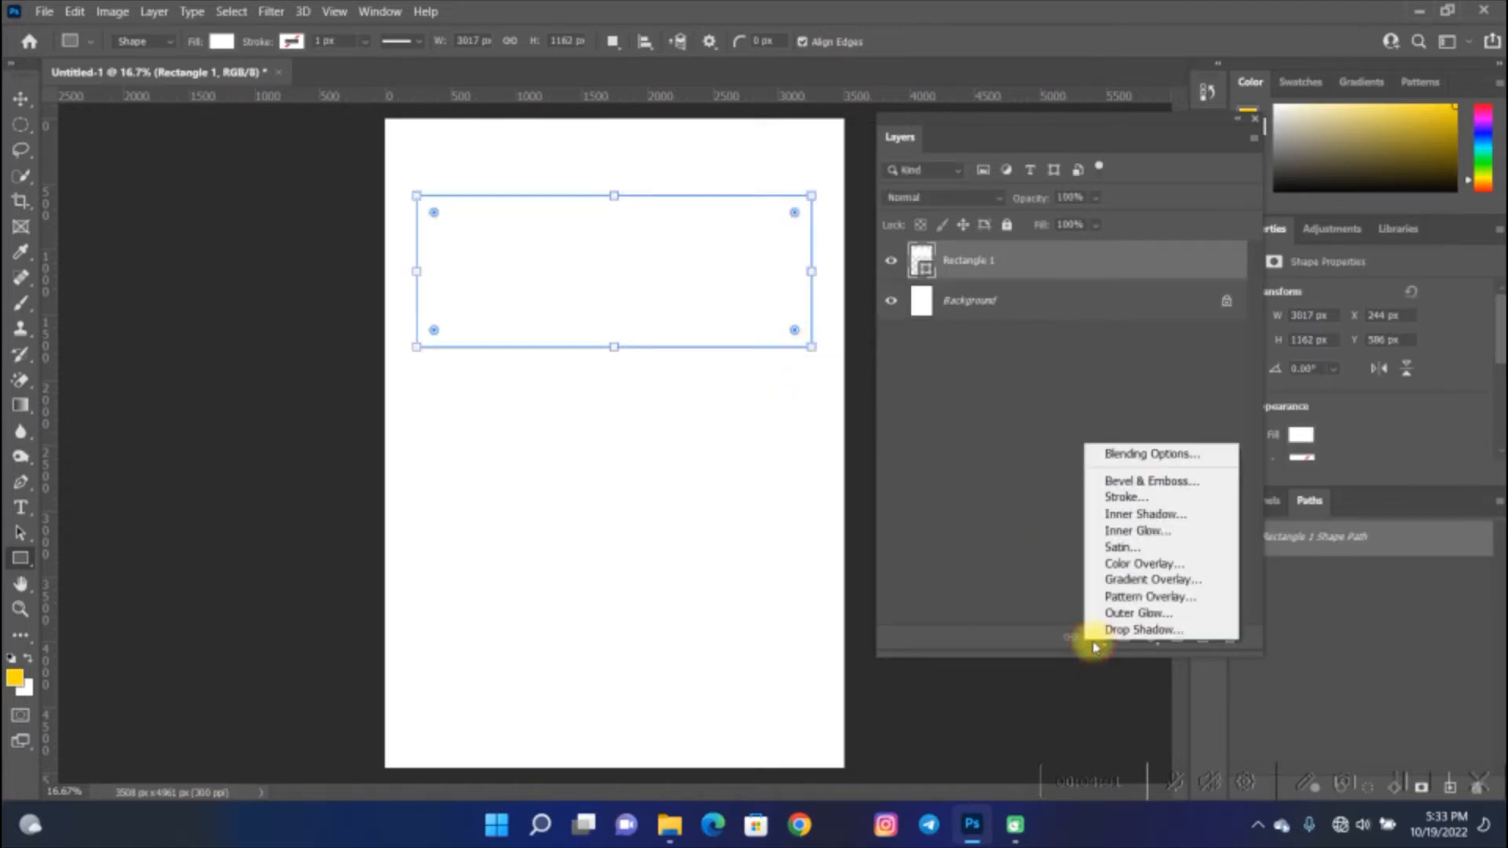
left_click(1153, 566)
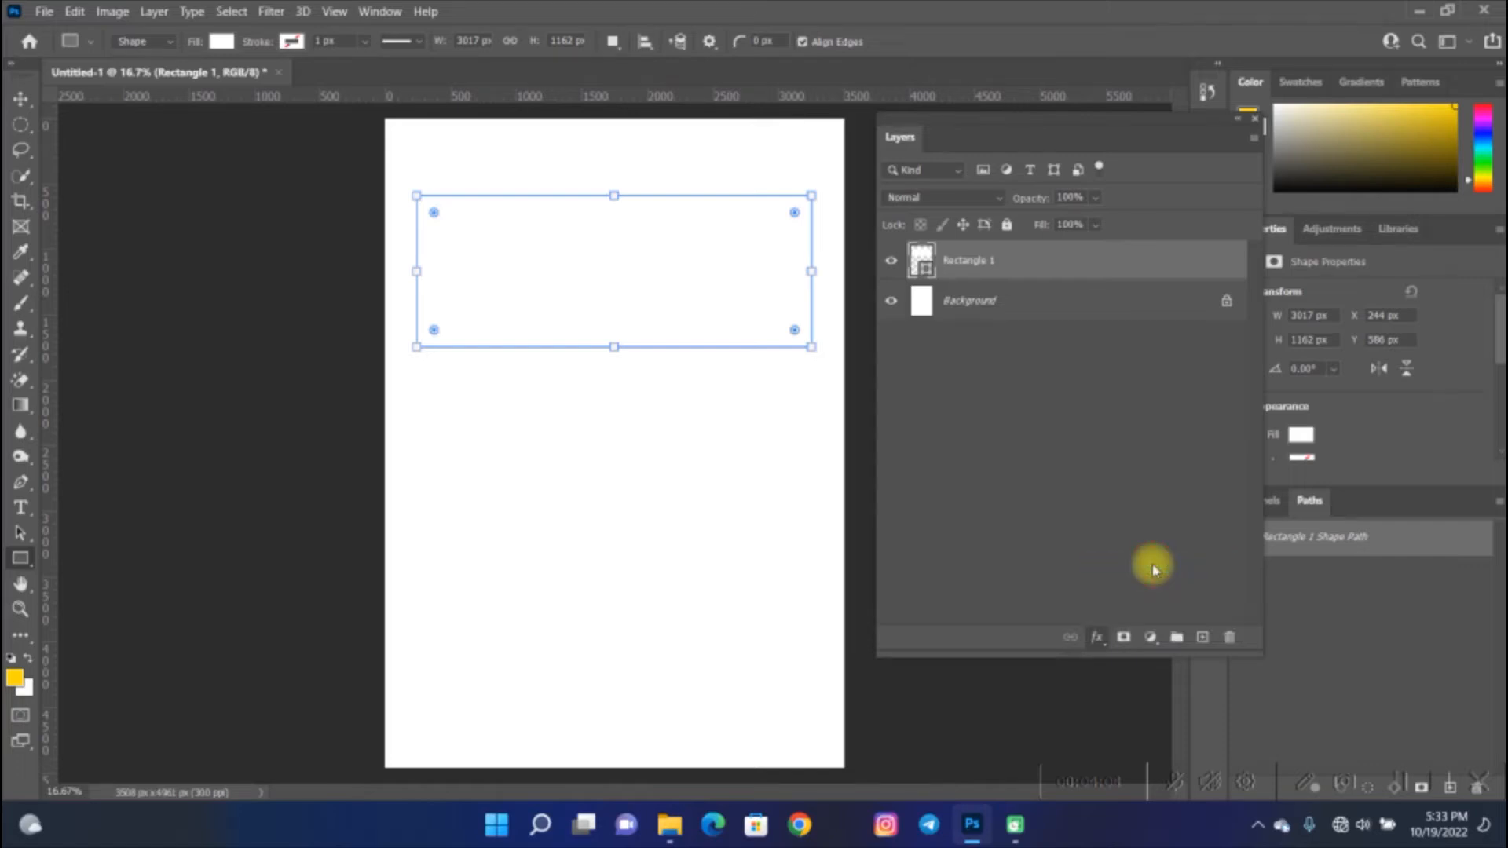
left_click(1194, 209)
left_click(1199, 215)
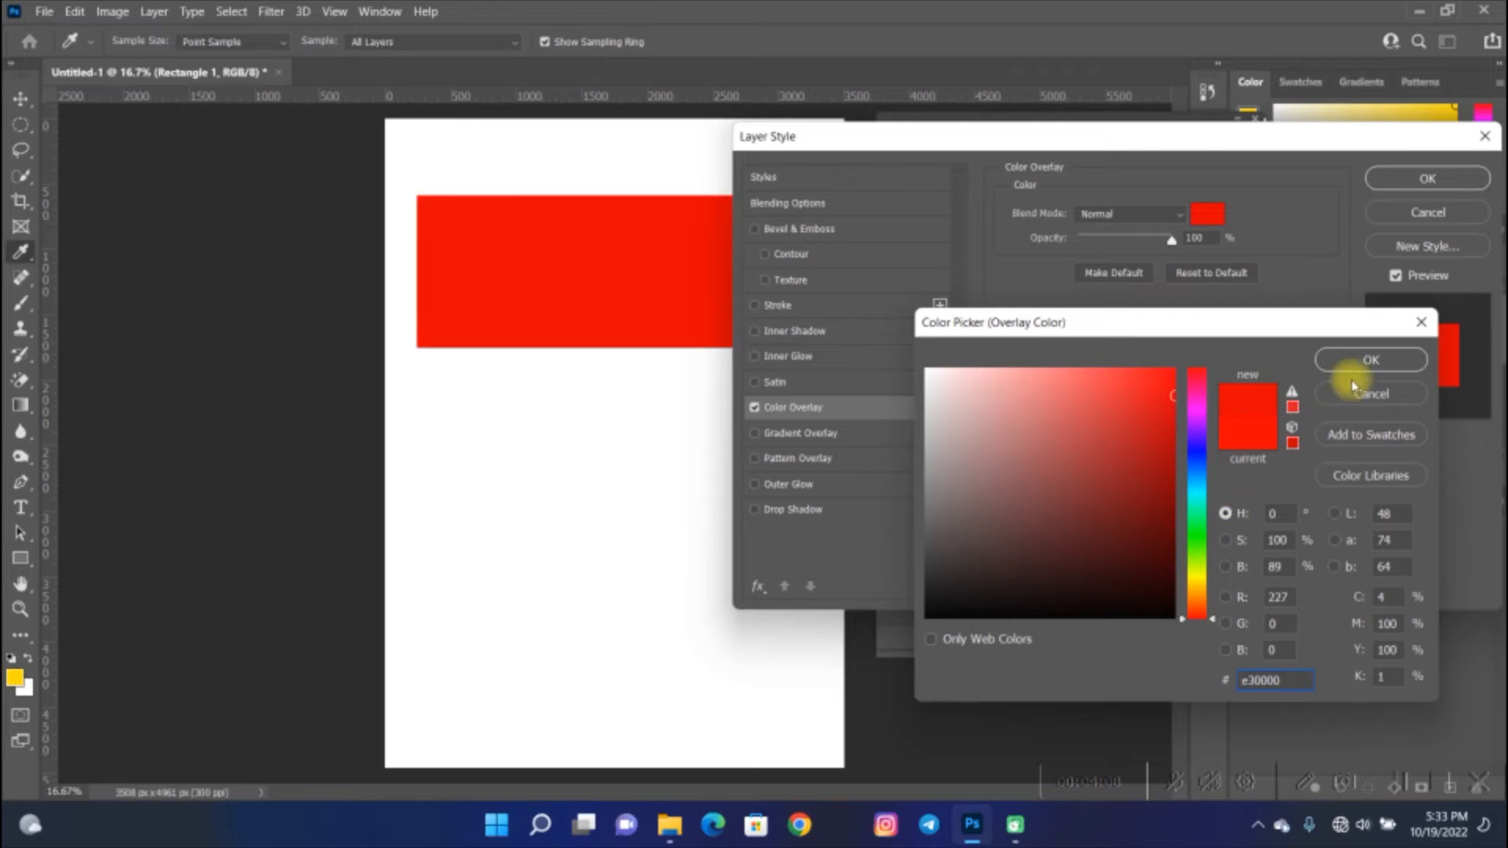
left_click(1349, 359)
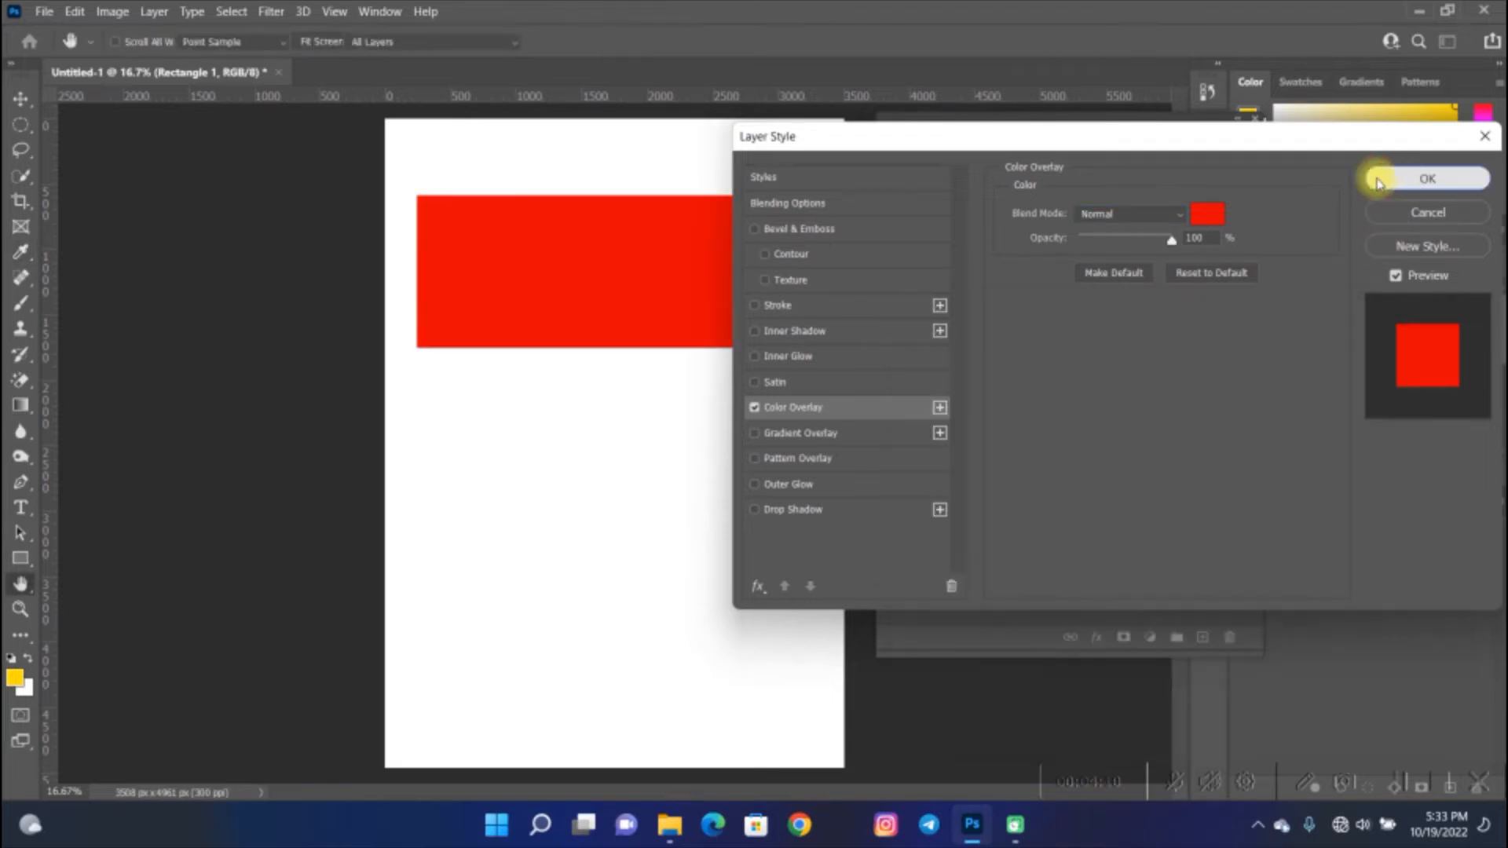
left_click(1378, 182)
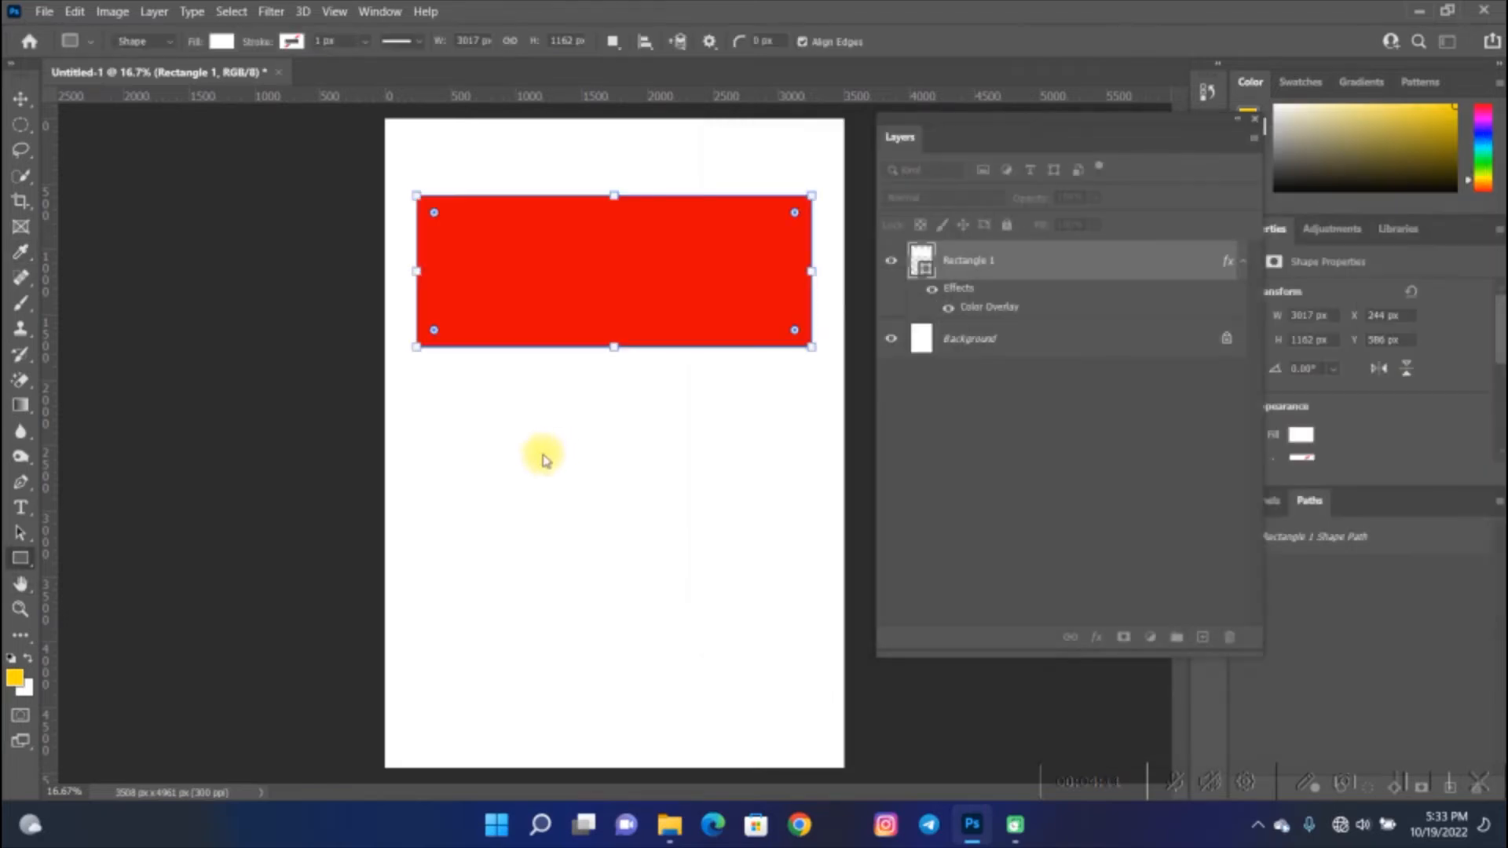
- Draw a second rectangle about 2701 × 1305 px below the red one
left_click(11, 564)
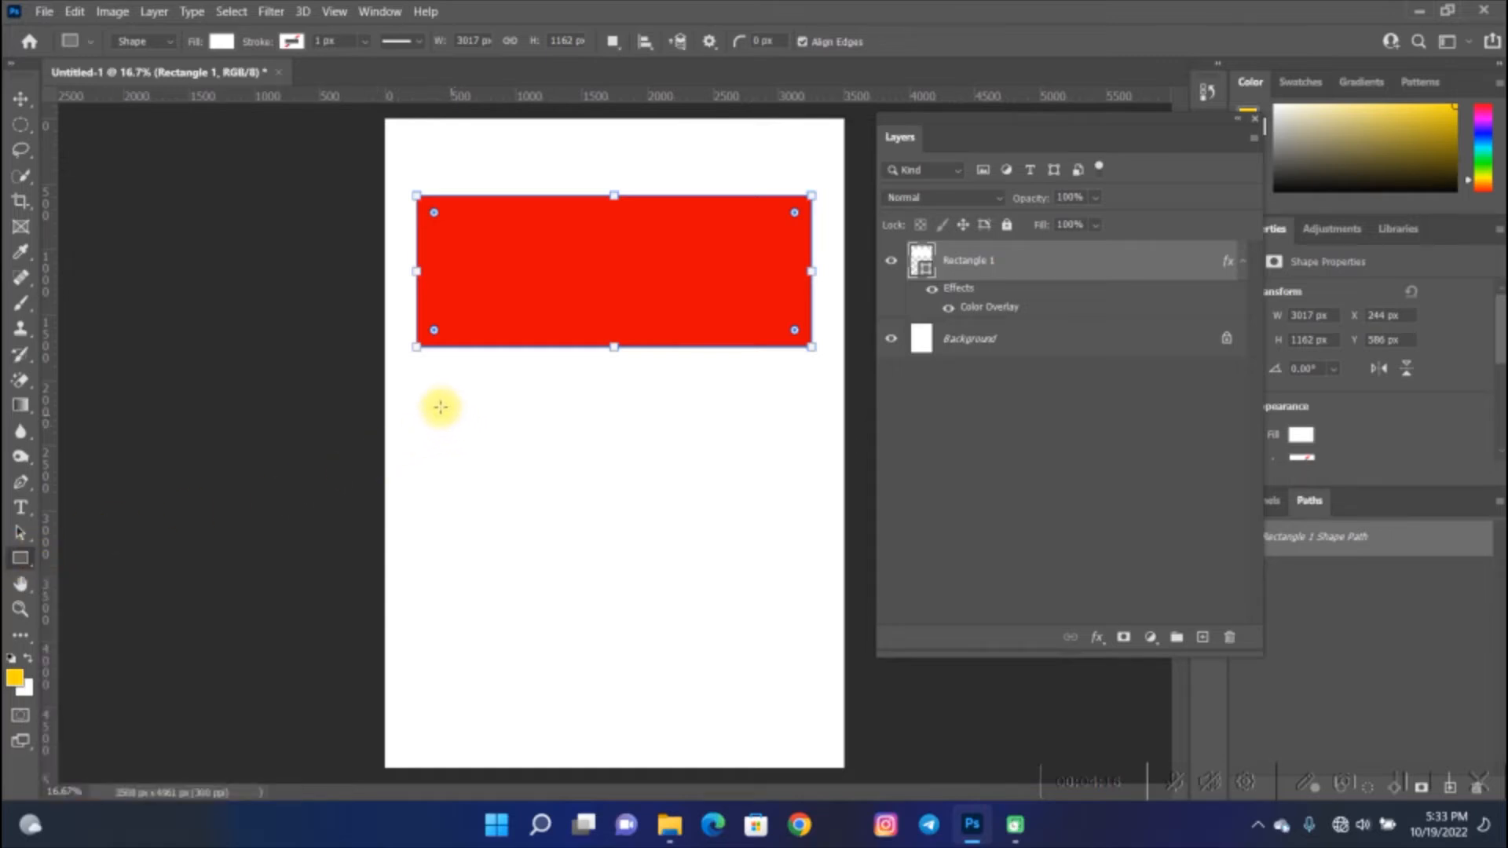
left_click_drag(424, 405, 777, 575)
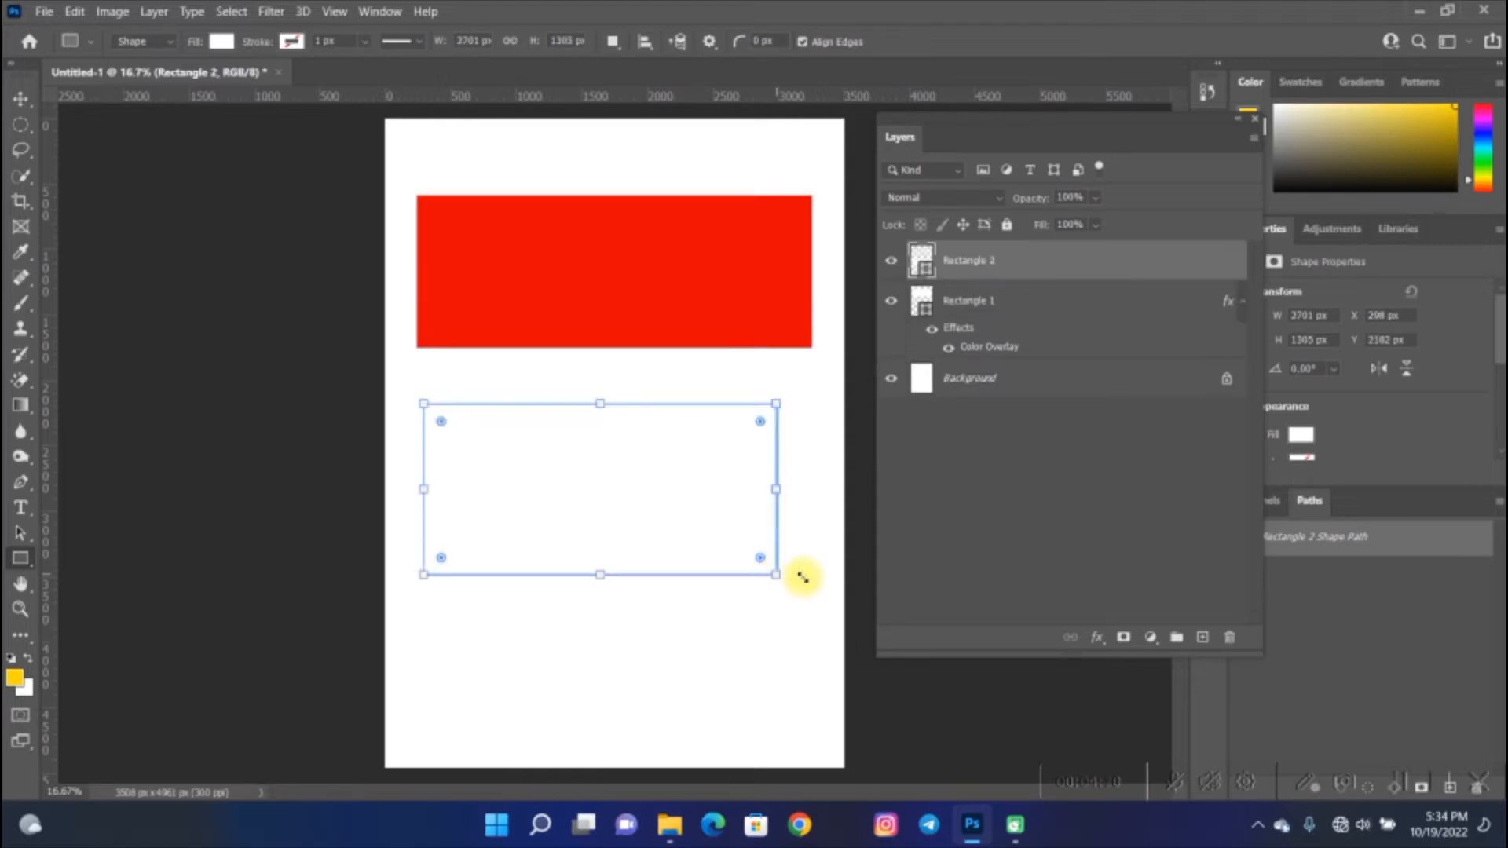
- Apply a Gradient Overlay to the second rectangle and delete three of the gradient's color stops
left_click(1098, 635)
left_click(1127, 566)
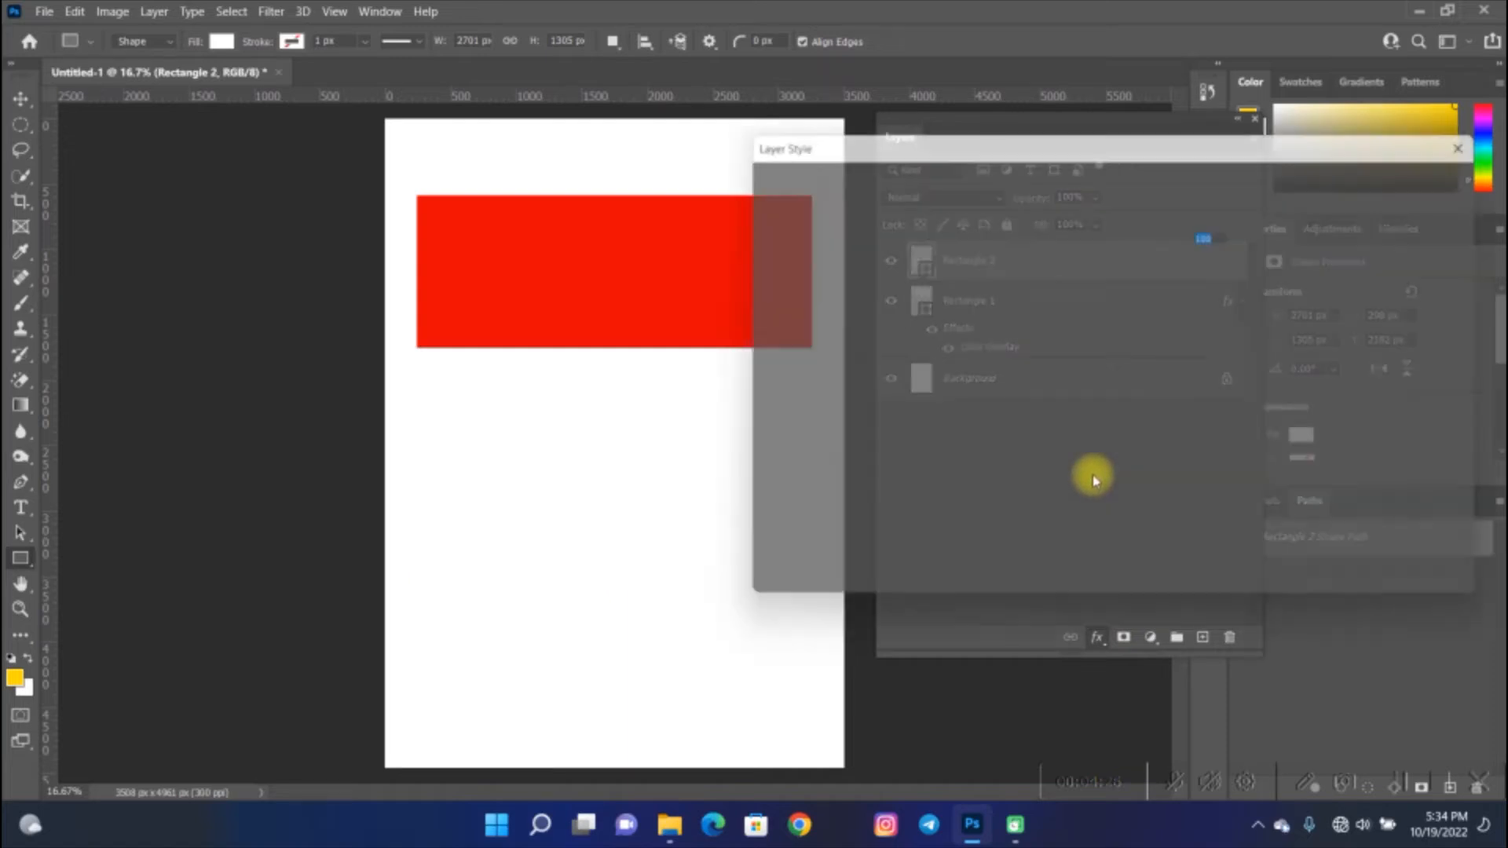
left_click(1128, 260)
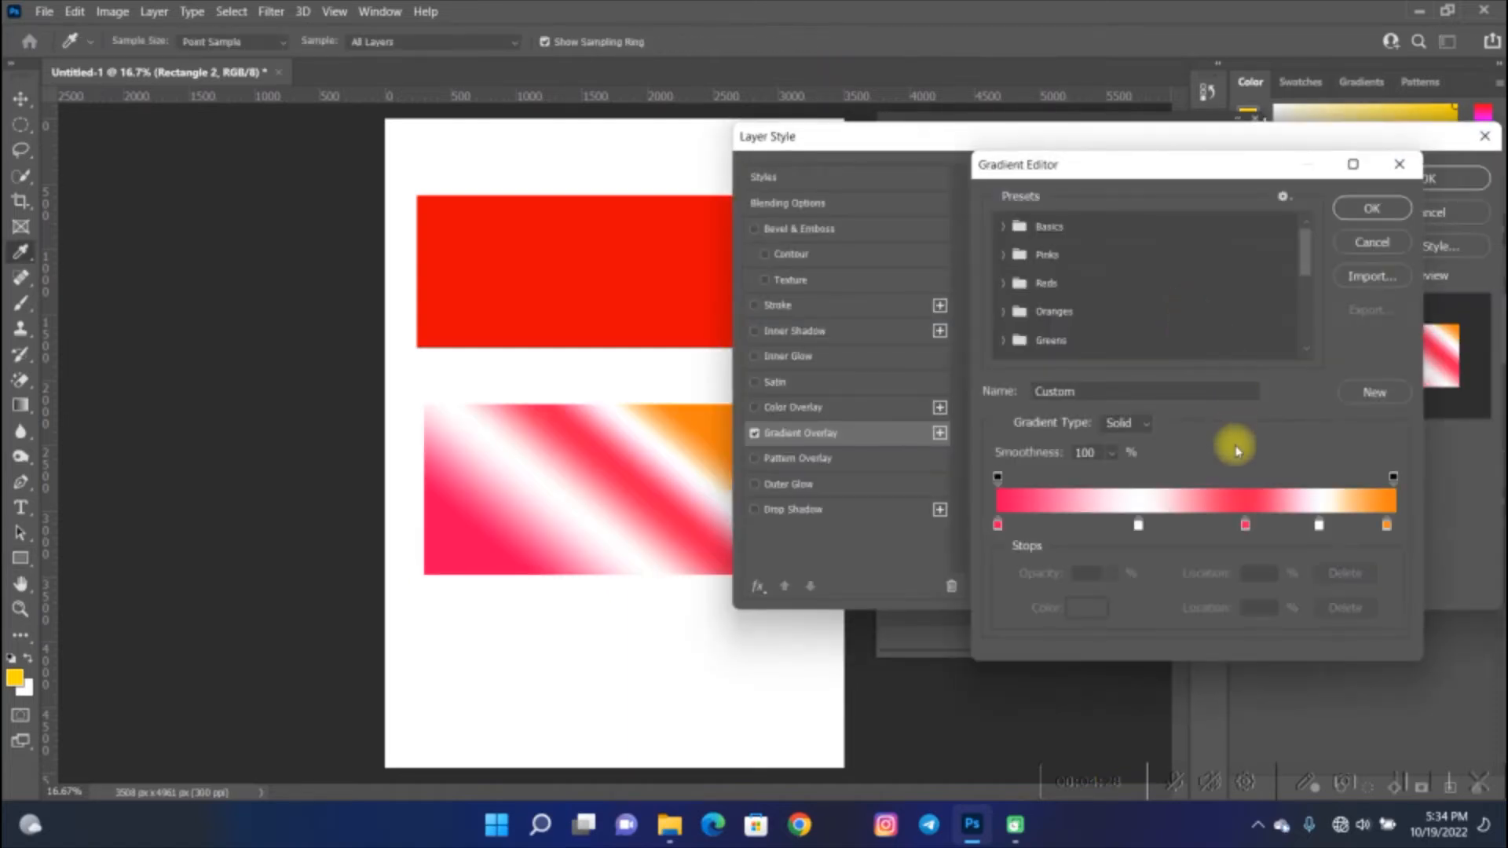
left_click(1138, 524)
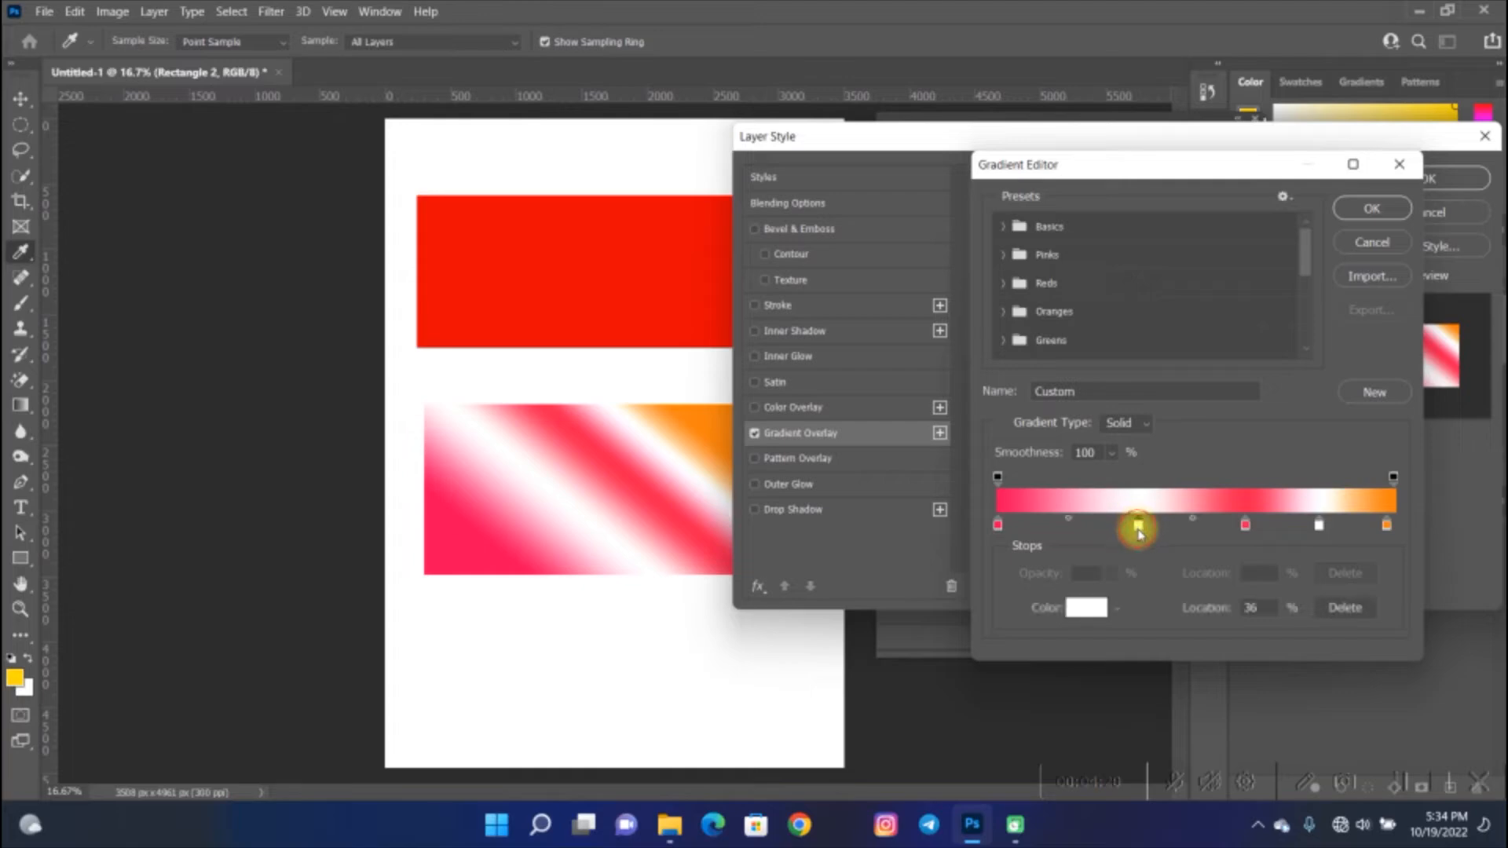
key("Delete")
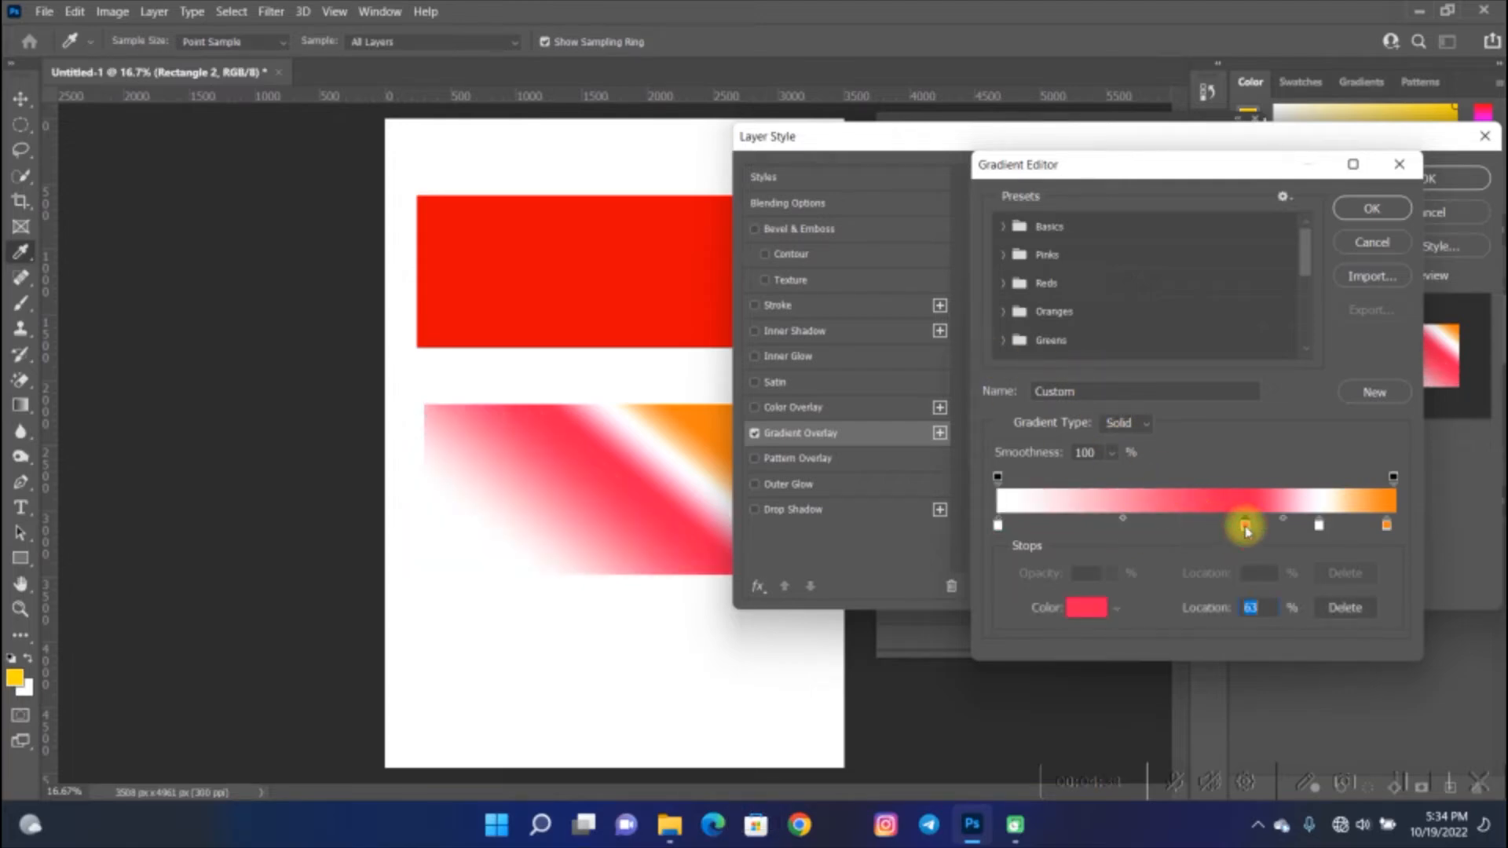
key("Delete")
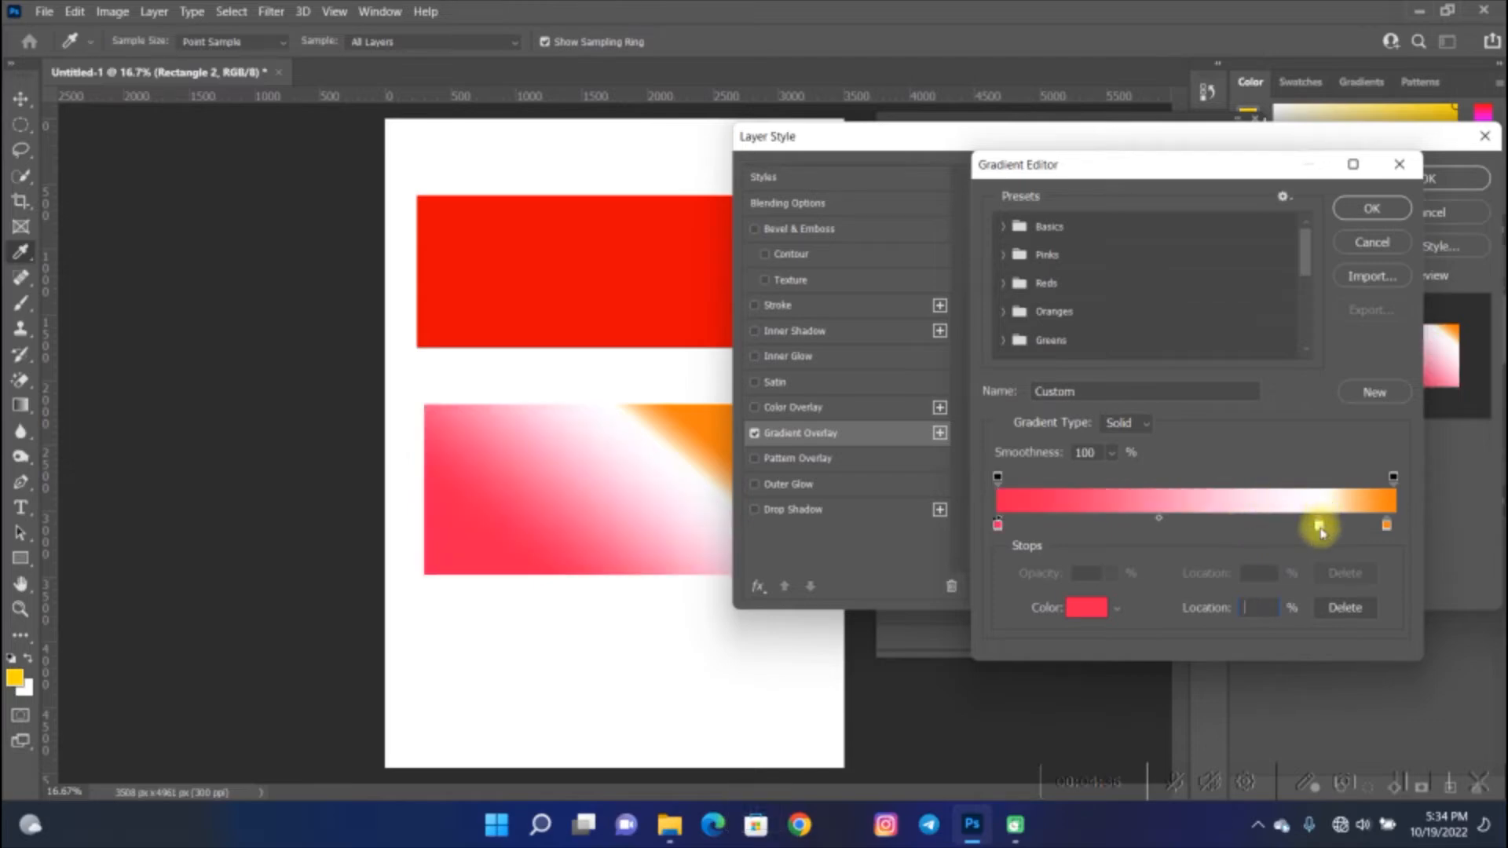
key("Delete")
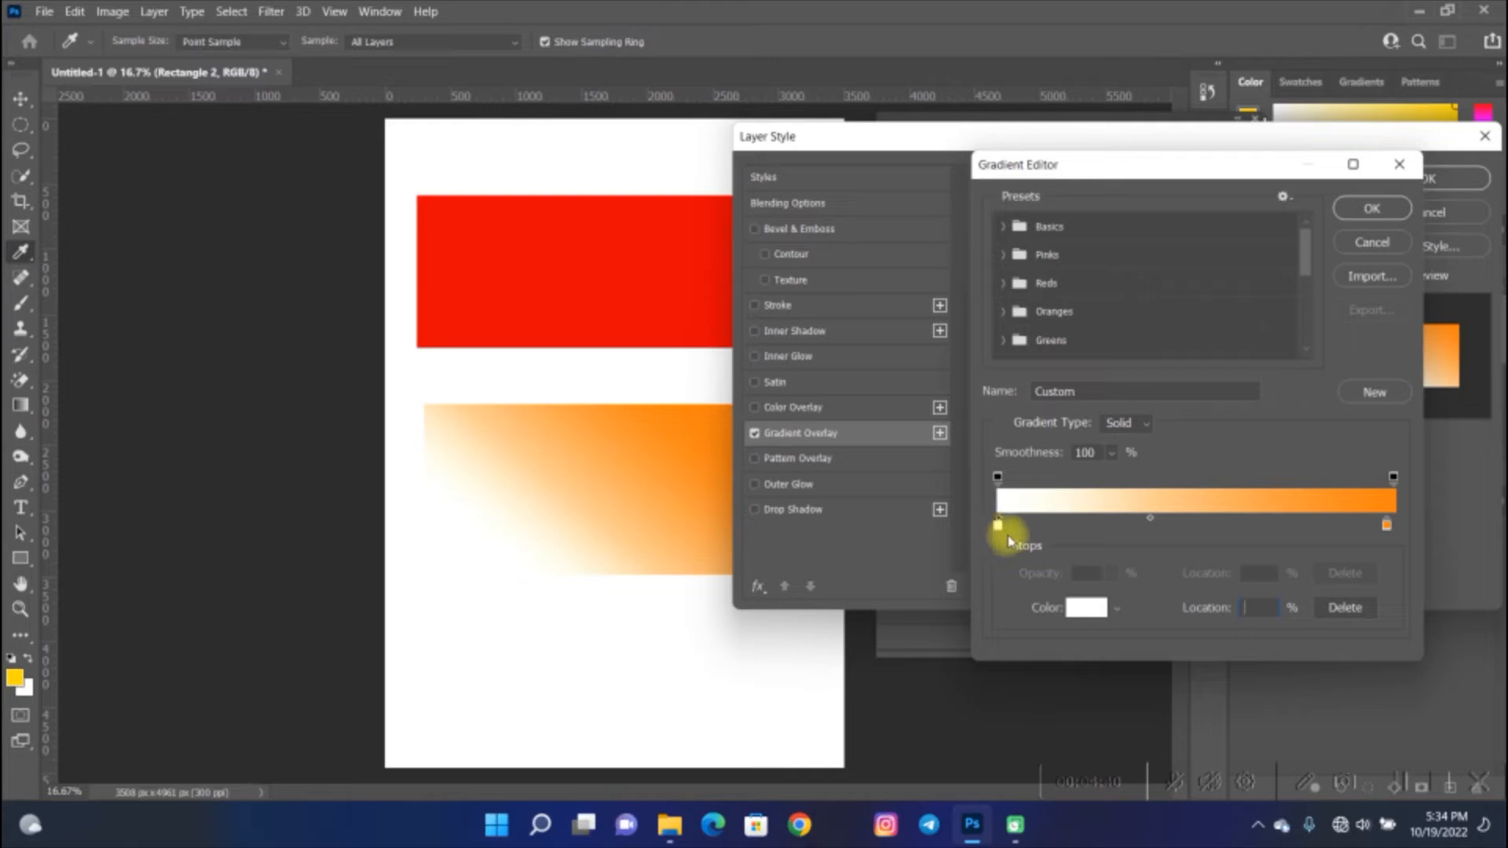
- Recolor the gradient's left stop pink, then confirm the gradient and the layer style
left_click_drag(999, 530, 1093, 612)
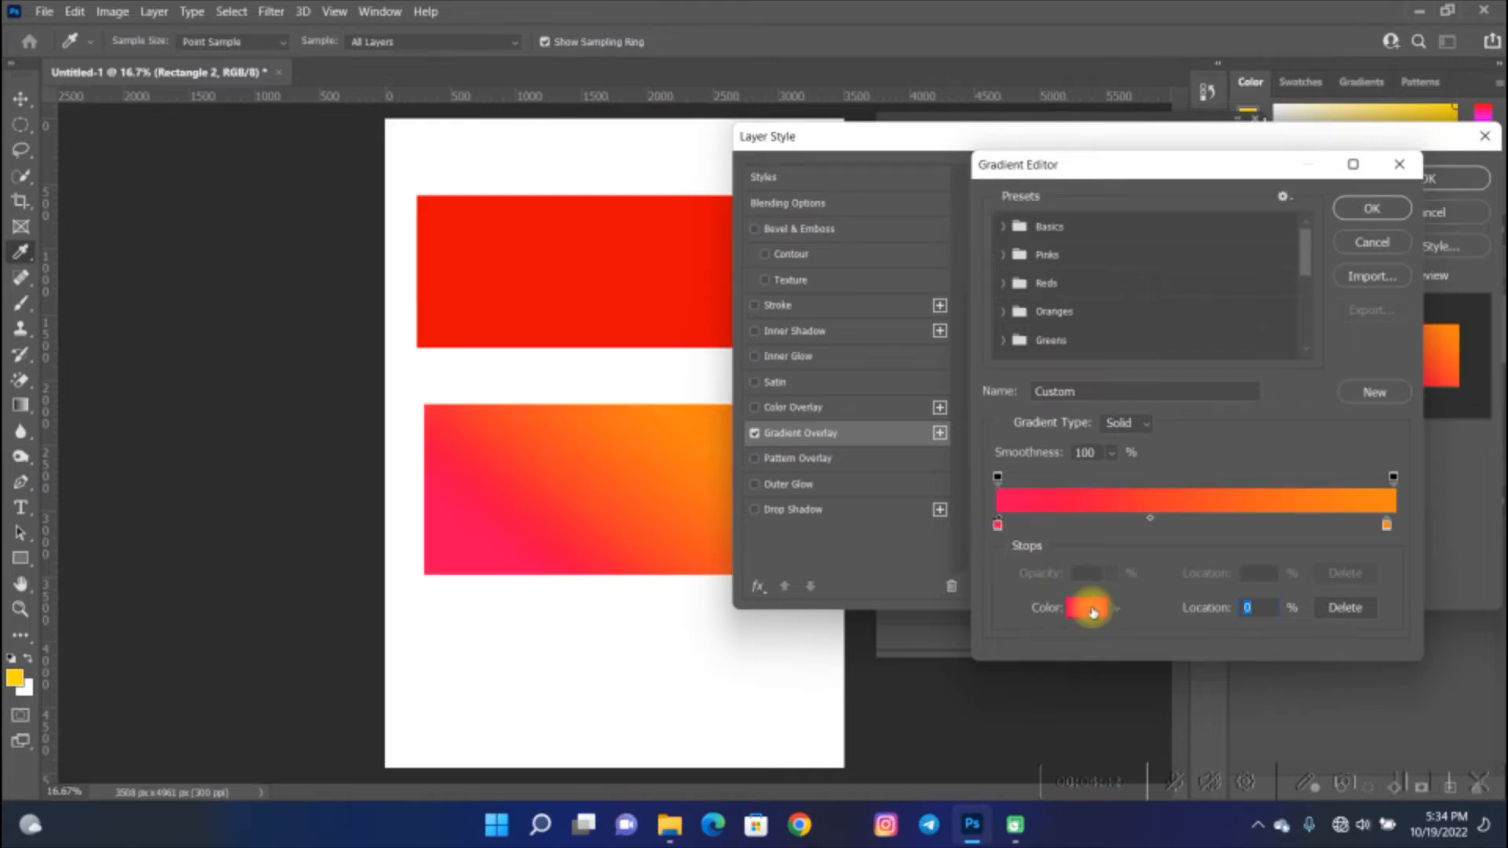
left_click(1371, 208)
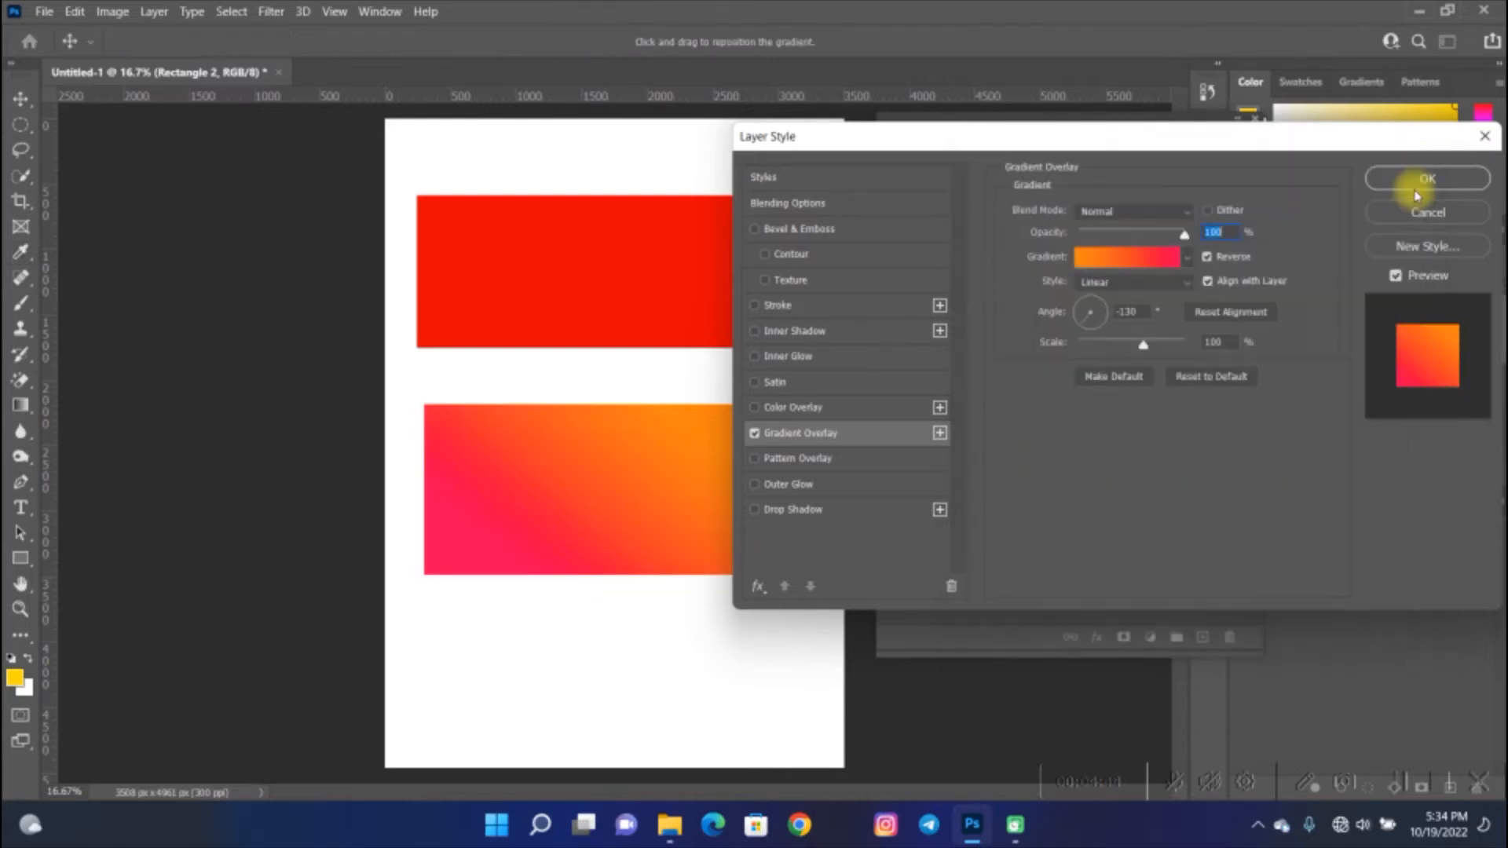
left_click(1421, 180)
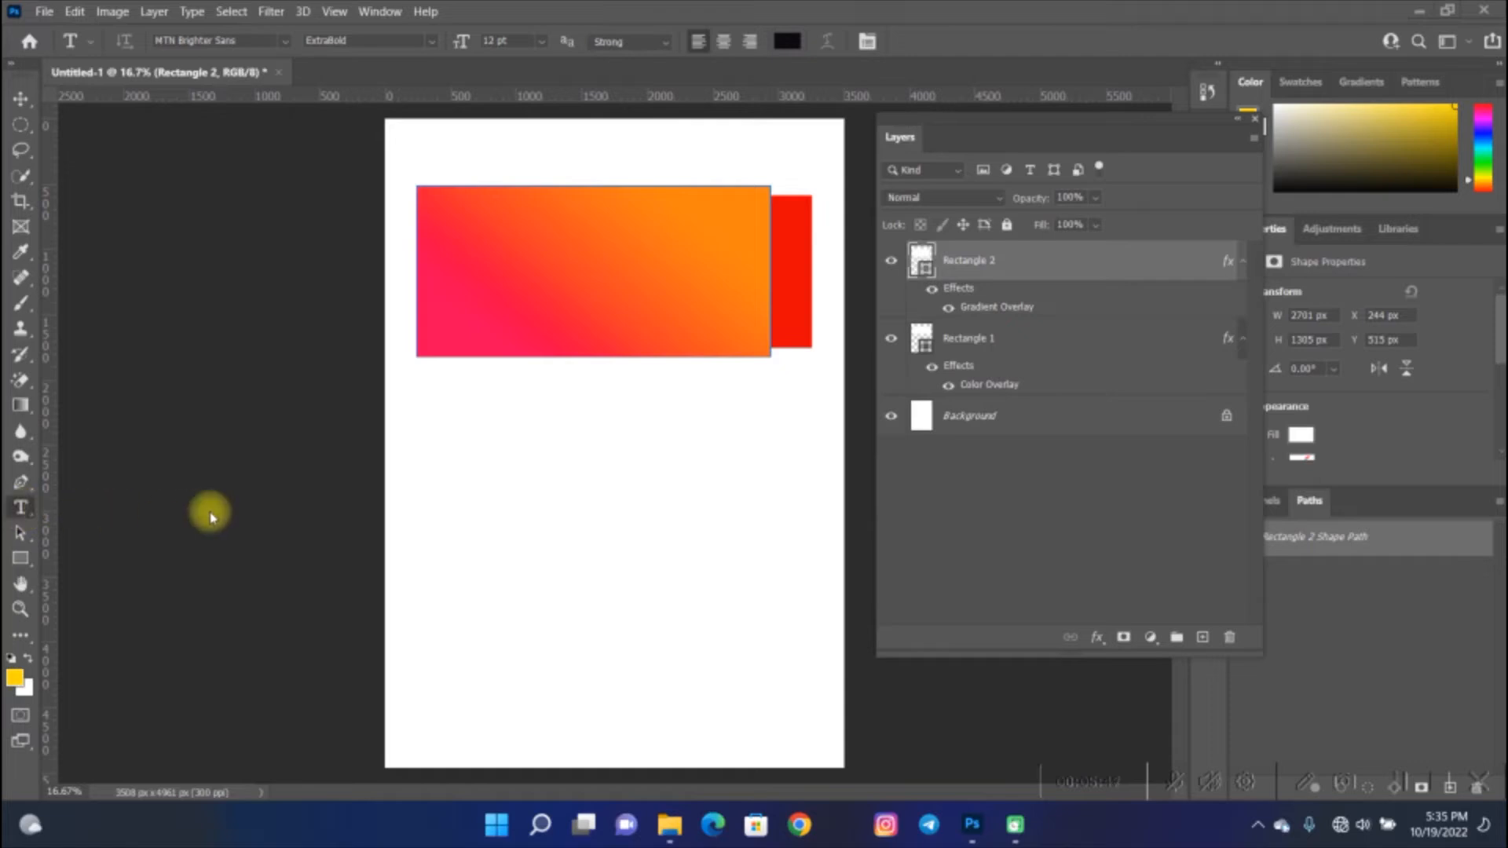
- Add a text layer reading next below the rectangles and commit it with the Move tool
key("space")
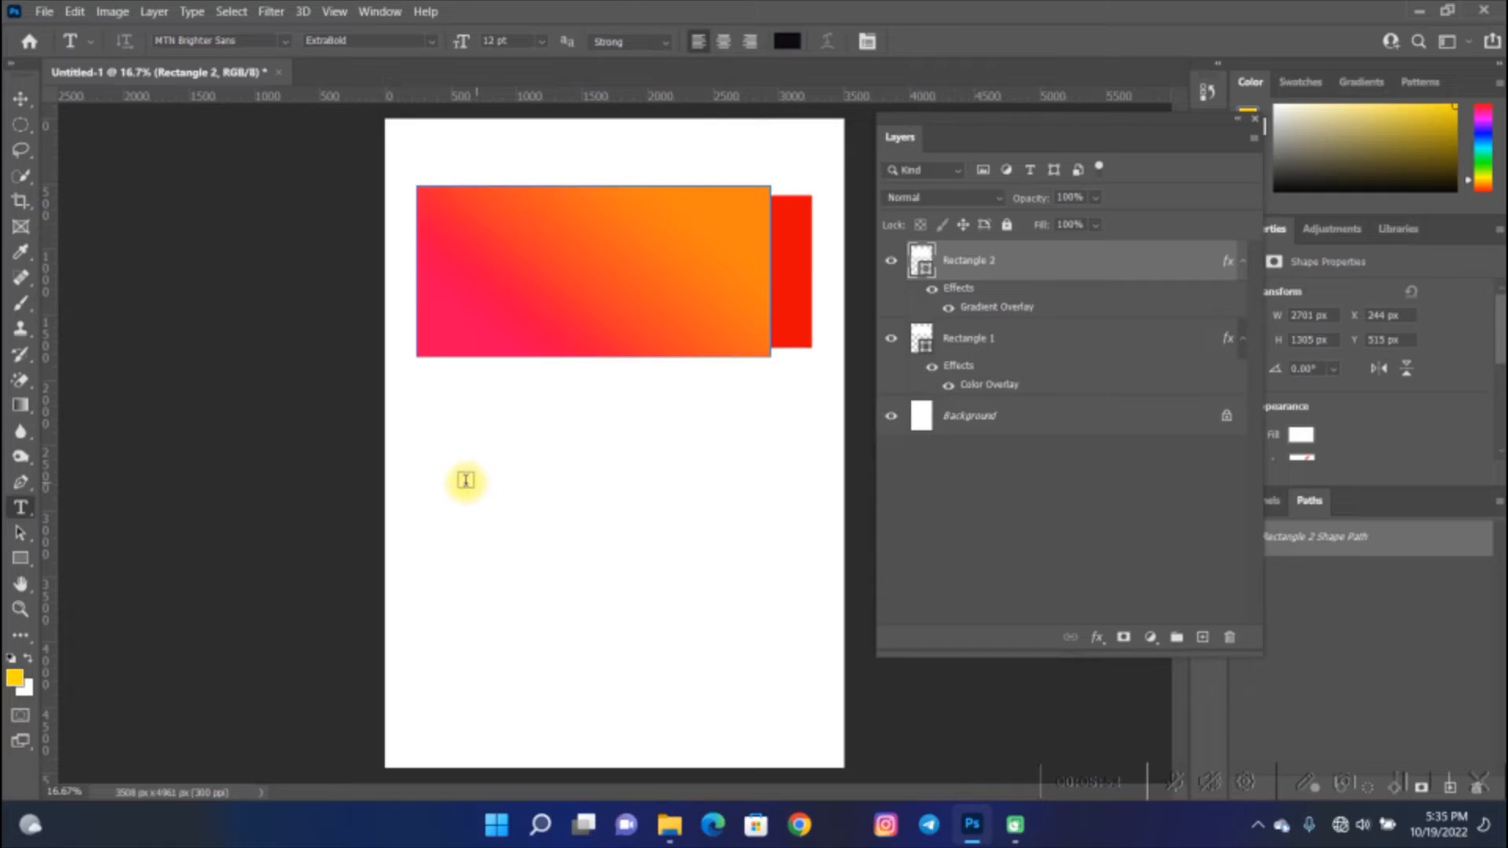
left_click(460, 480)
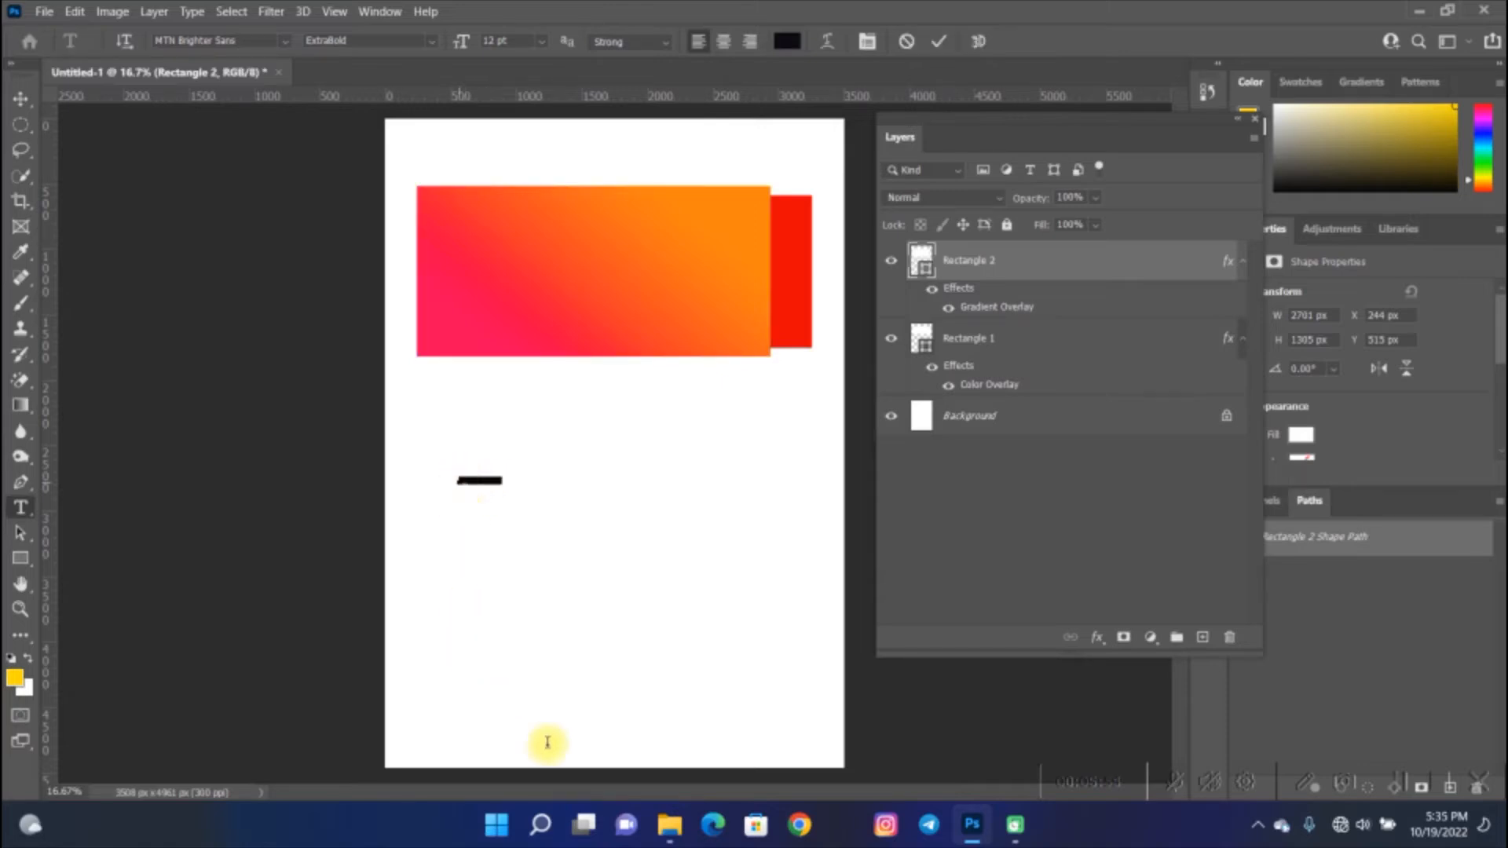
key("BackSpace")
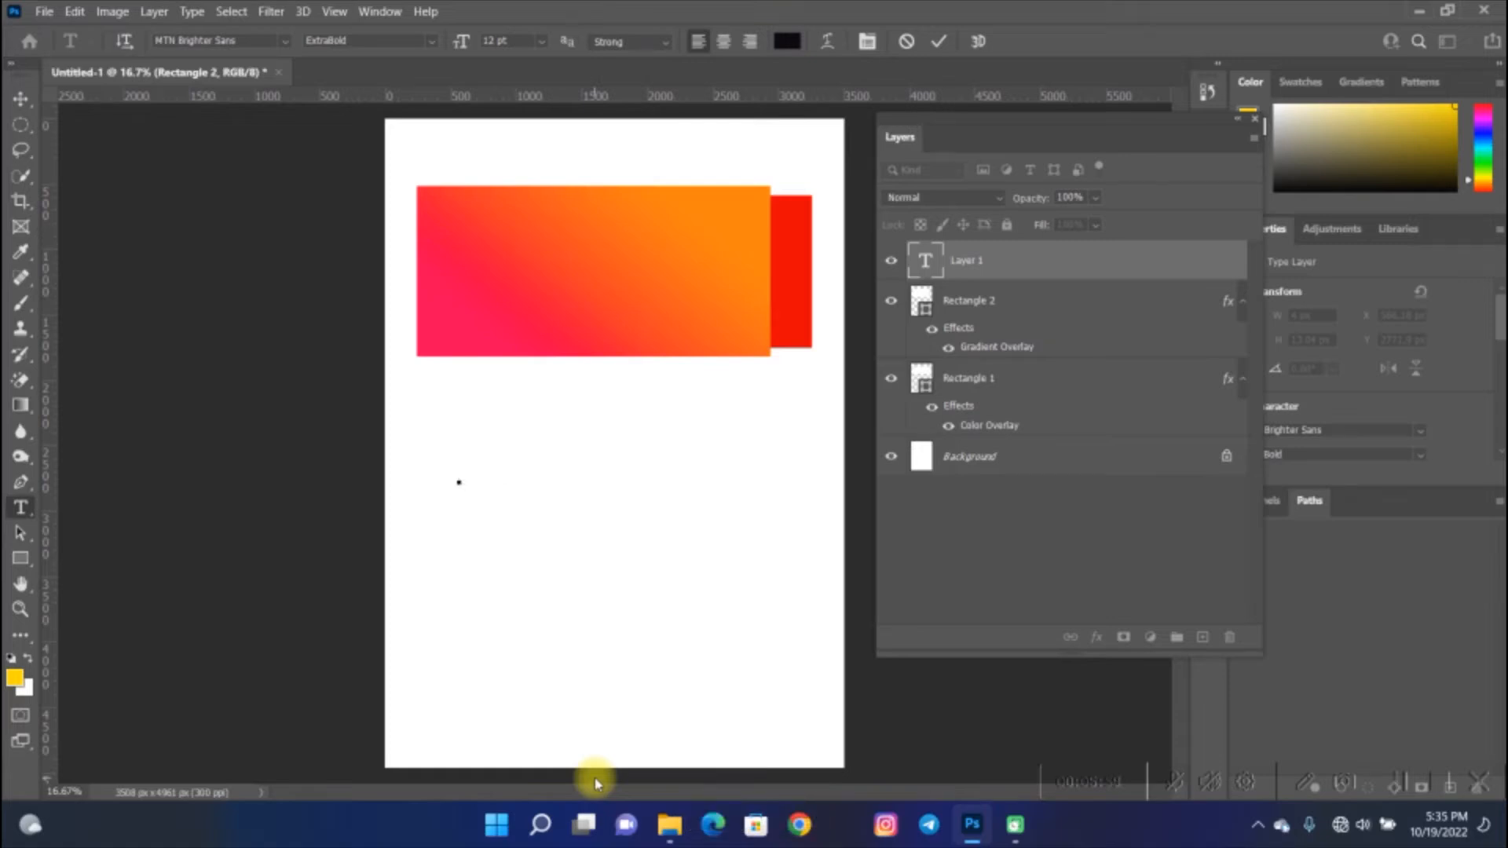
type("N")
left_click(19, 97)
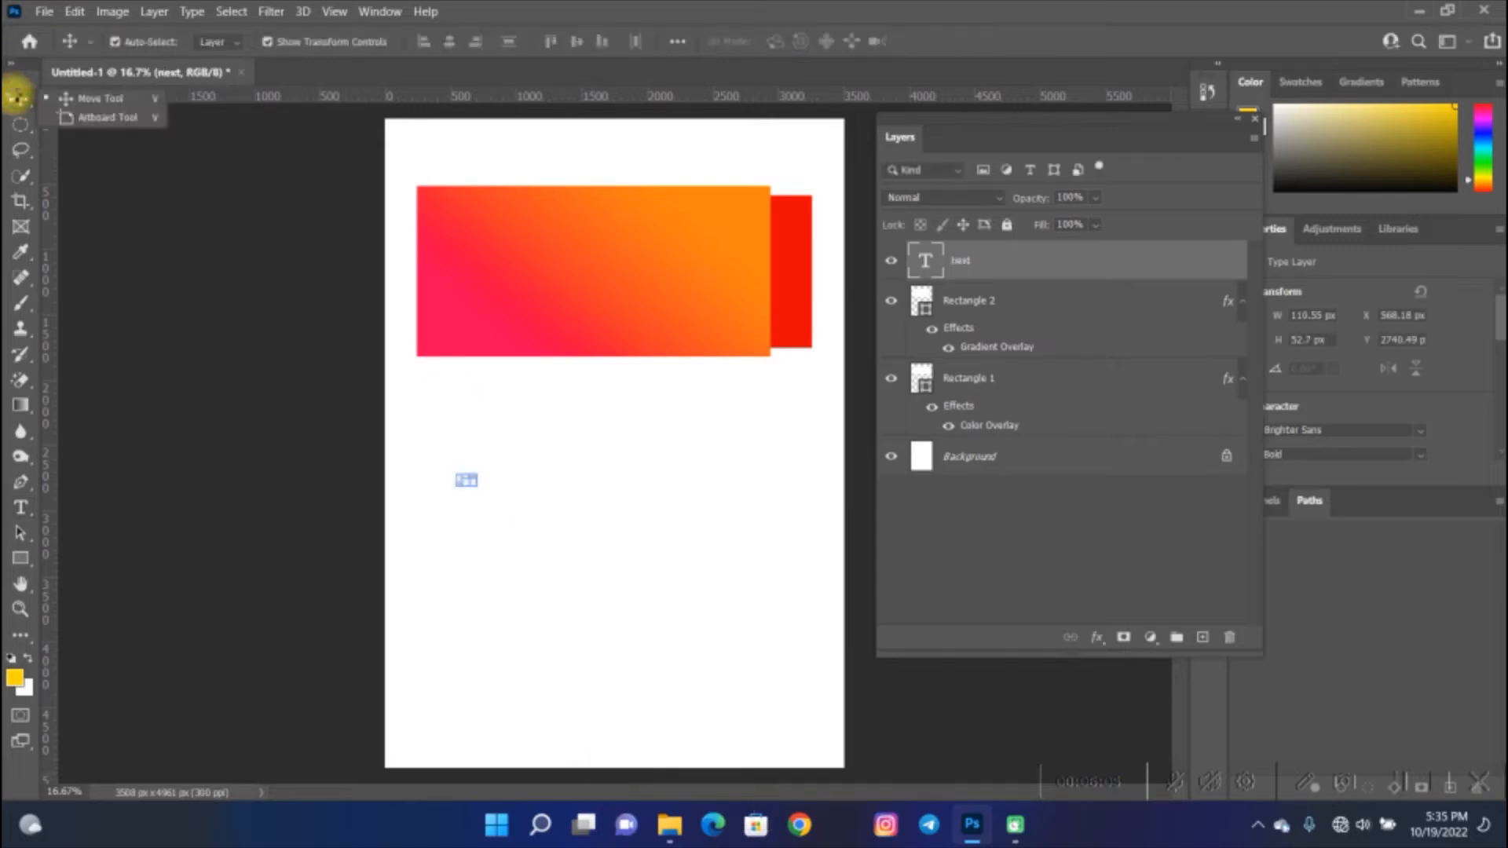
left_click(17, 98)
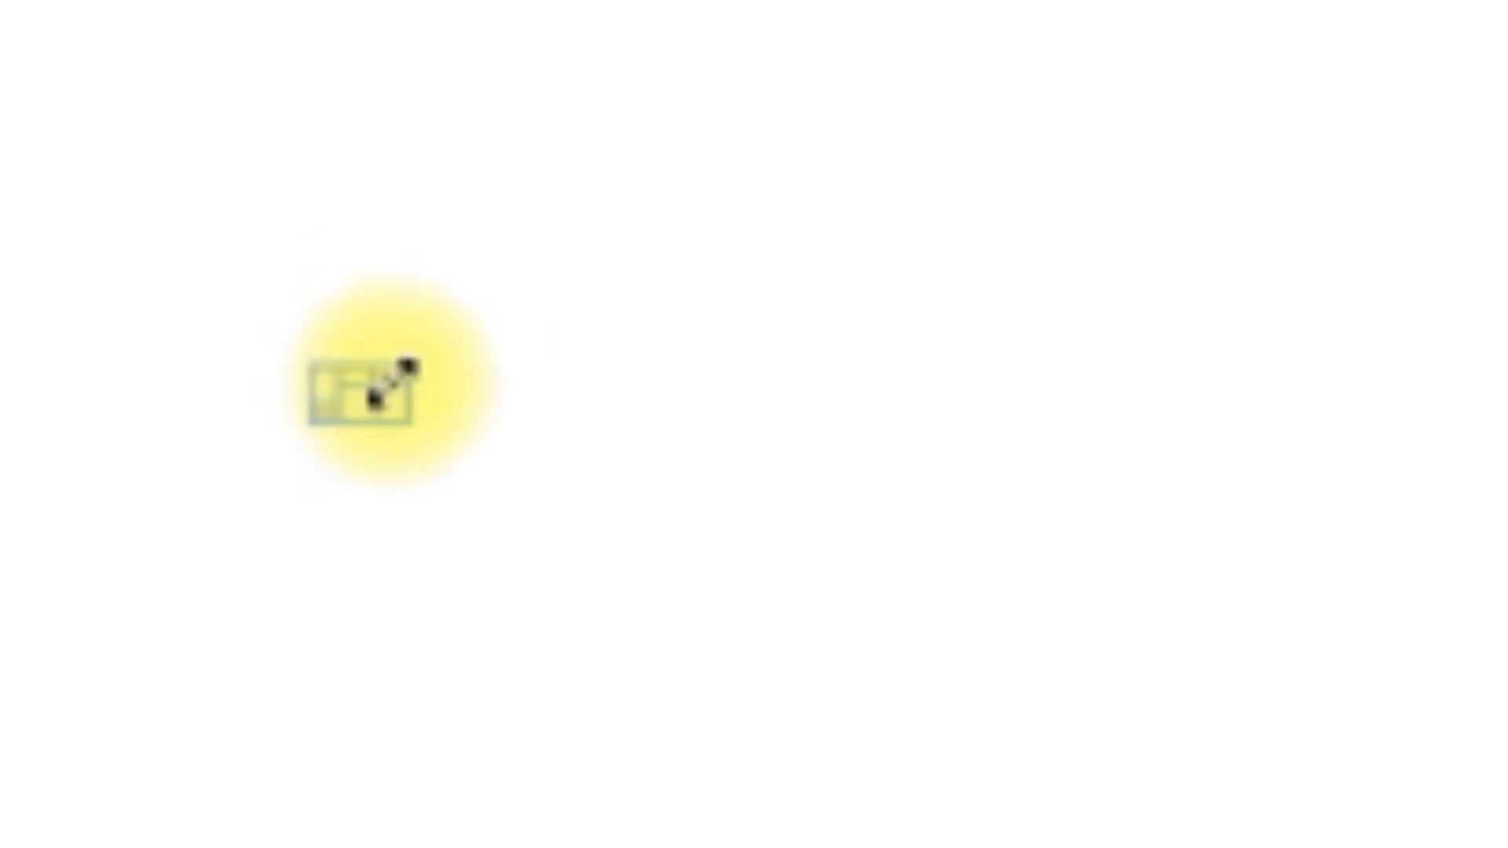
- Scale the next text up to about 2179 × 1039 px and commit the transform
left_click_drag(390, 382, 1507, 0)
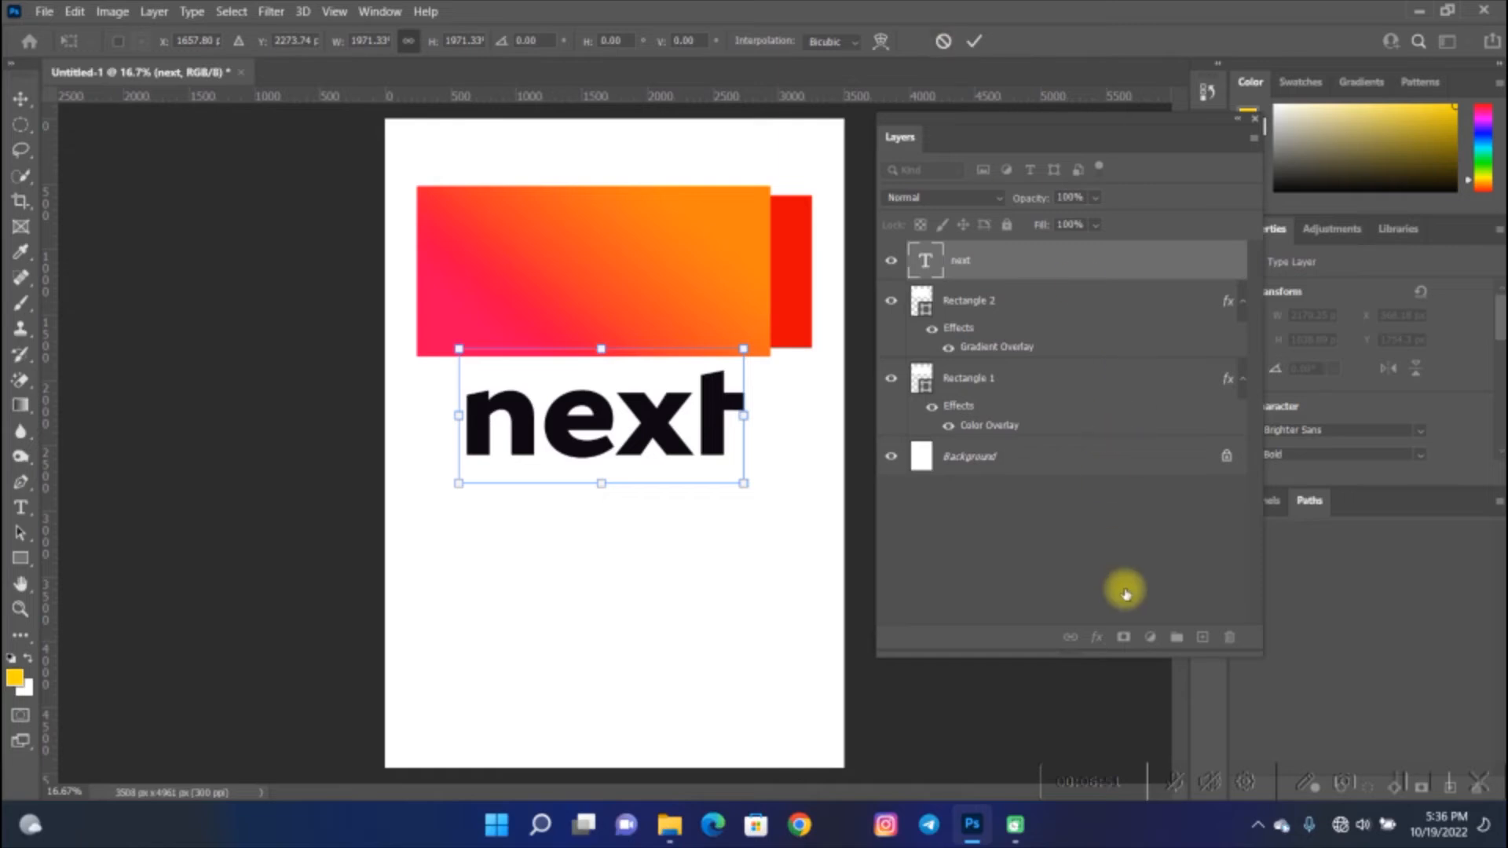
left_click(1096, 639)
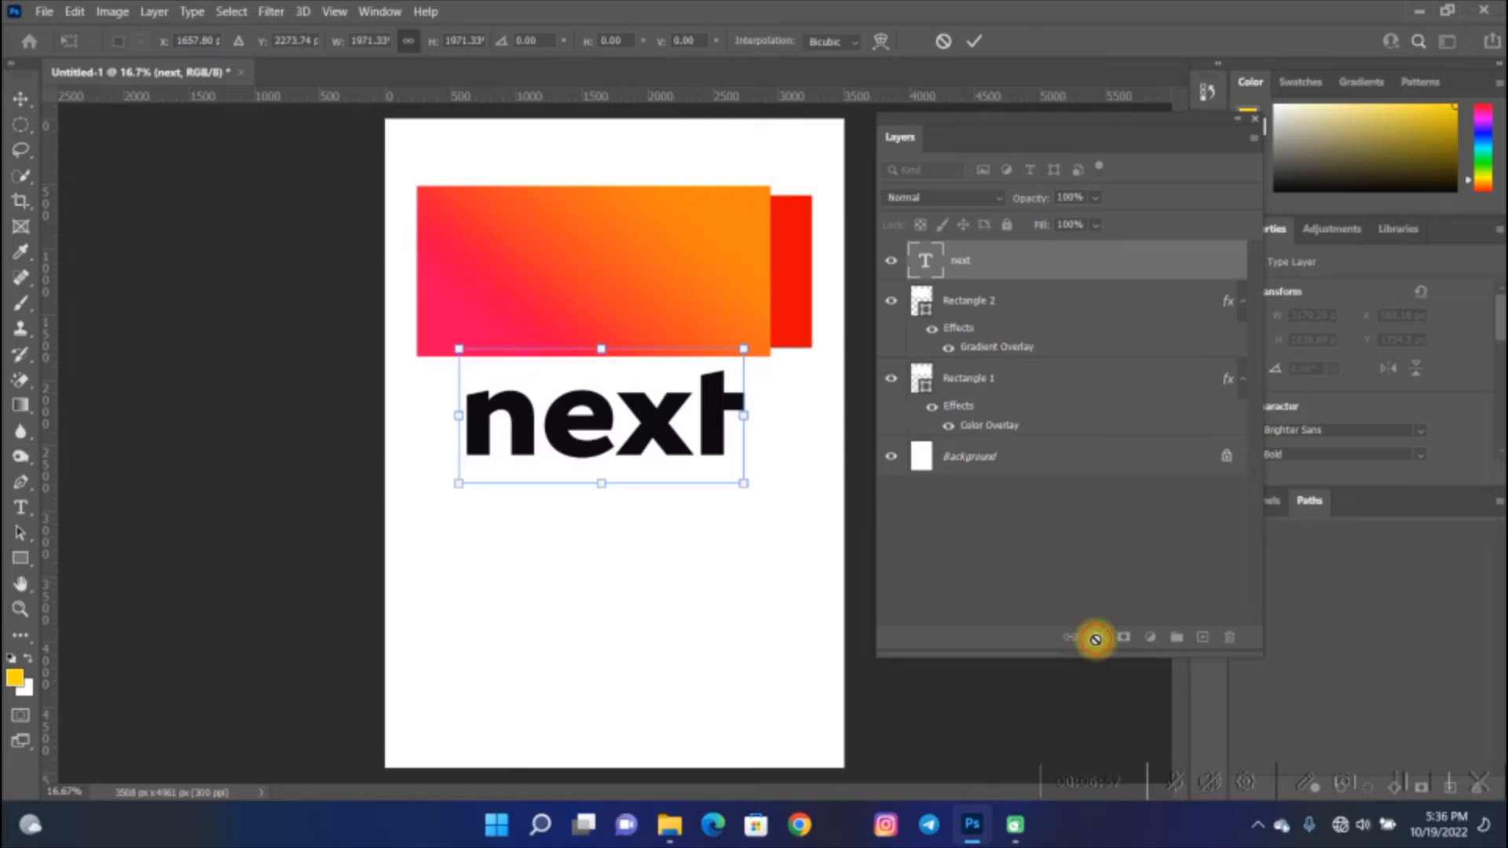
left_click(975, 48)
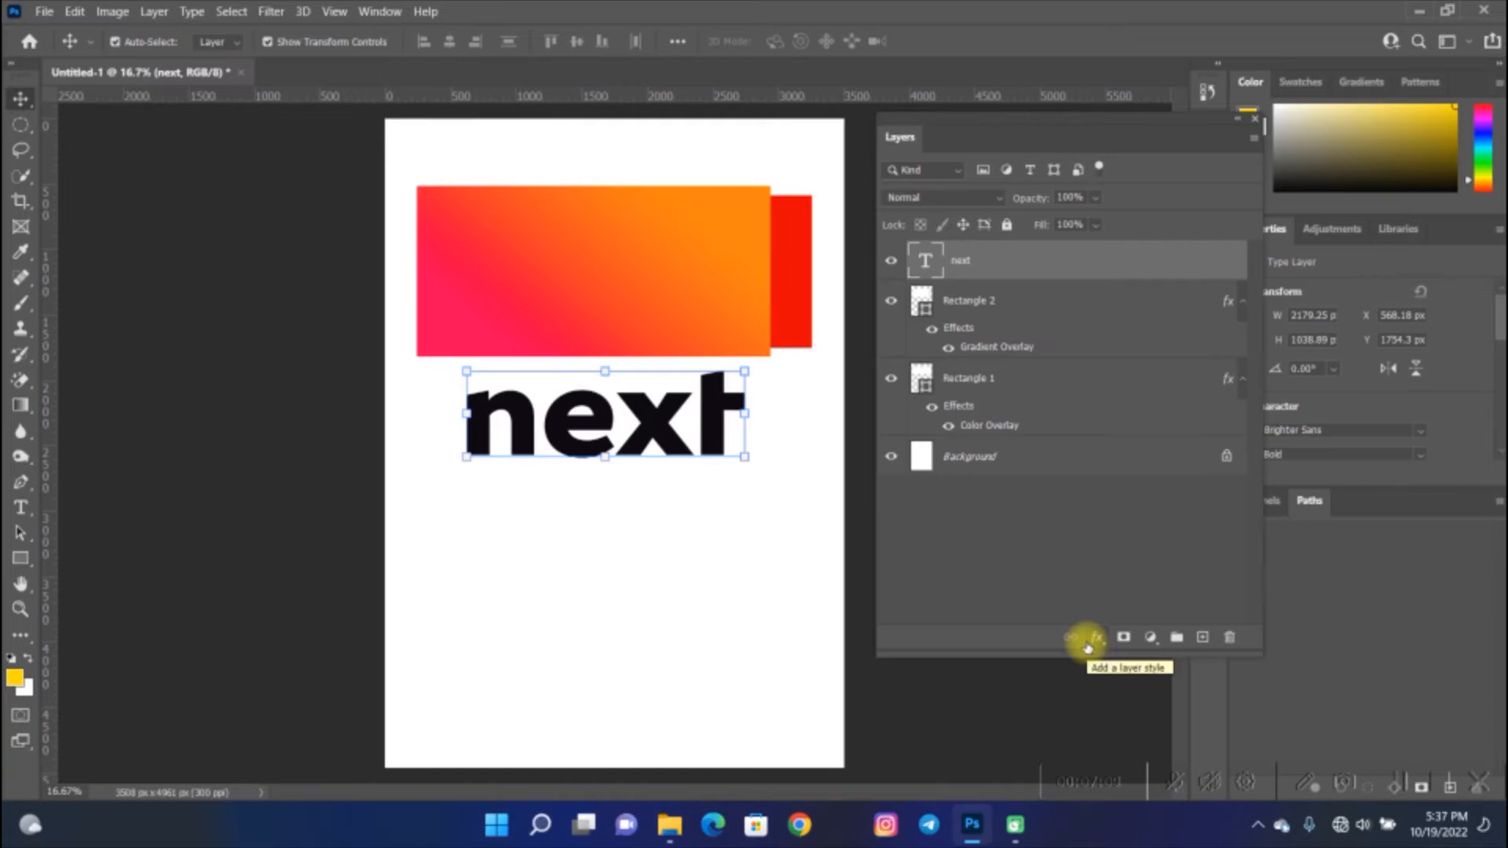
- Apply a red Color Overlay to the next text layer
left_click(1092, 640)
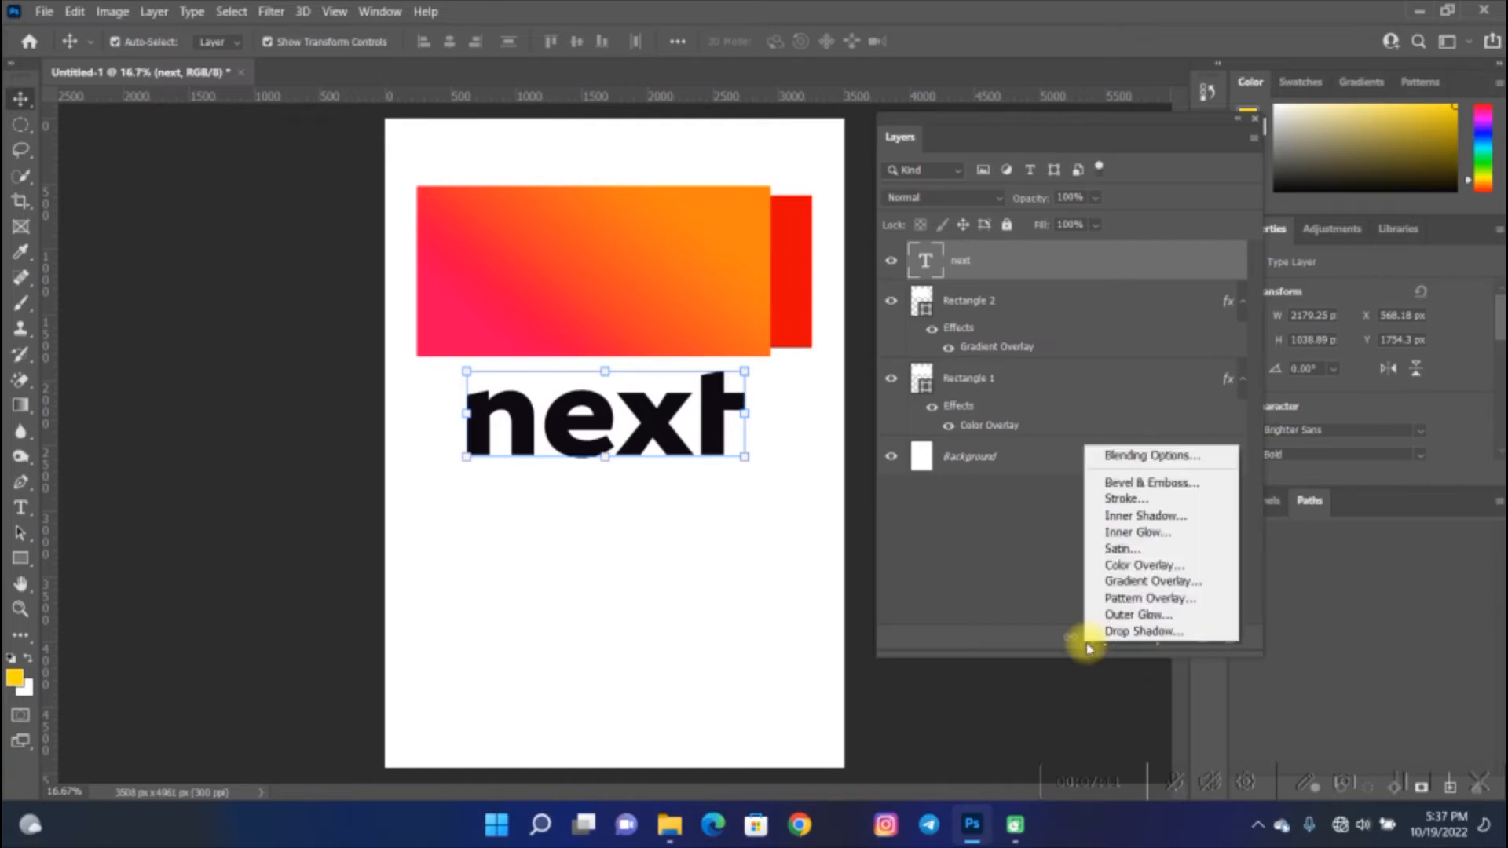
left_click(1135, 567)
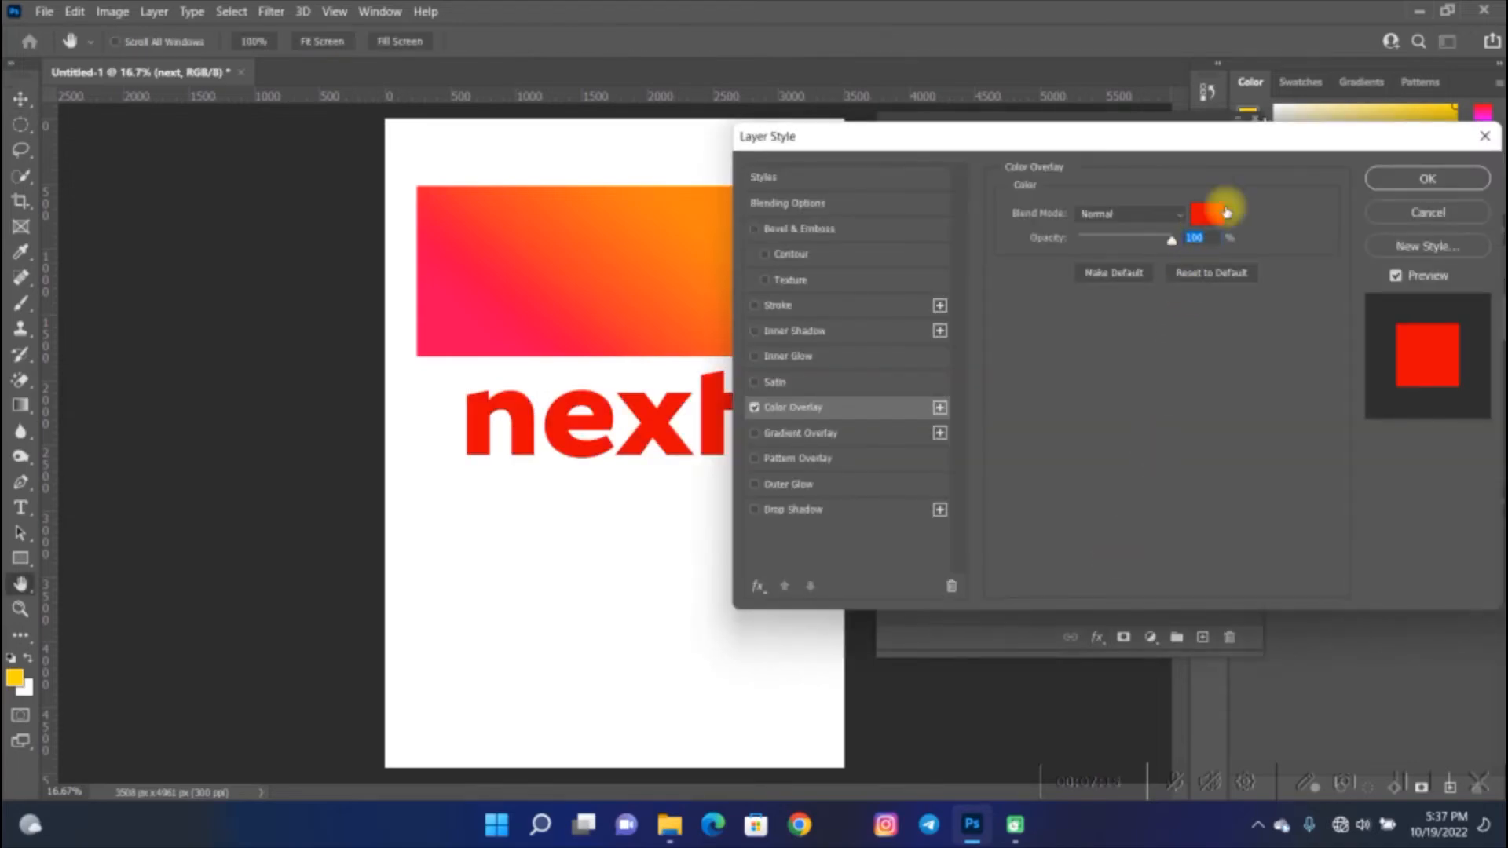
left_click(1391, 179)
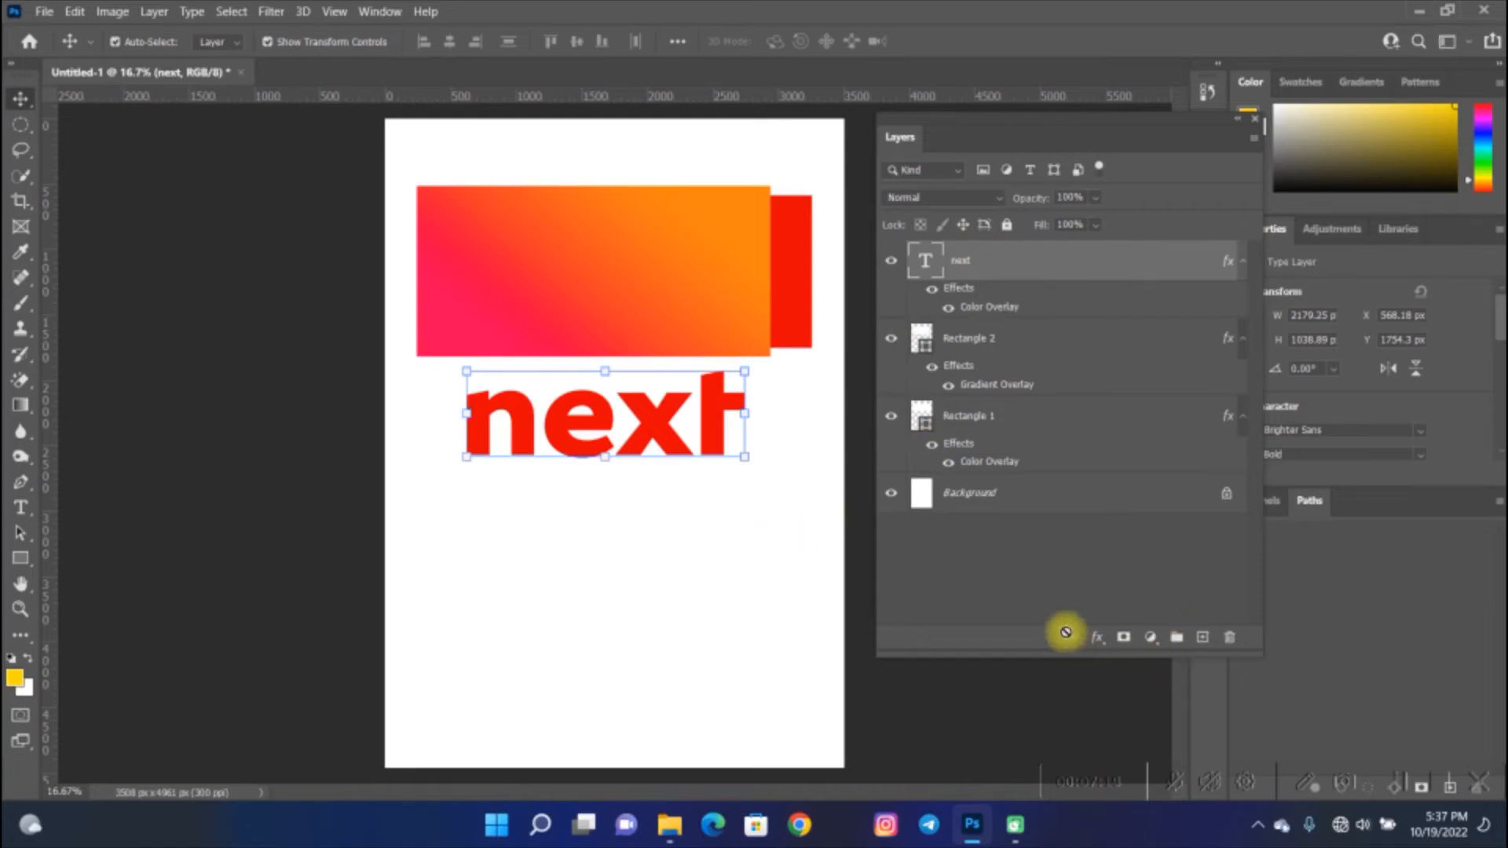
- Add the pink-to-orange Gradient Overlay to the text, turn off its Color Overlay, and confirm
left_click(1100, 635)
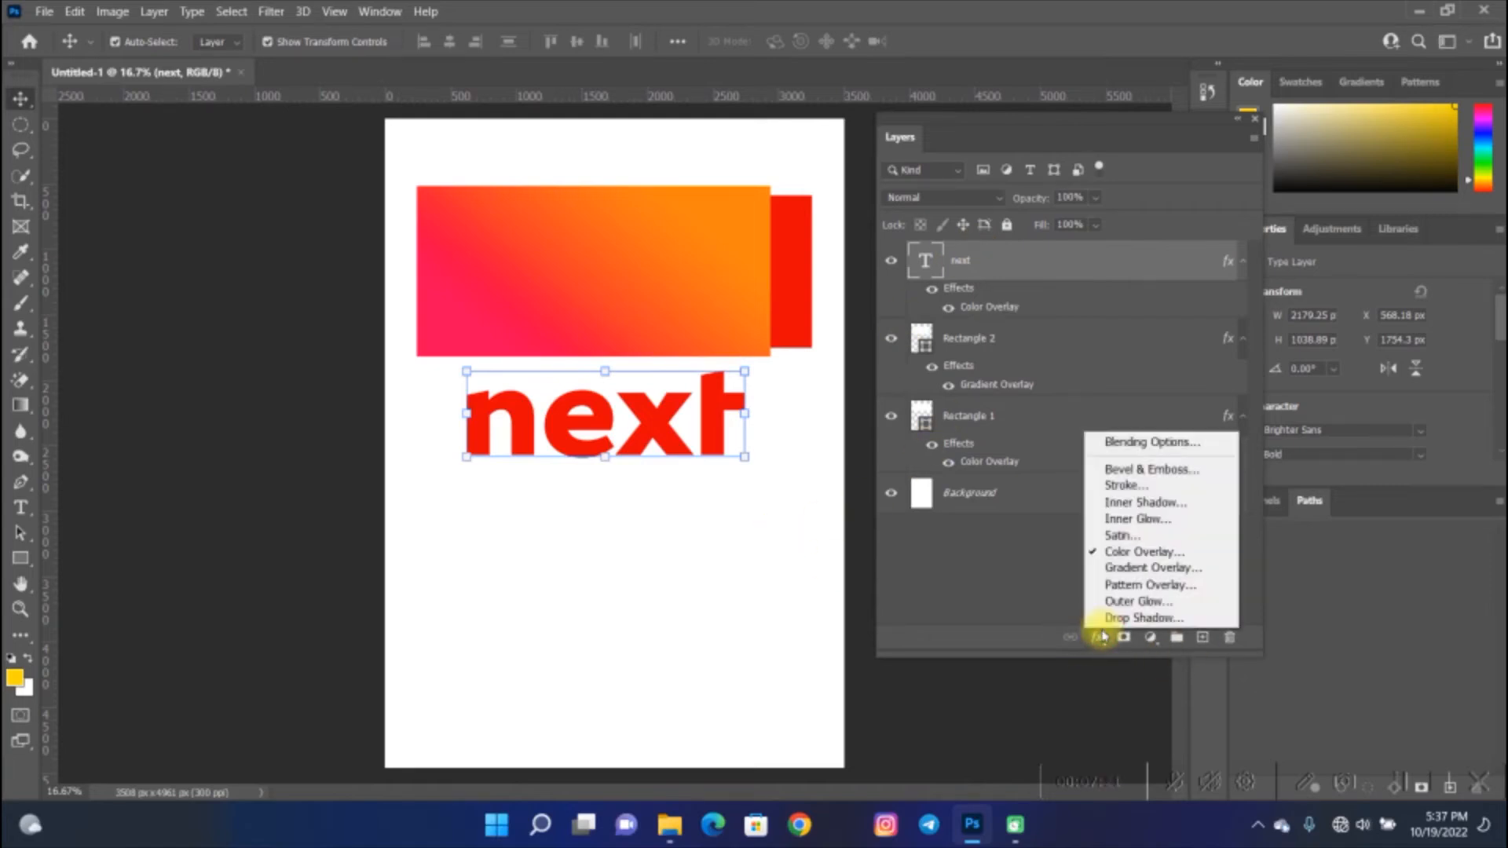
left_click(1143, 568)
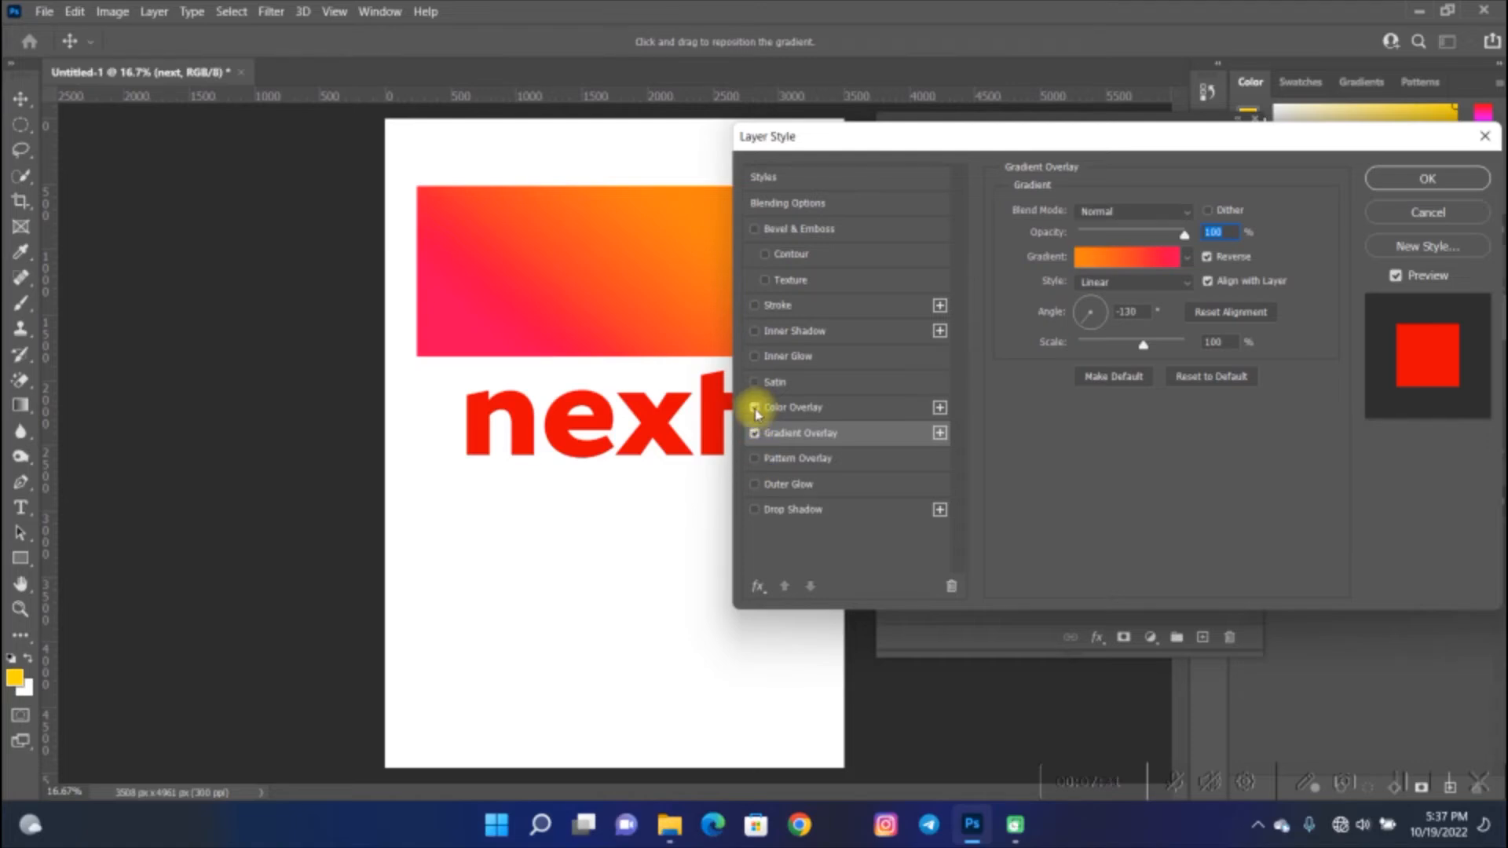
left_click(755, 408)
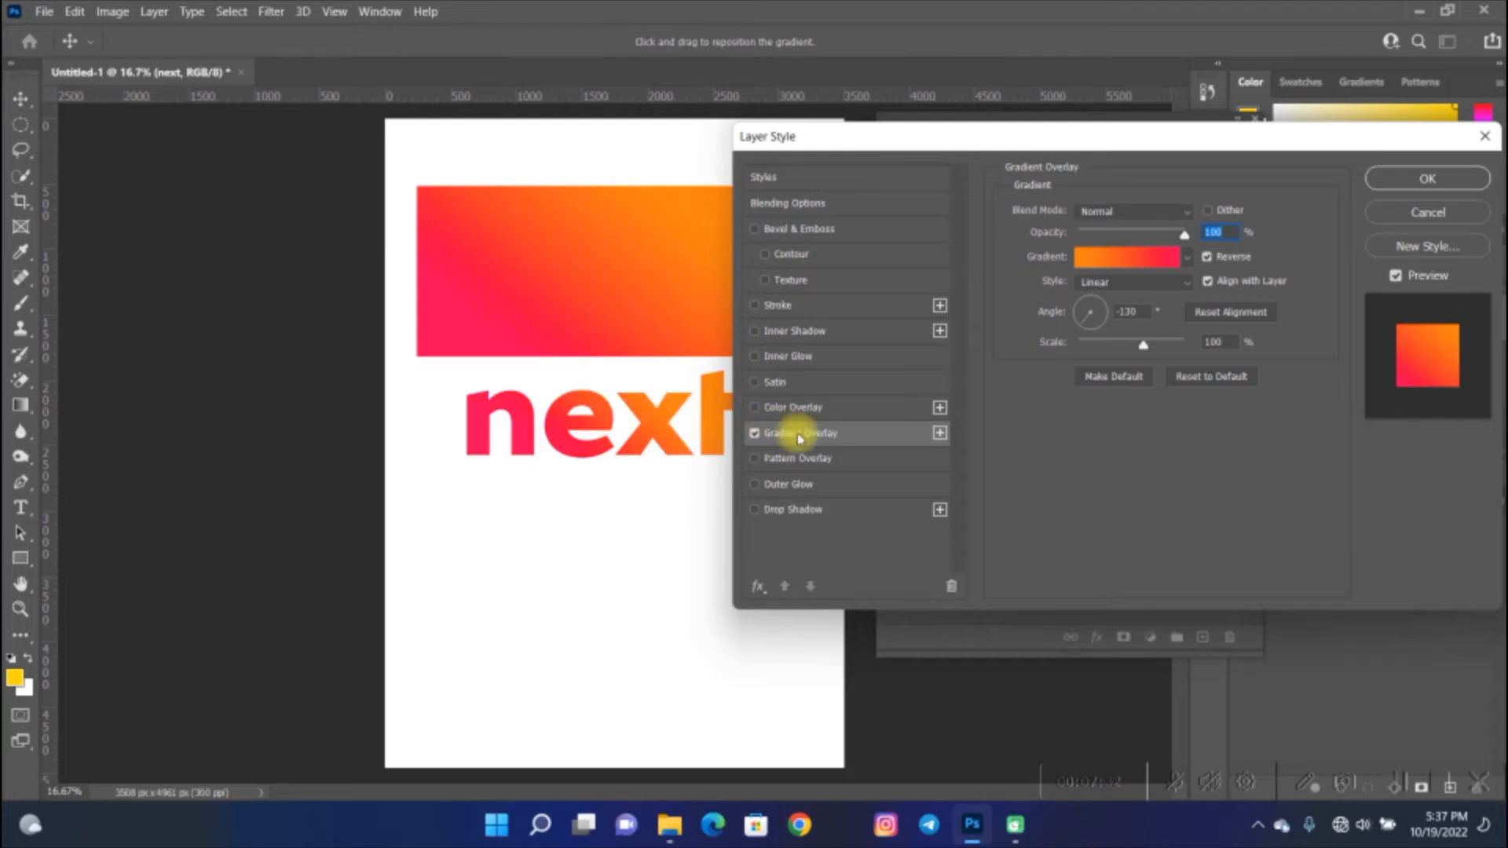
left_click(1425, 181)
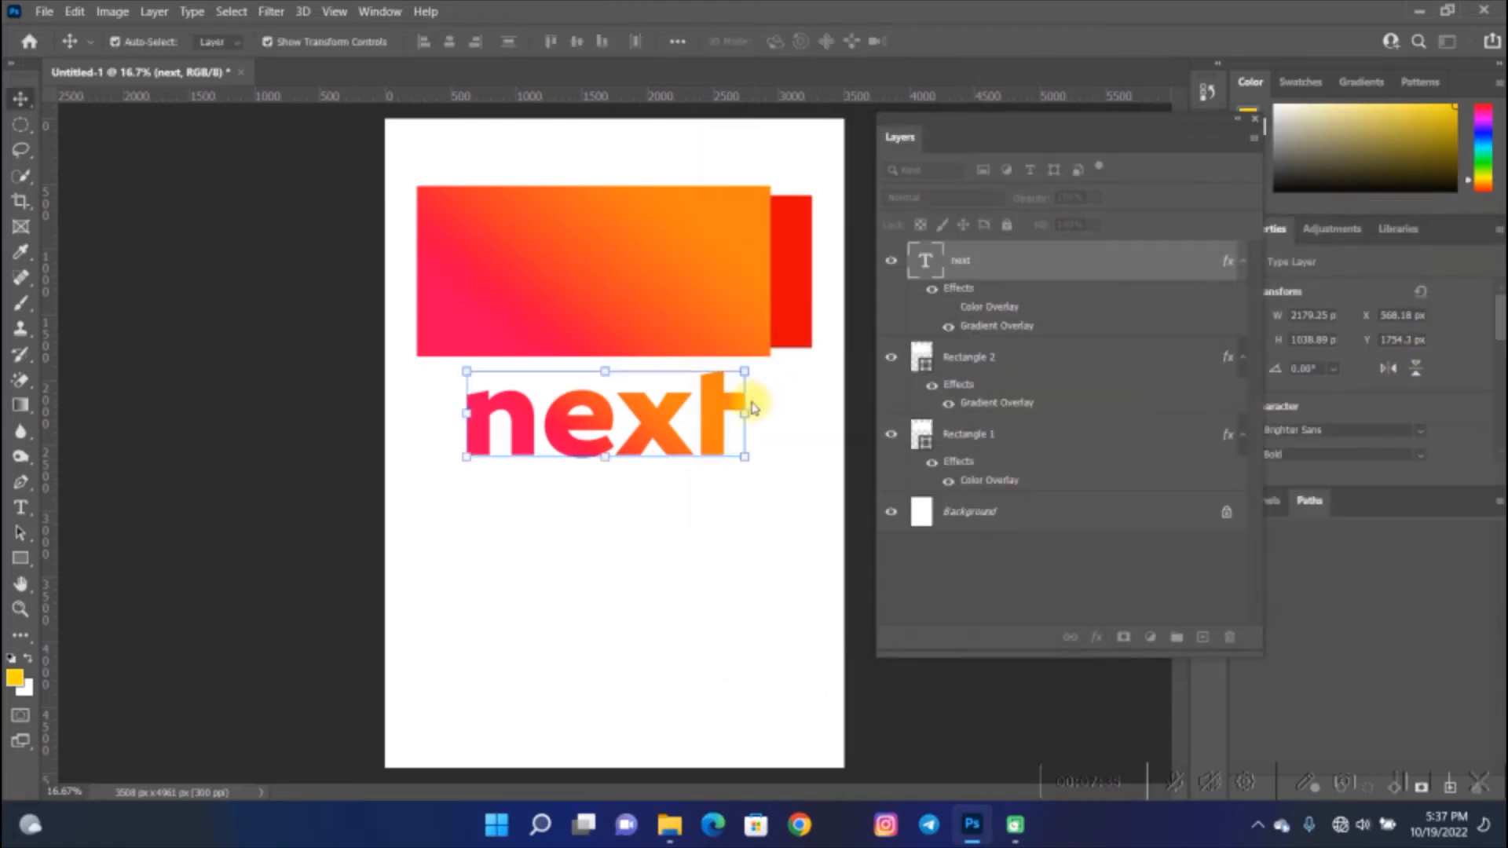
- Add a text layer reading necx below the next text and commit it with the Move tool
left_click(754, 538)
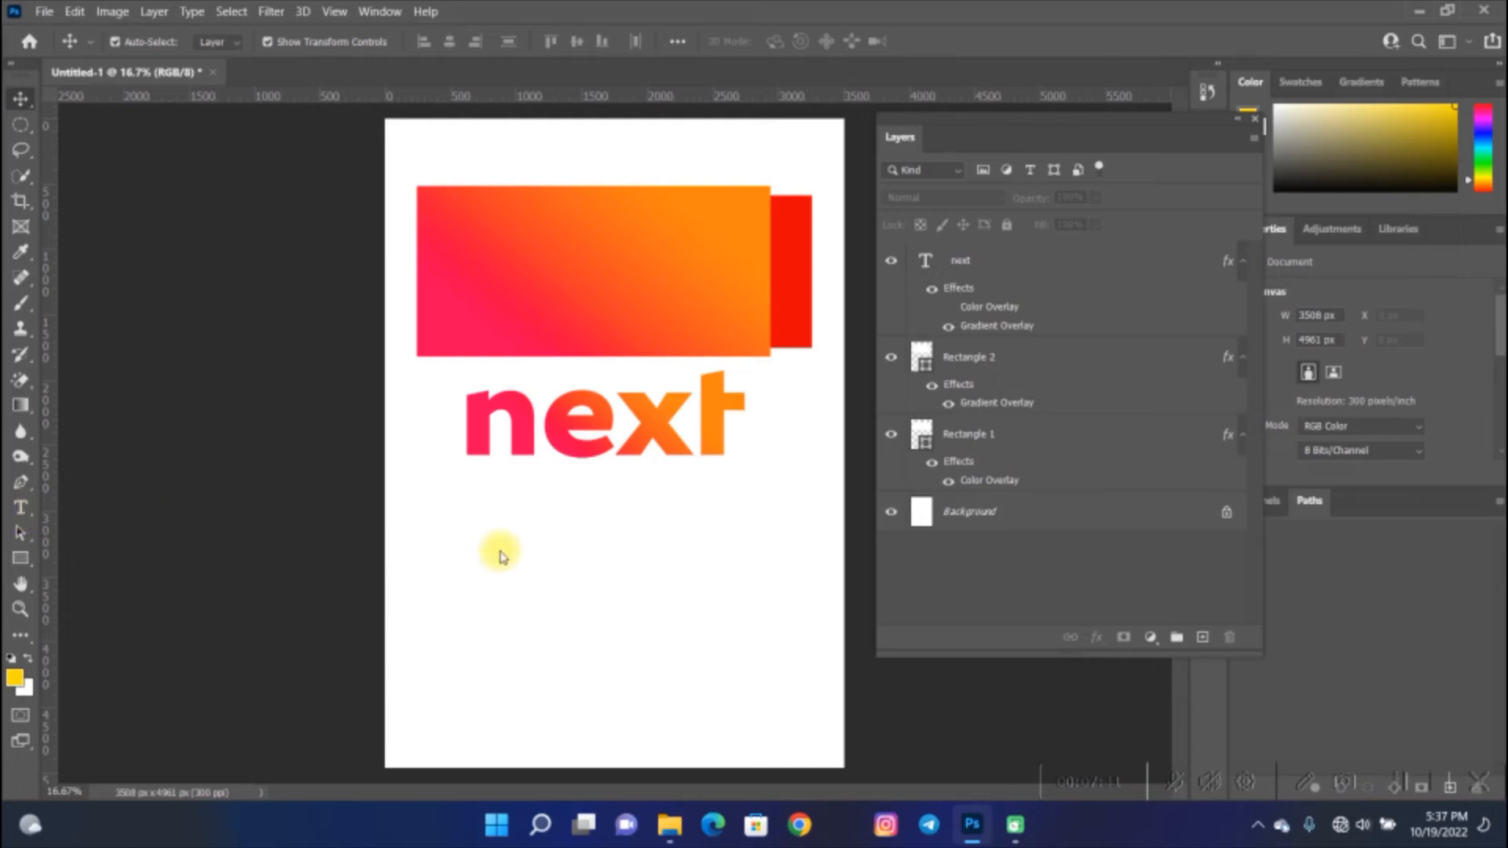
left_click(20, 509)
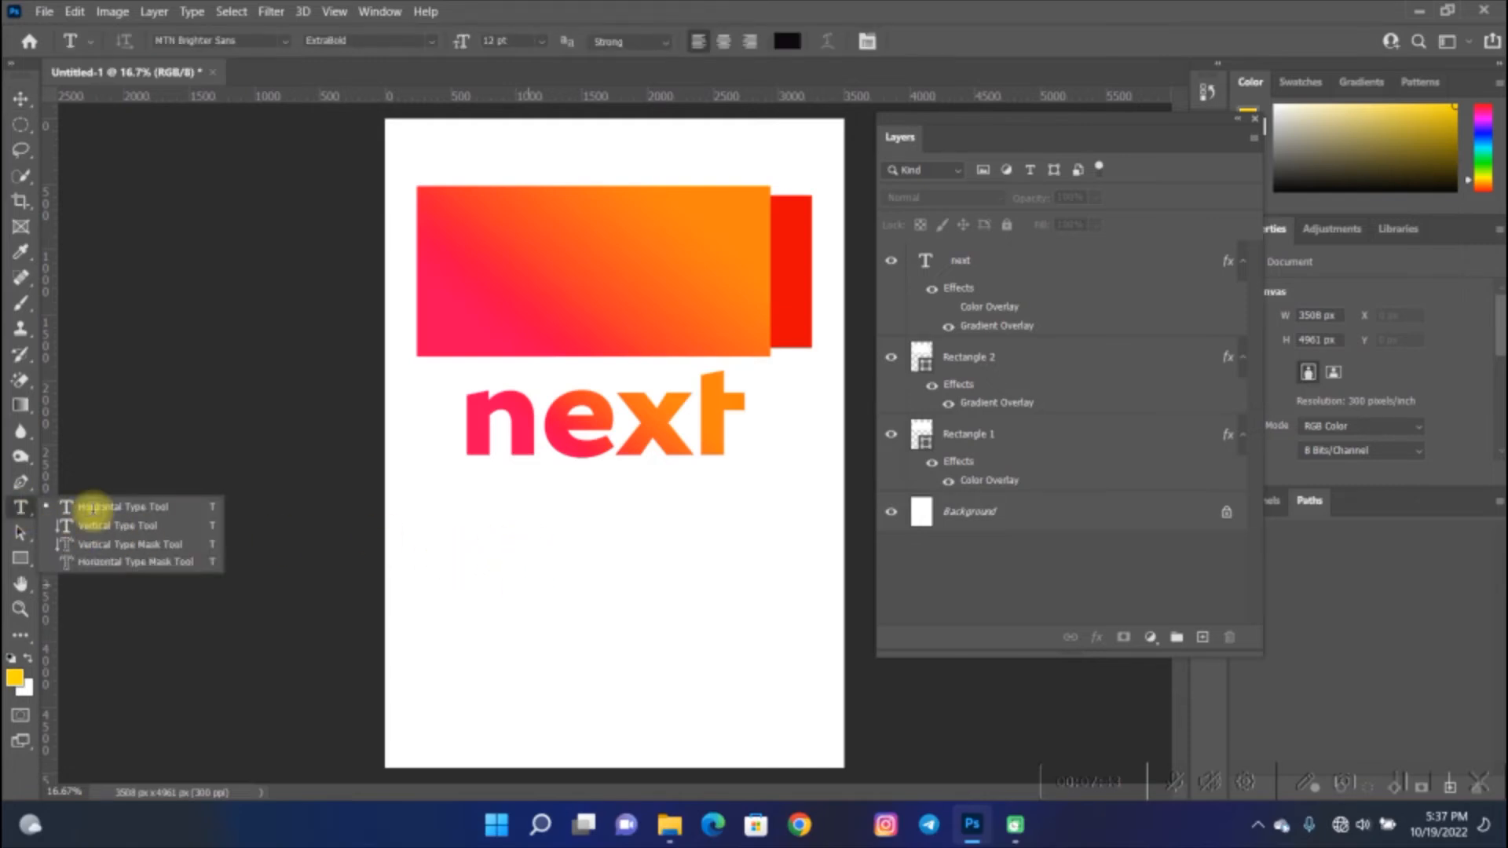
left_click(475, 675)
left_click(475, 674)
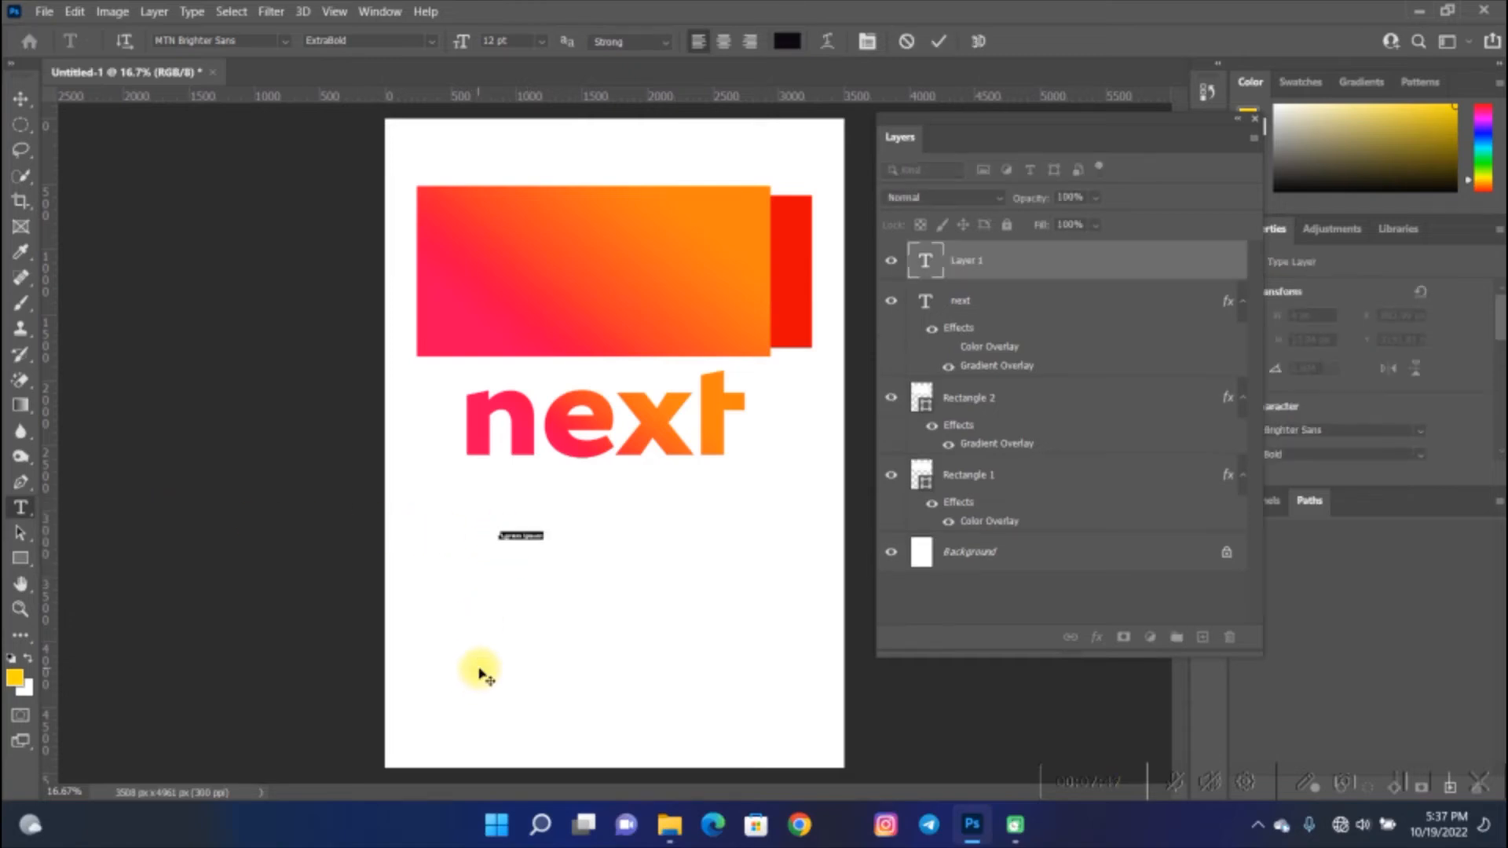
key("BackSpace")
type("n")
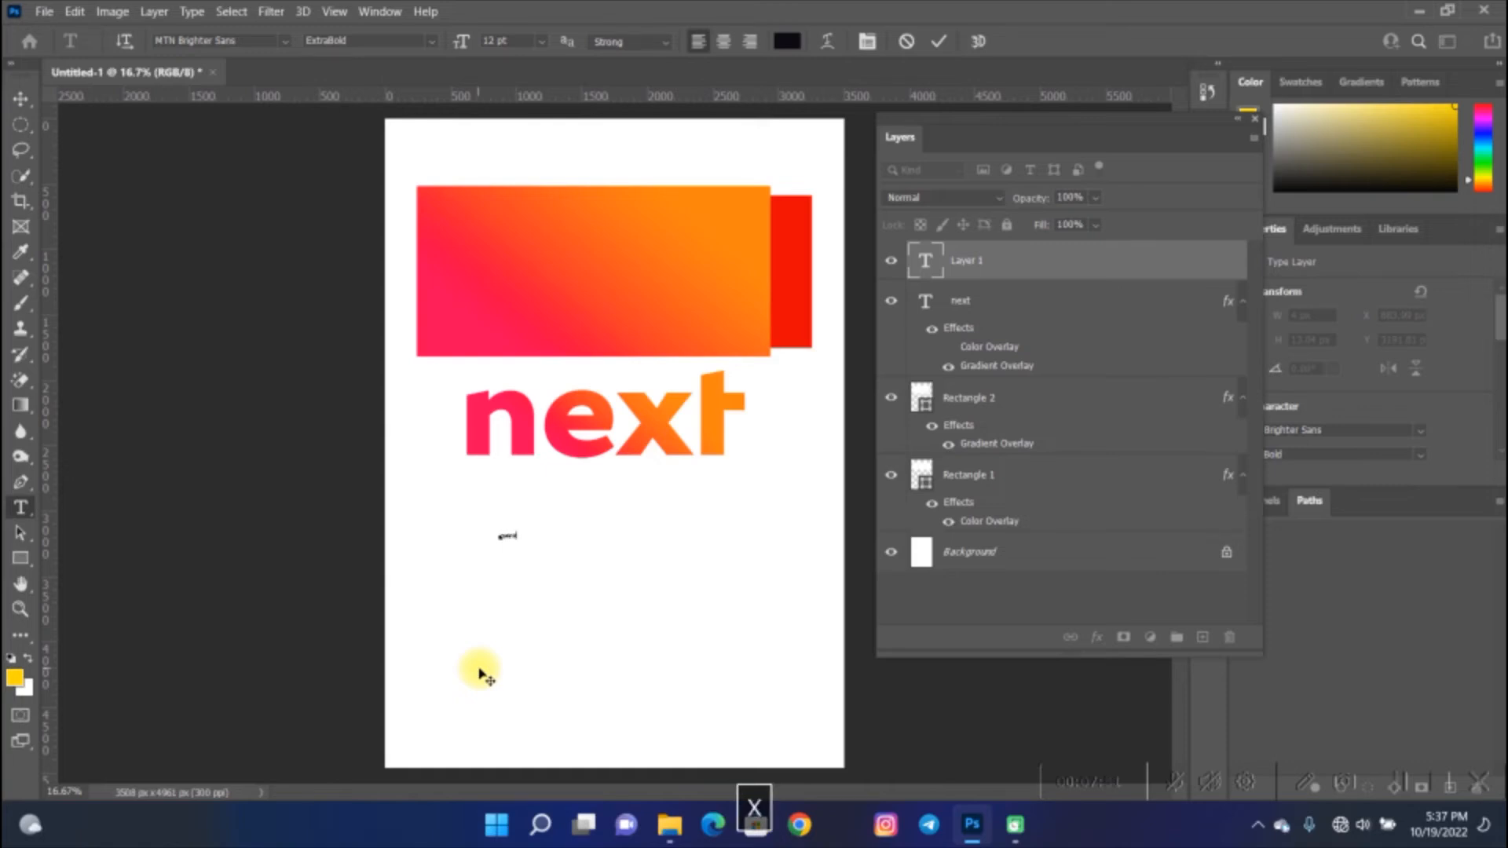
left_click(21, 106)
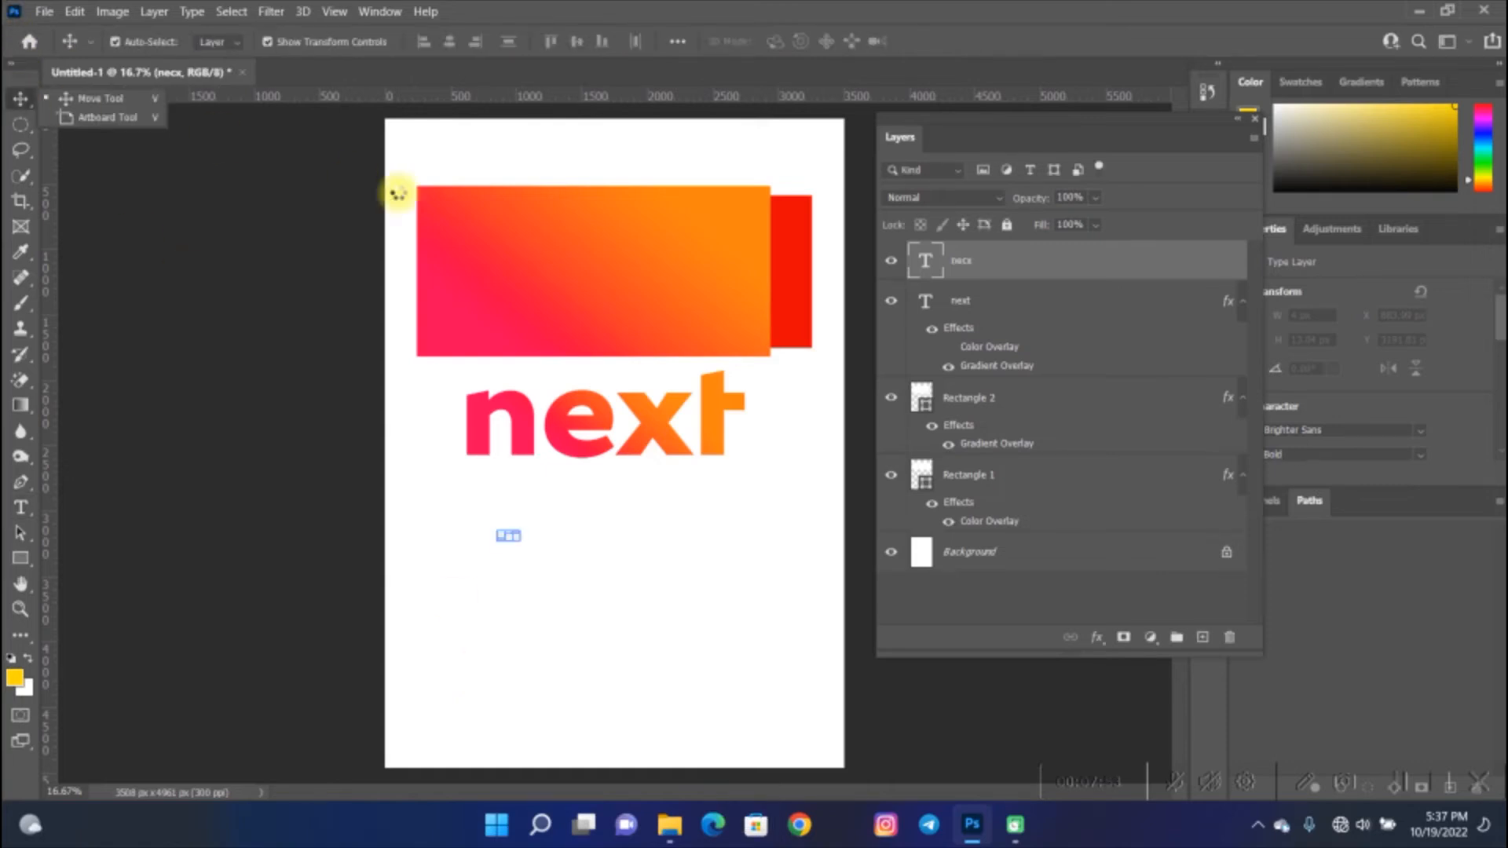
left_click(116, 108)
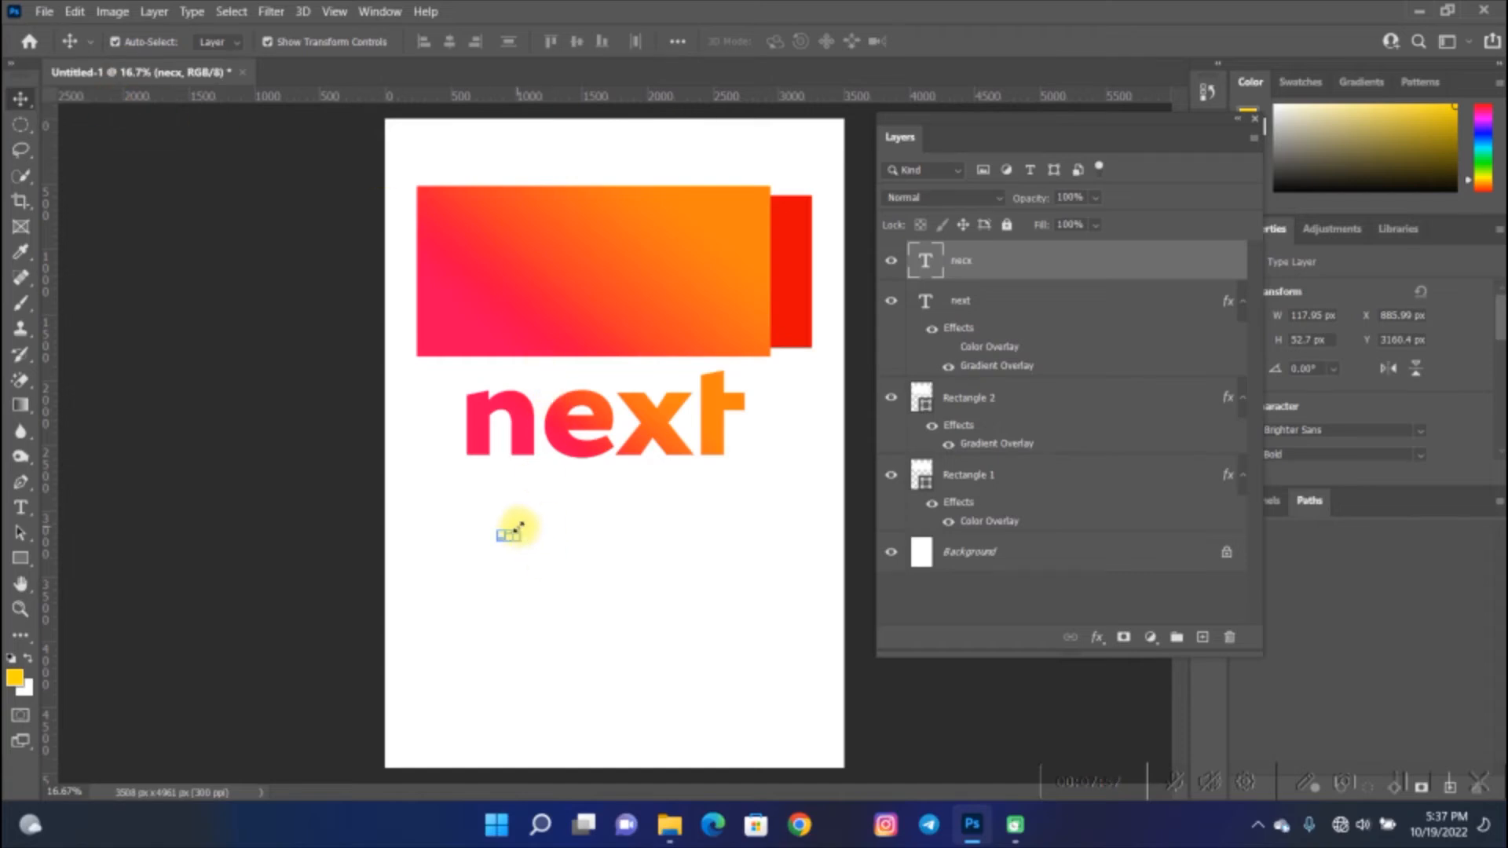
- Scale the necx text up to about 1588 × 710 px and commit the transform
key("ctrl+t")
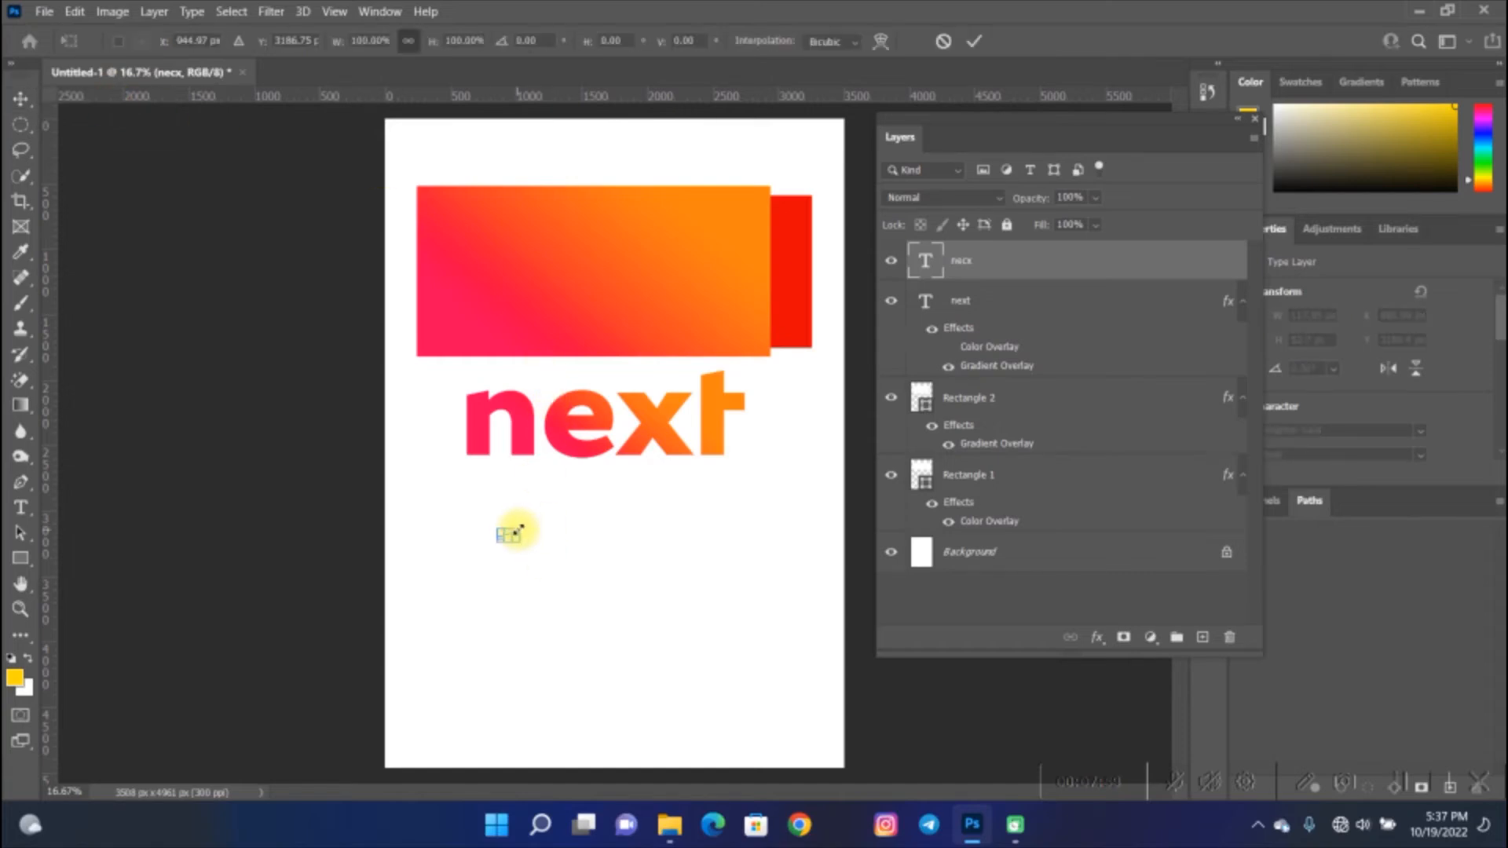
left_click_drag(529, 522, 700, 420)
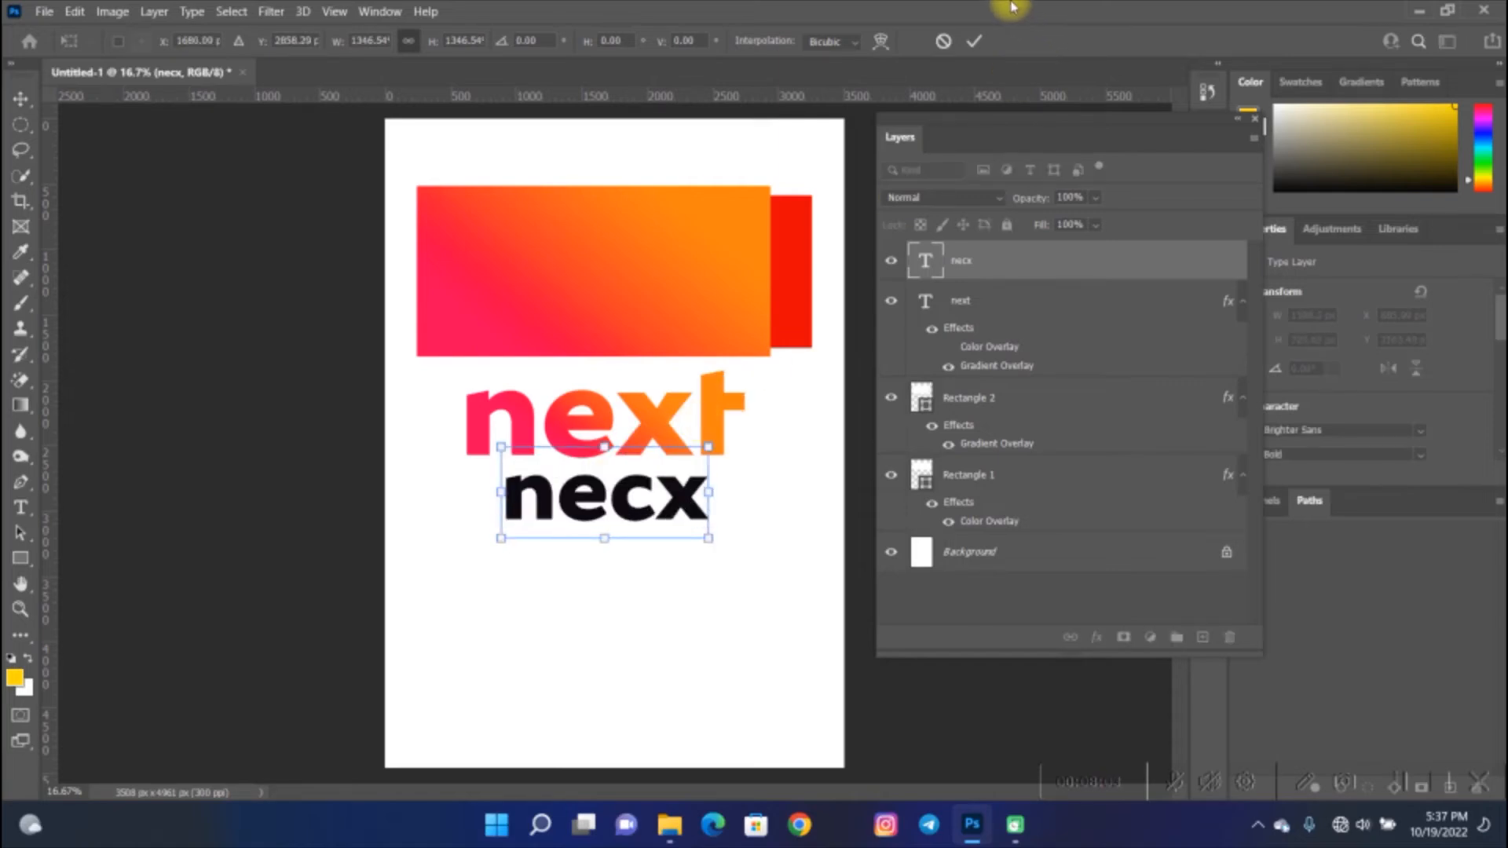
left_click(980, 41)
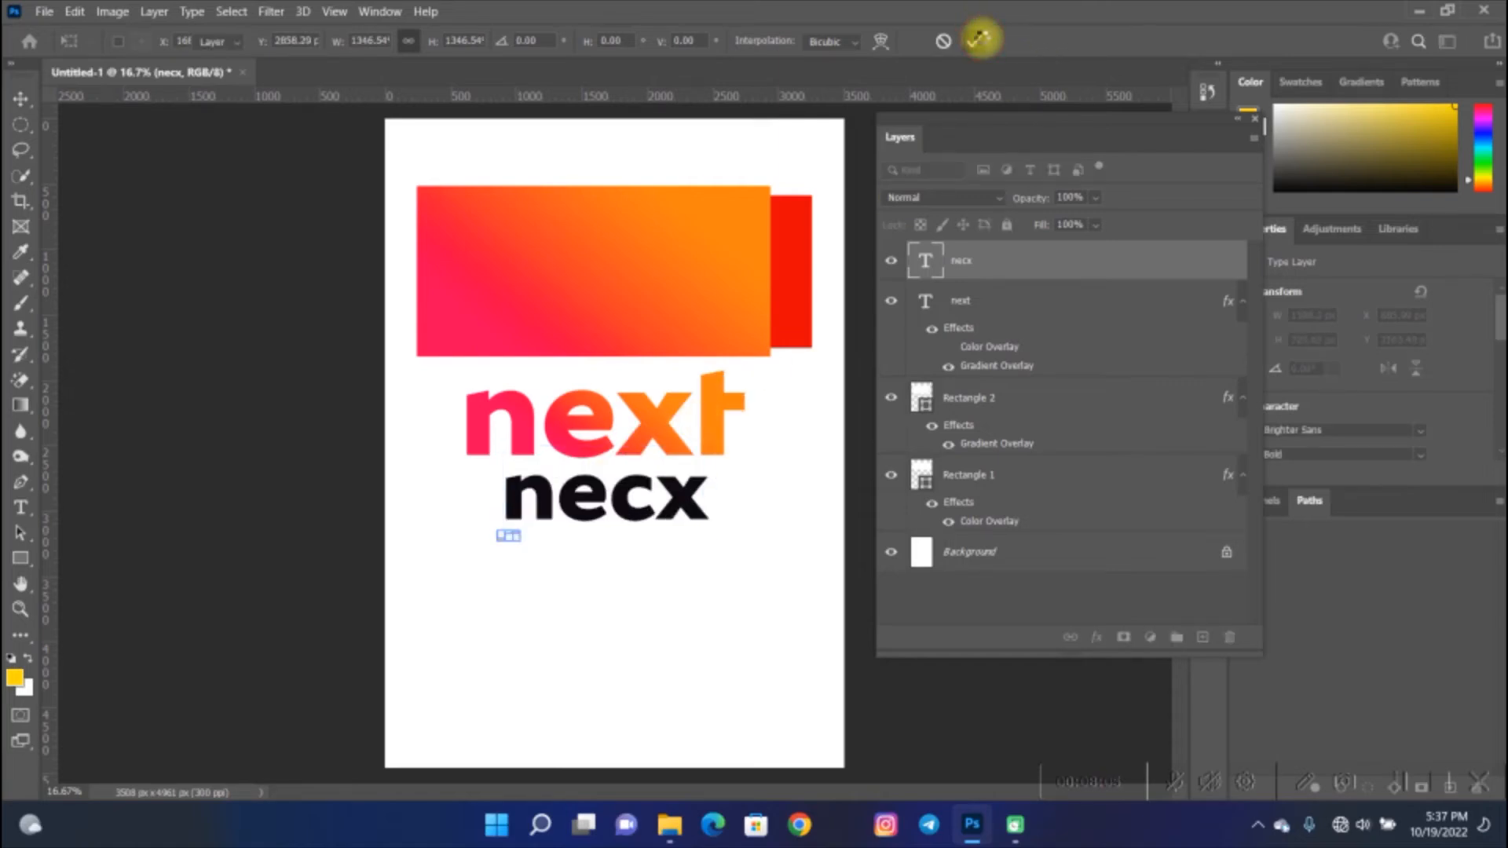
left_click(1102, 643)
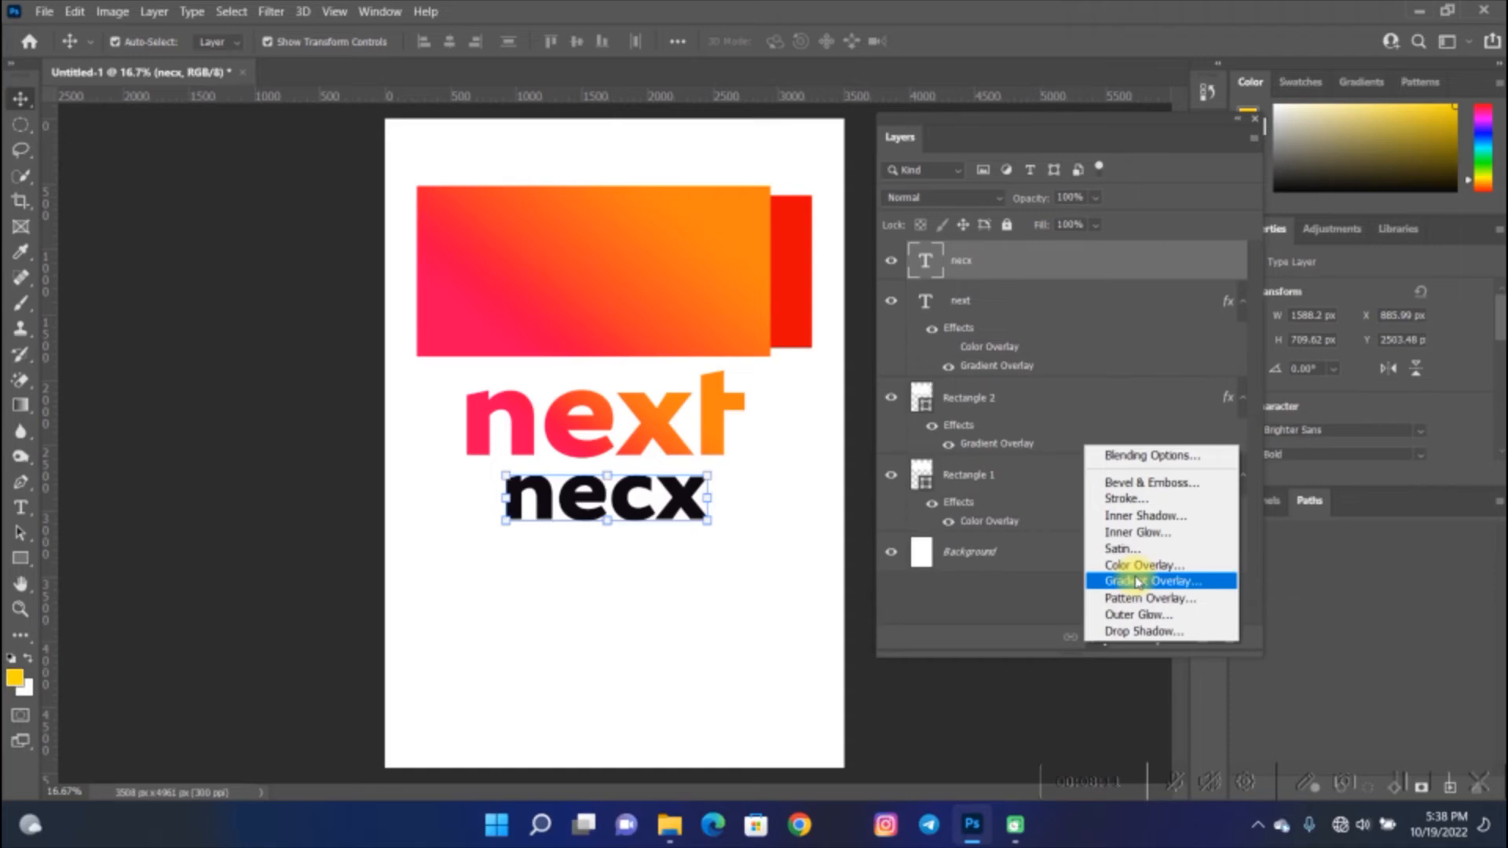
left_click(1404, 787)
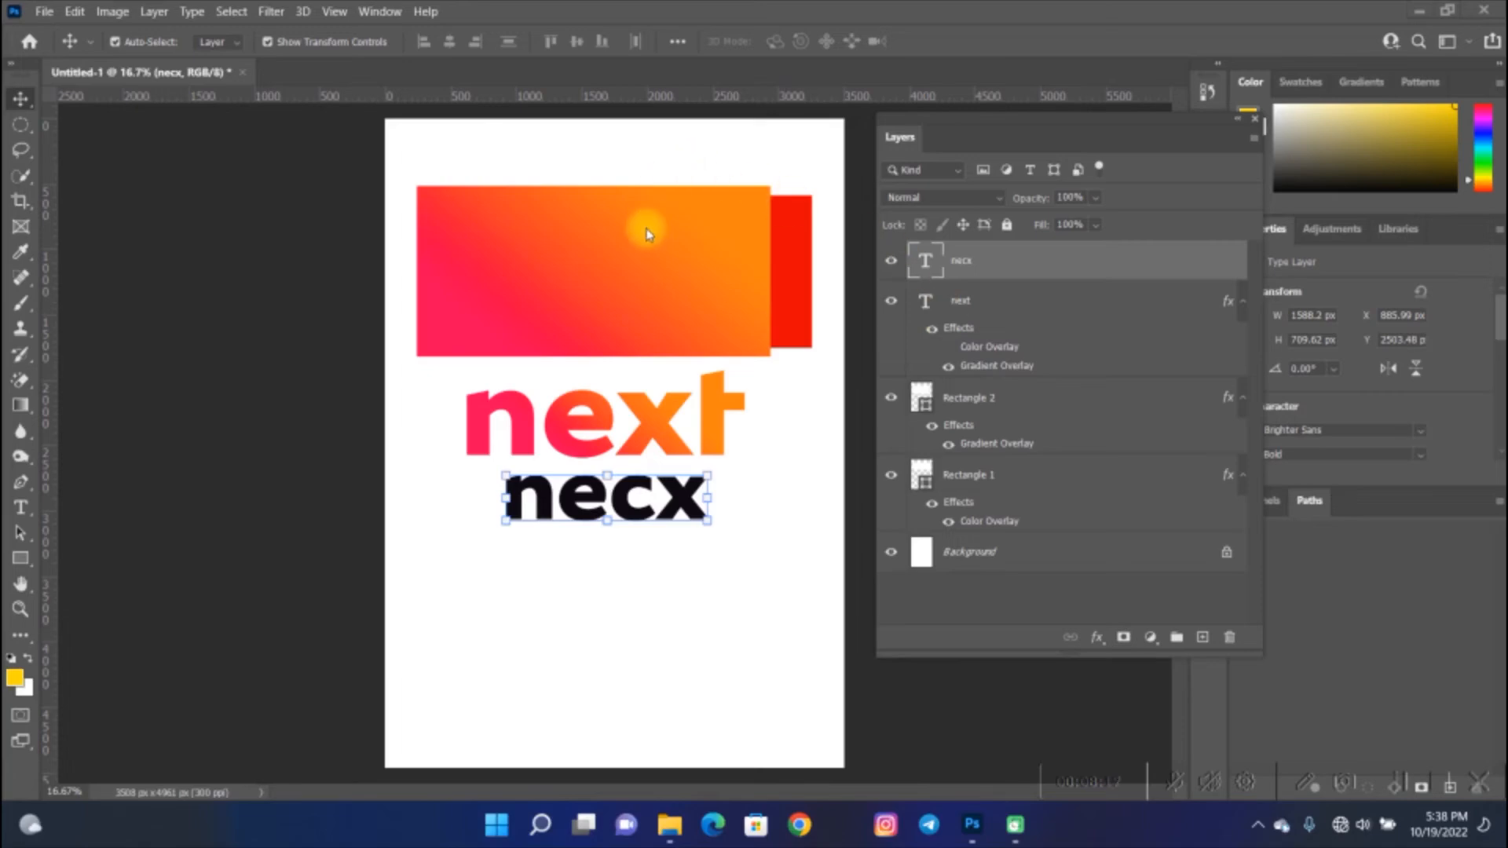
- Enlarge Rectangle 2 proportionally to about 6525 × 3153 px so it covers the poster's upper area, and commit
key("space")
left_click(648, 273)
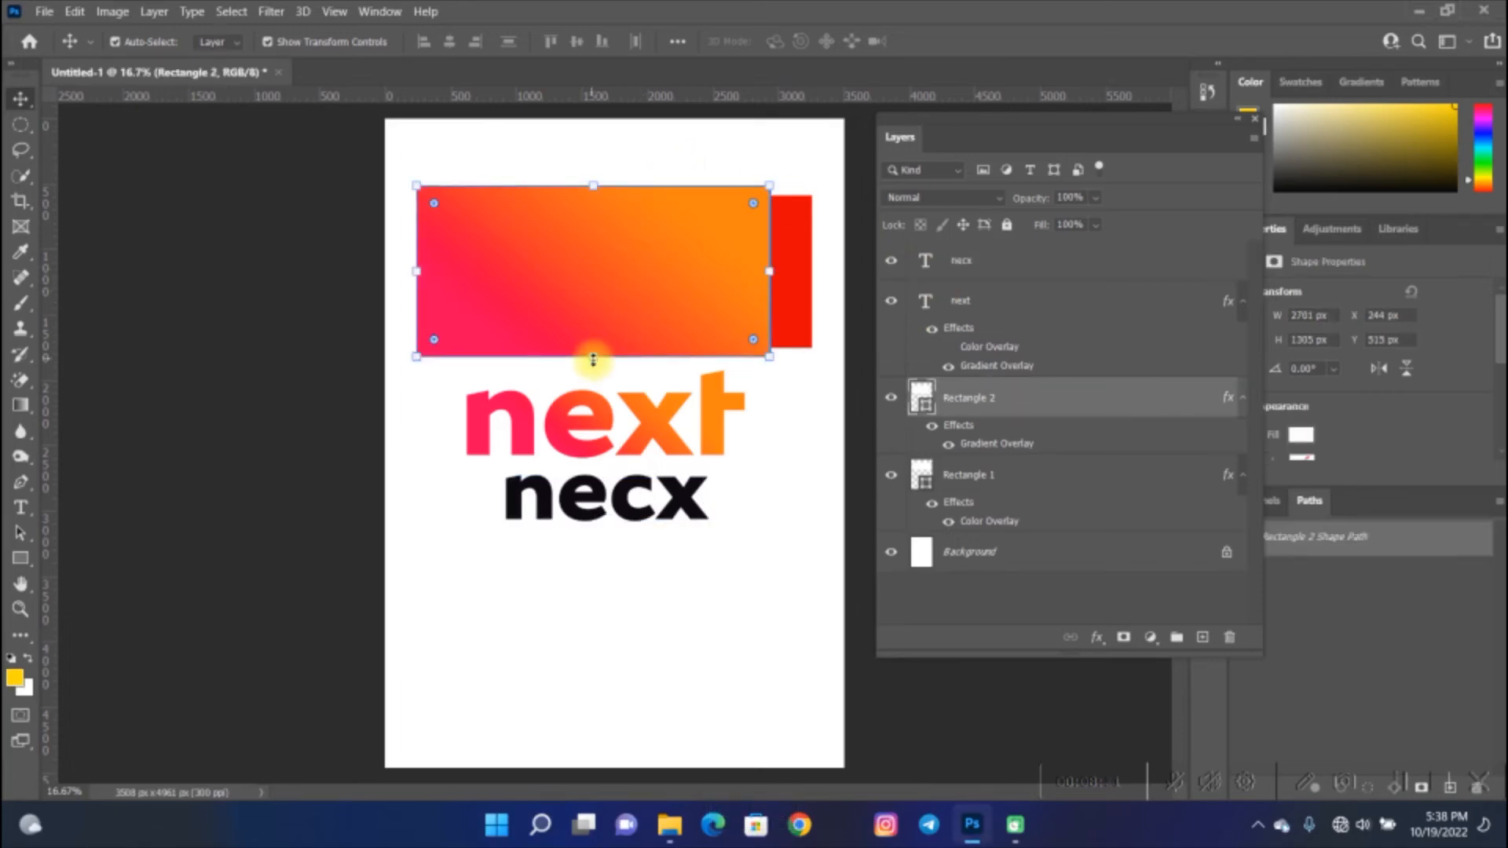
left_click_drag(593, 359, 616, 599)
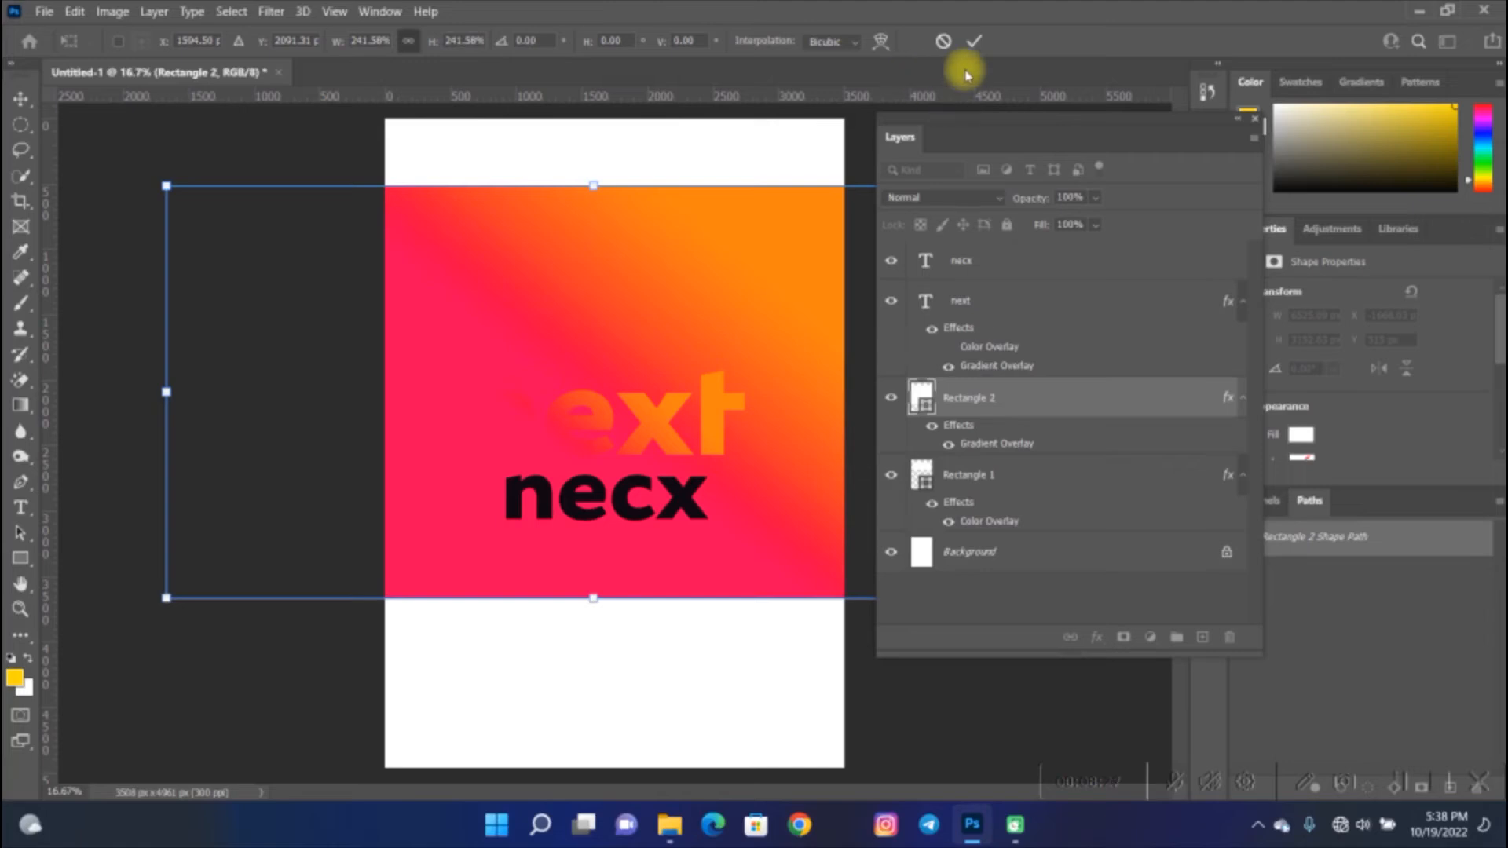
left_click(974, 41)
- Bring Rectangle 2 to the top of the layer stack and nudge it slightly downward on the canvas
left_click_drag(969, 404, 985, 236)
left_click_drag(978, 390, 978, 250)
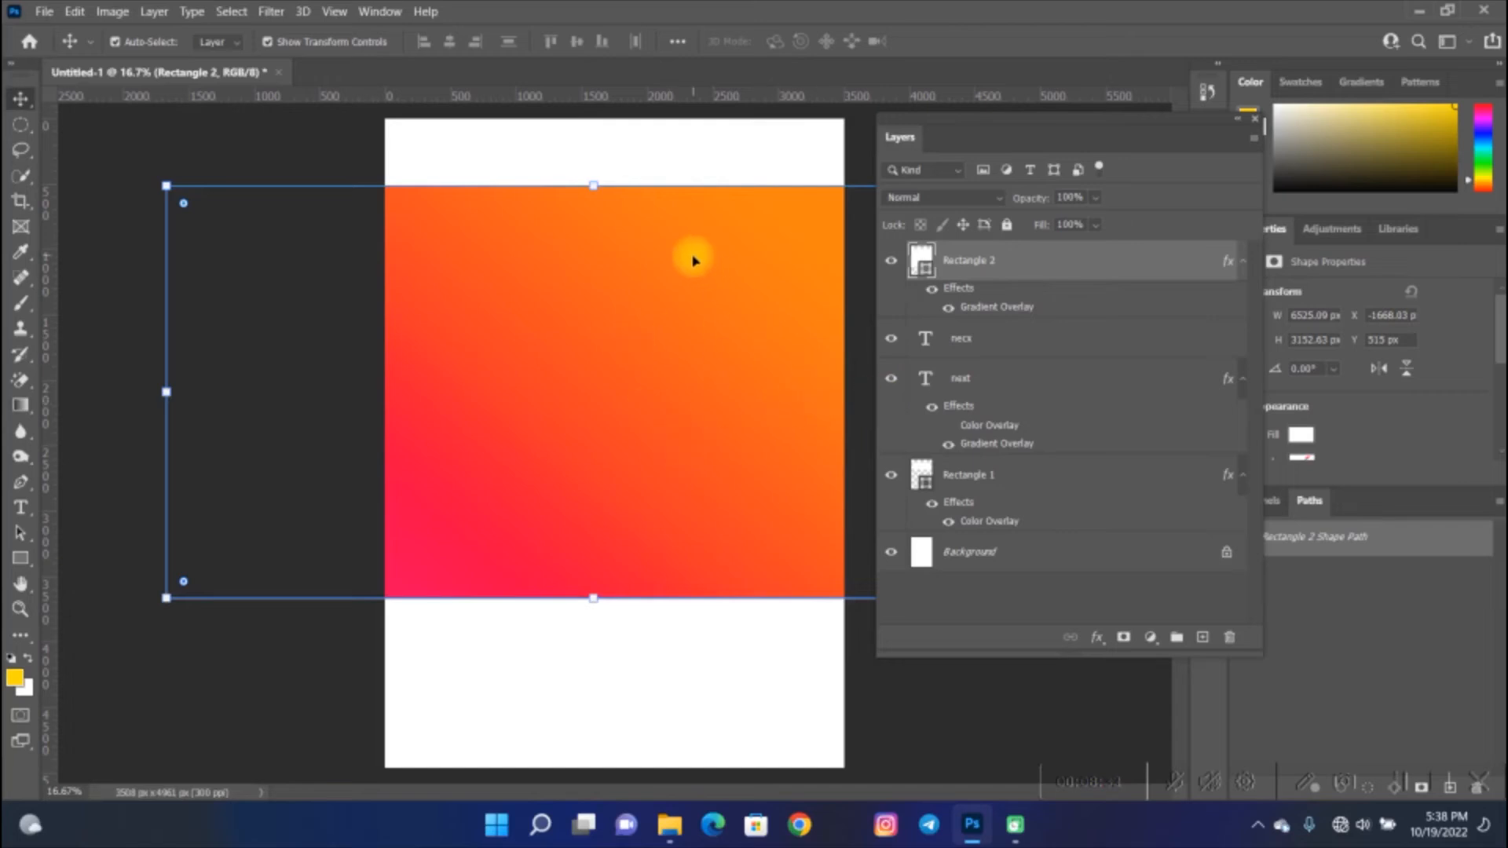
mouse_move(691, 256)
left_mouse_down()
mouse_move(693, 310)
mouse_move(692, 269)
left_mouse_up()
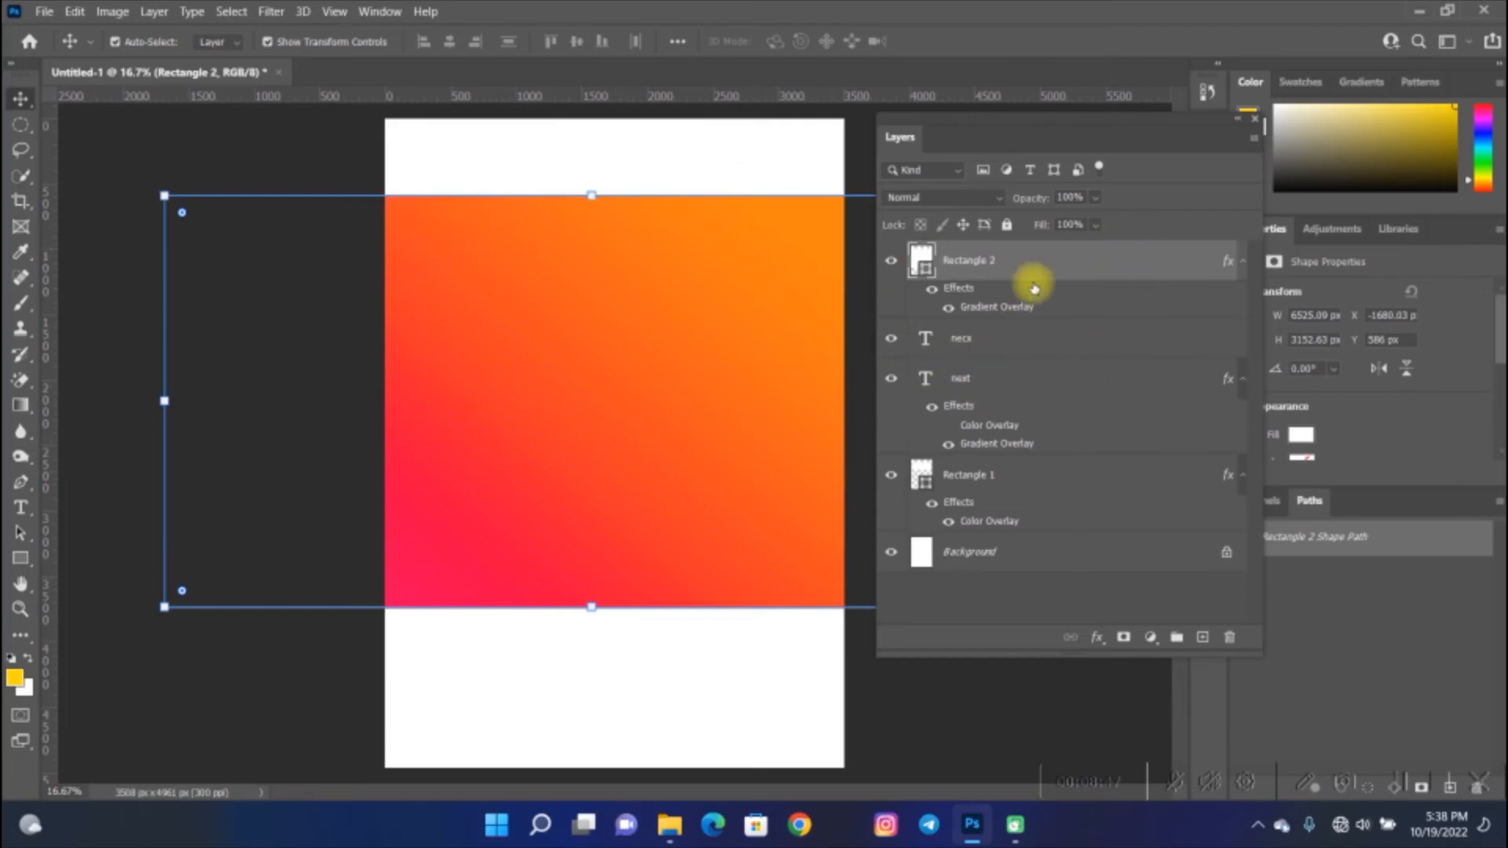
- Move Rectangle 2 down the layer stack below Rectangle 1, just above the Background, then deselect
left_click_drag(1041, 274, 1034, 369)
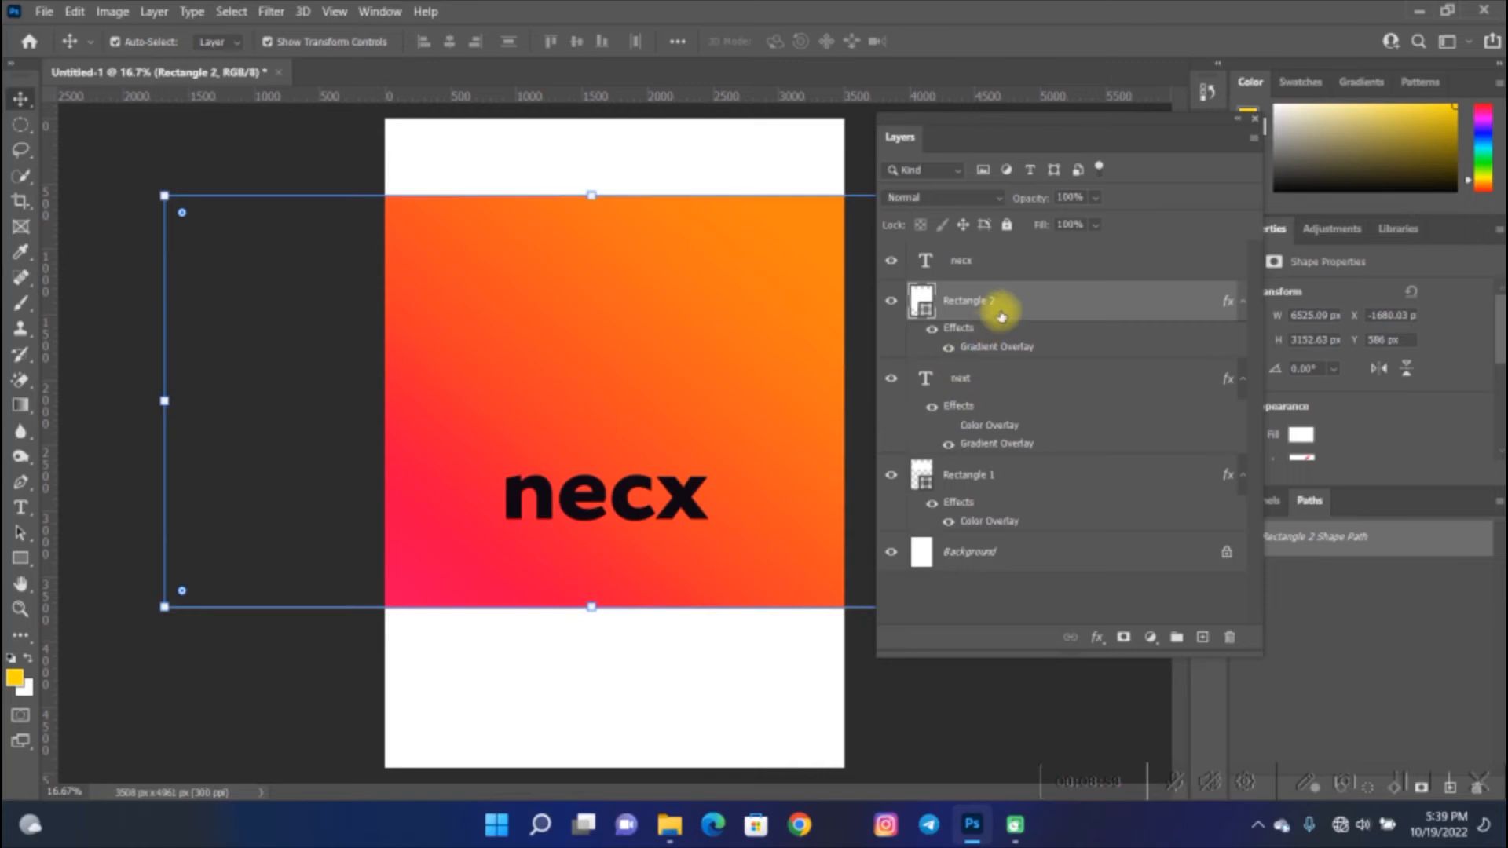
left_click_drag(1002, 314, 1001, 333)
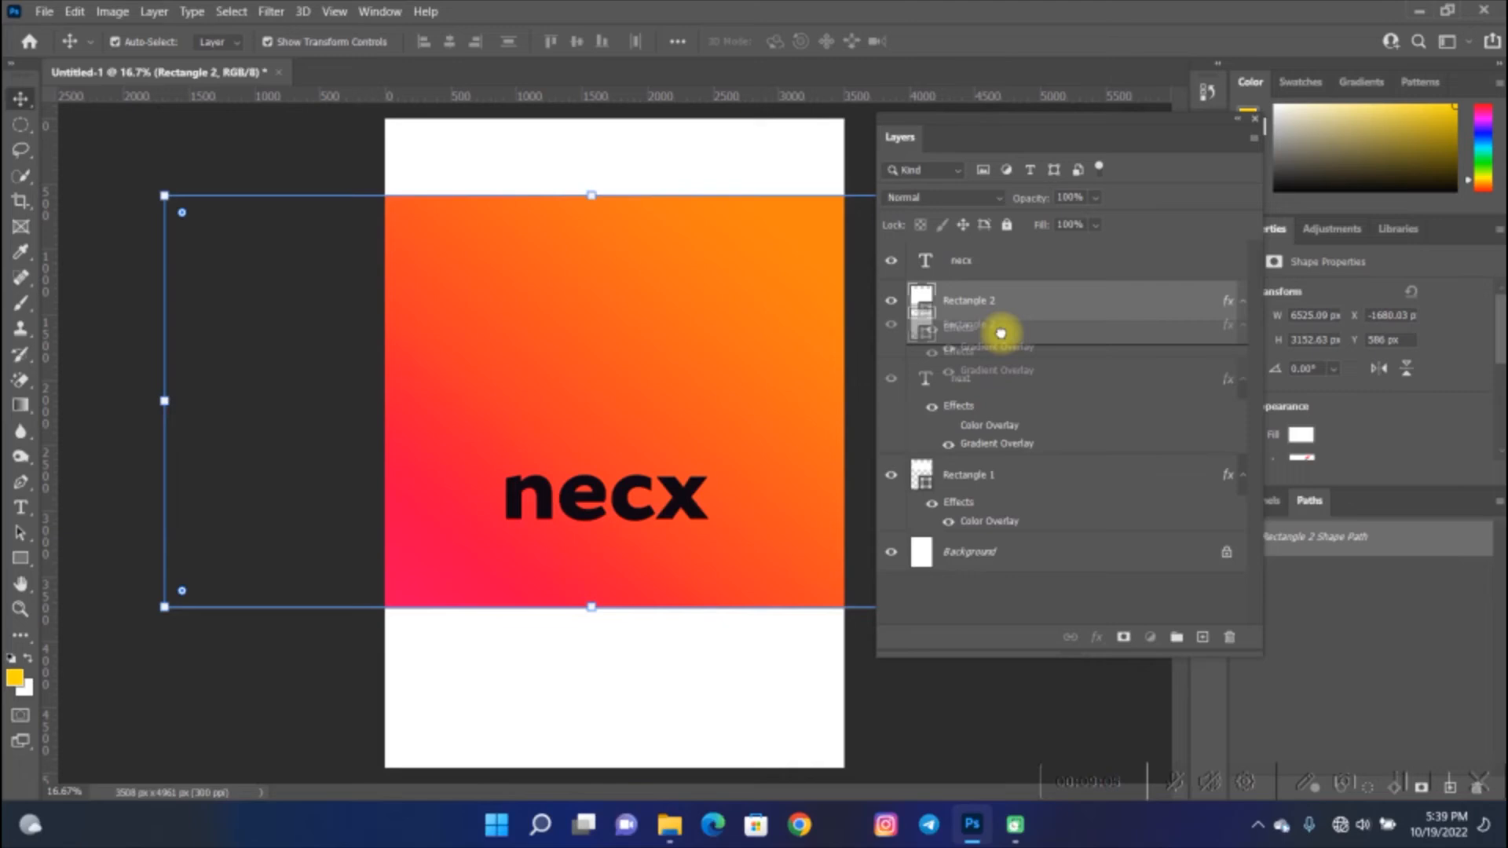
left_click_drag(1000, 333, 1014, 459)
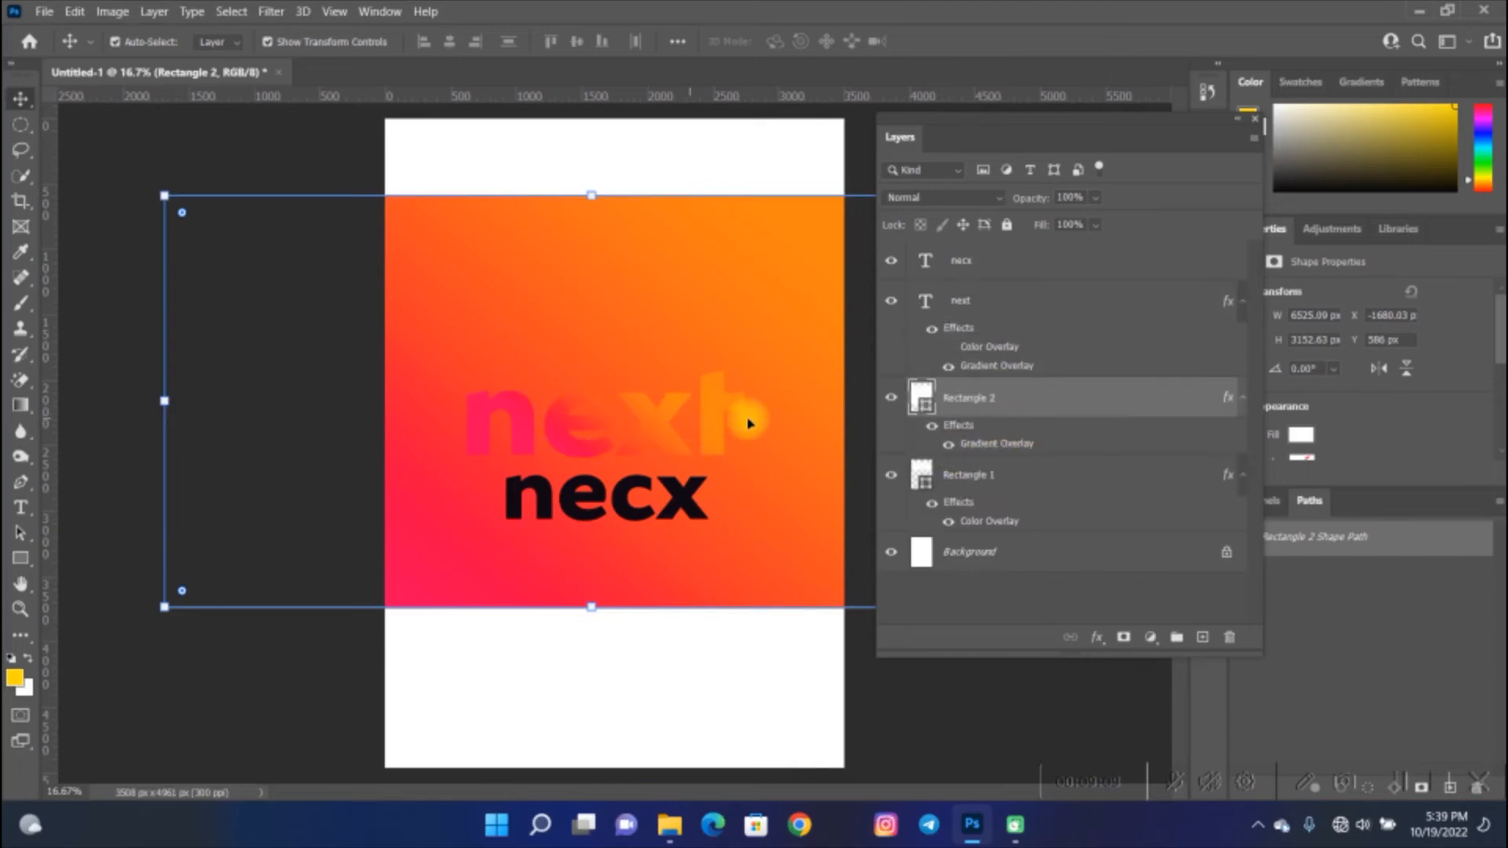
left_click_drag(1001, 402, 1012, 534)
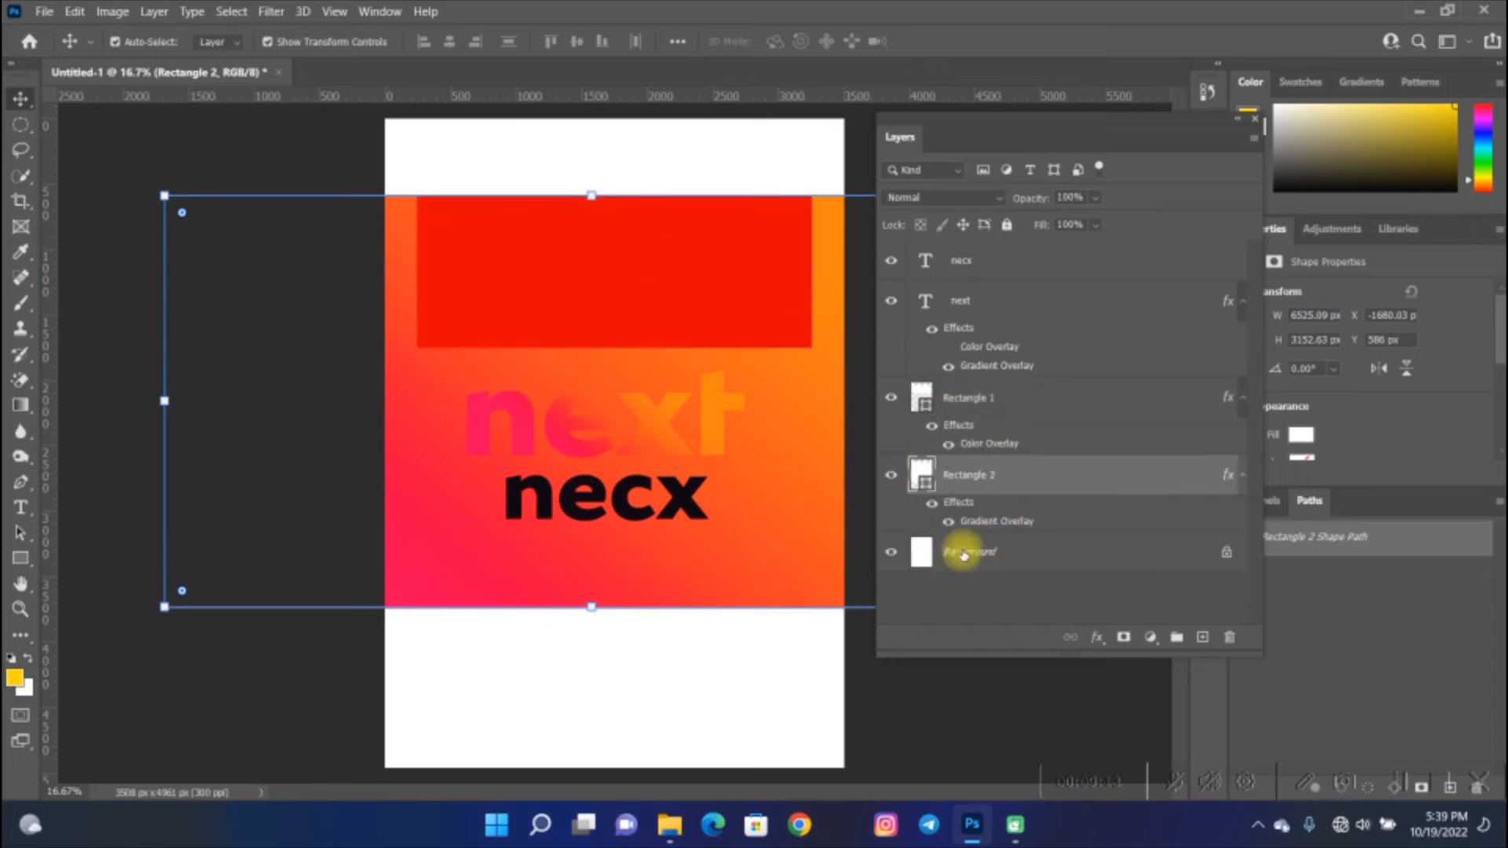
left_click(999, 599)
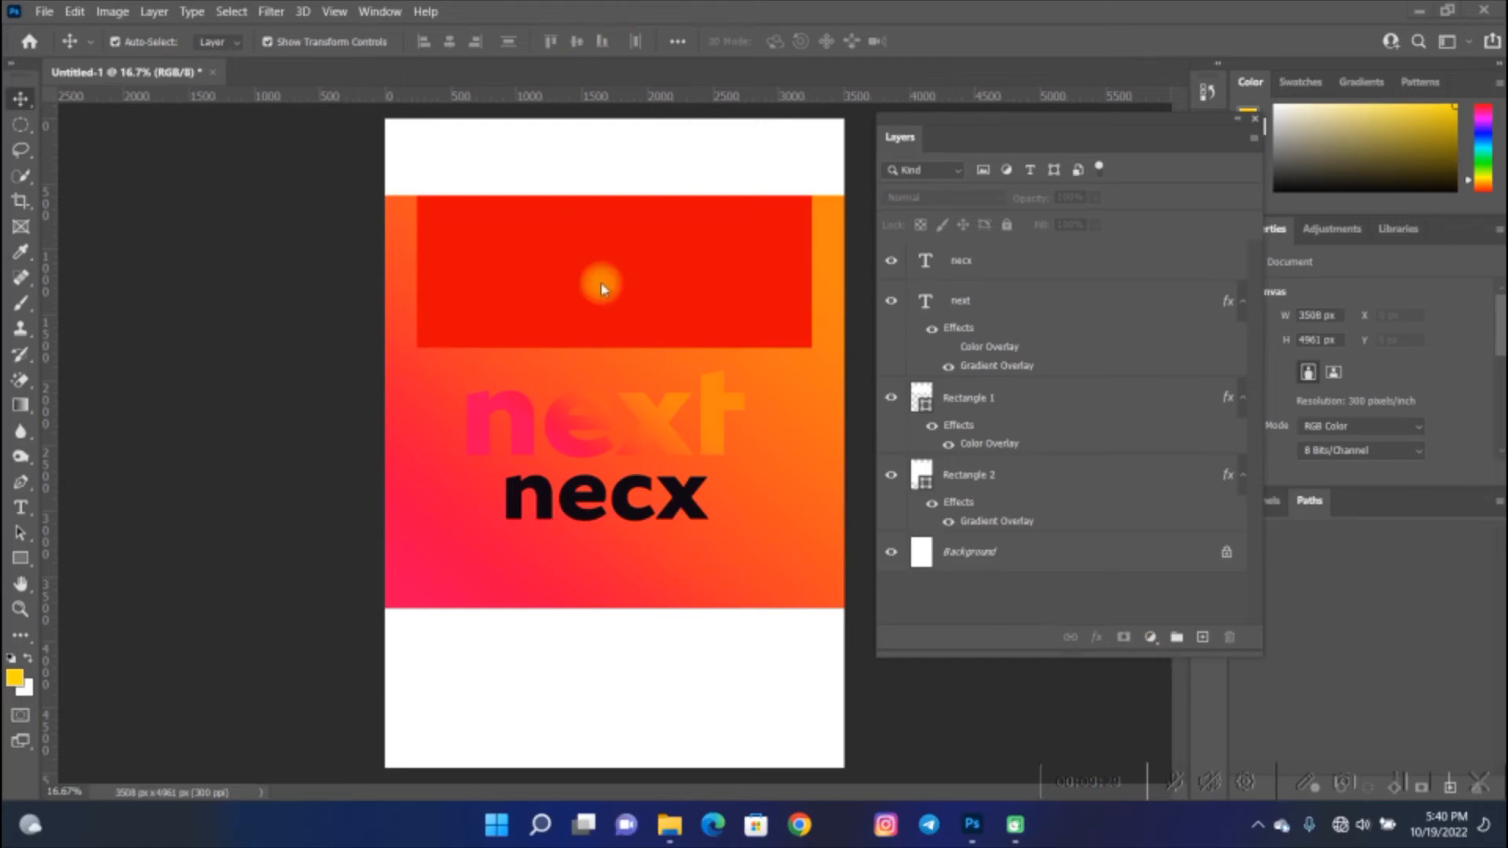
key("space")
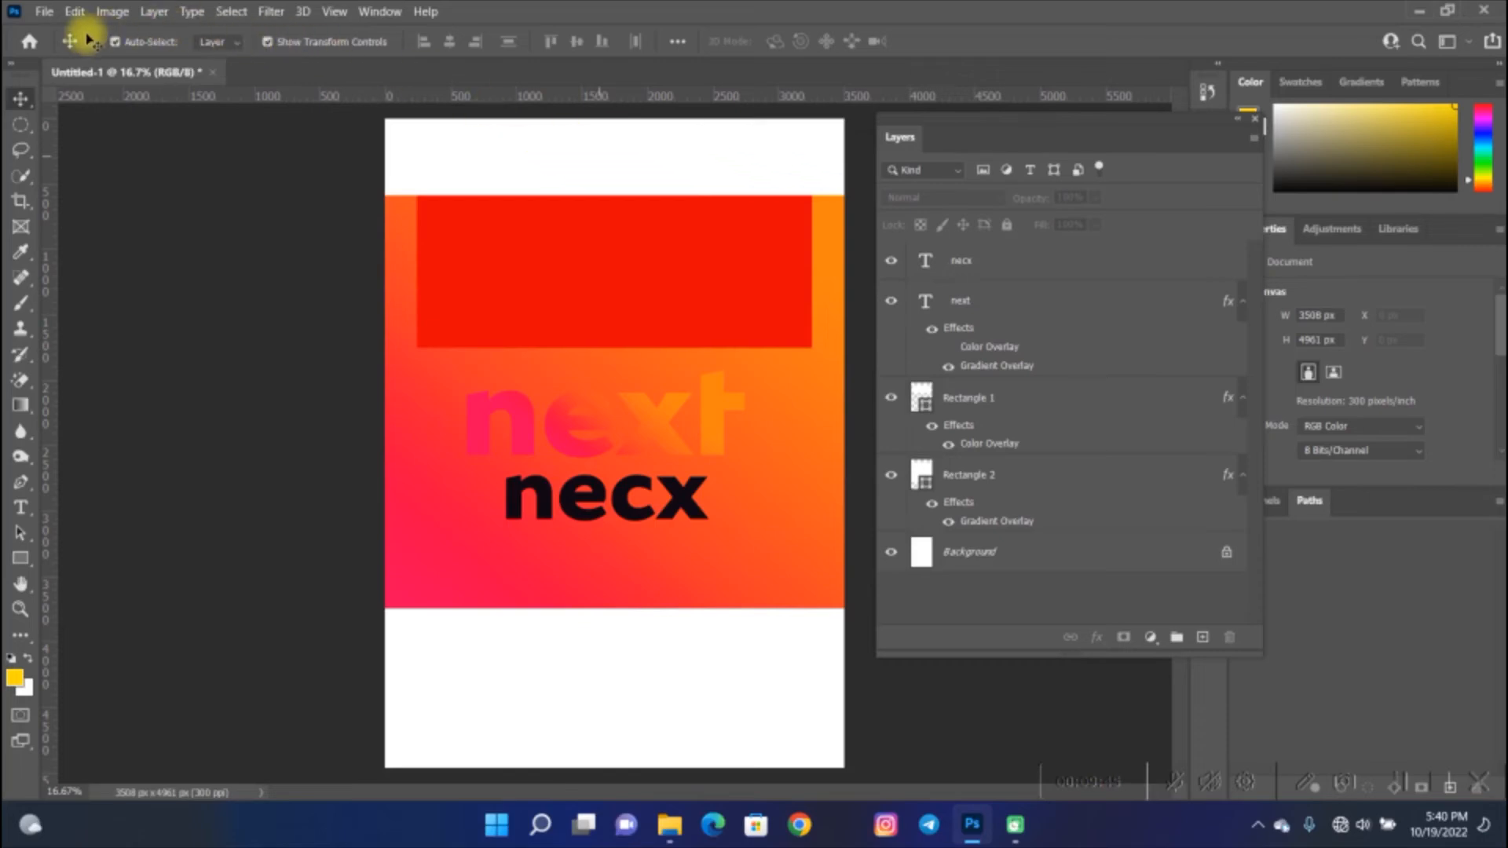
- Try to place the image 1 from the elements folder on drive D as an embedded file
left_click(39, 11)
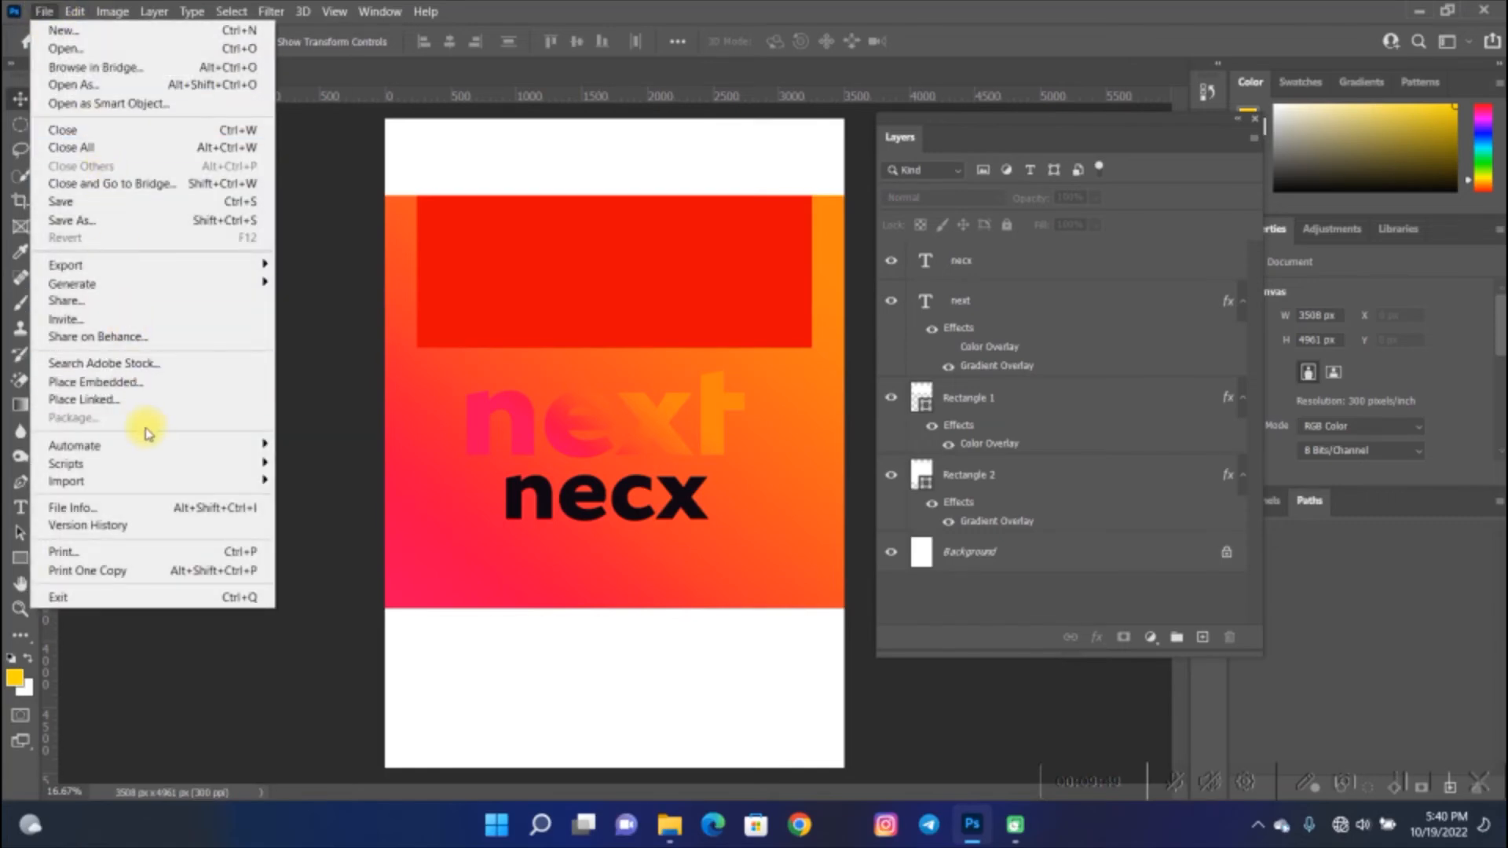
left_click(163, 390)
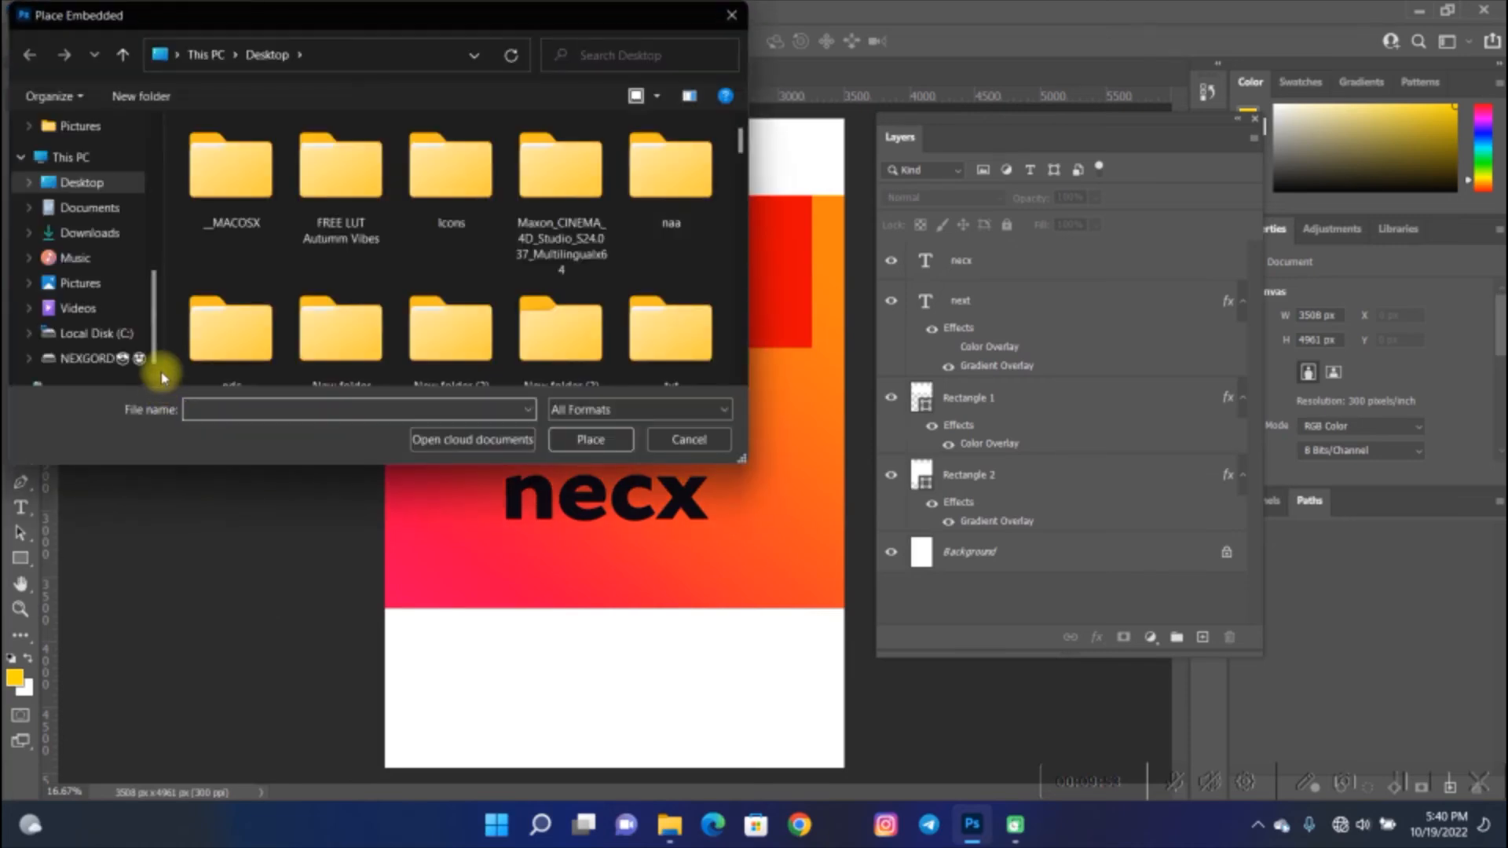
left_click_drag(283, 25, 595, 110)
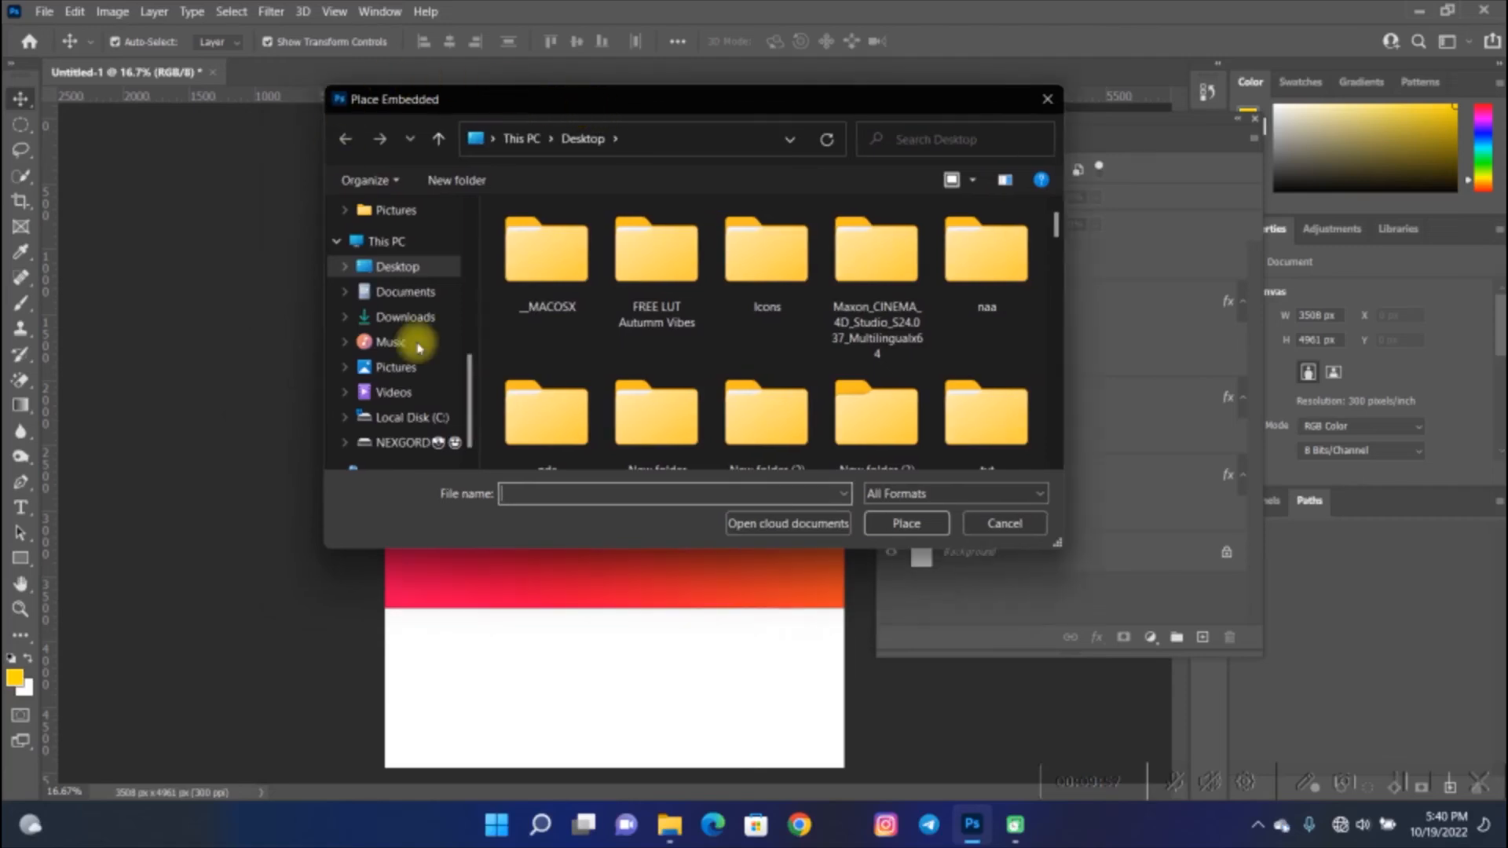
scroll(467, 408, "up", 2)
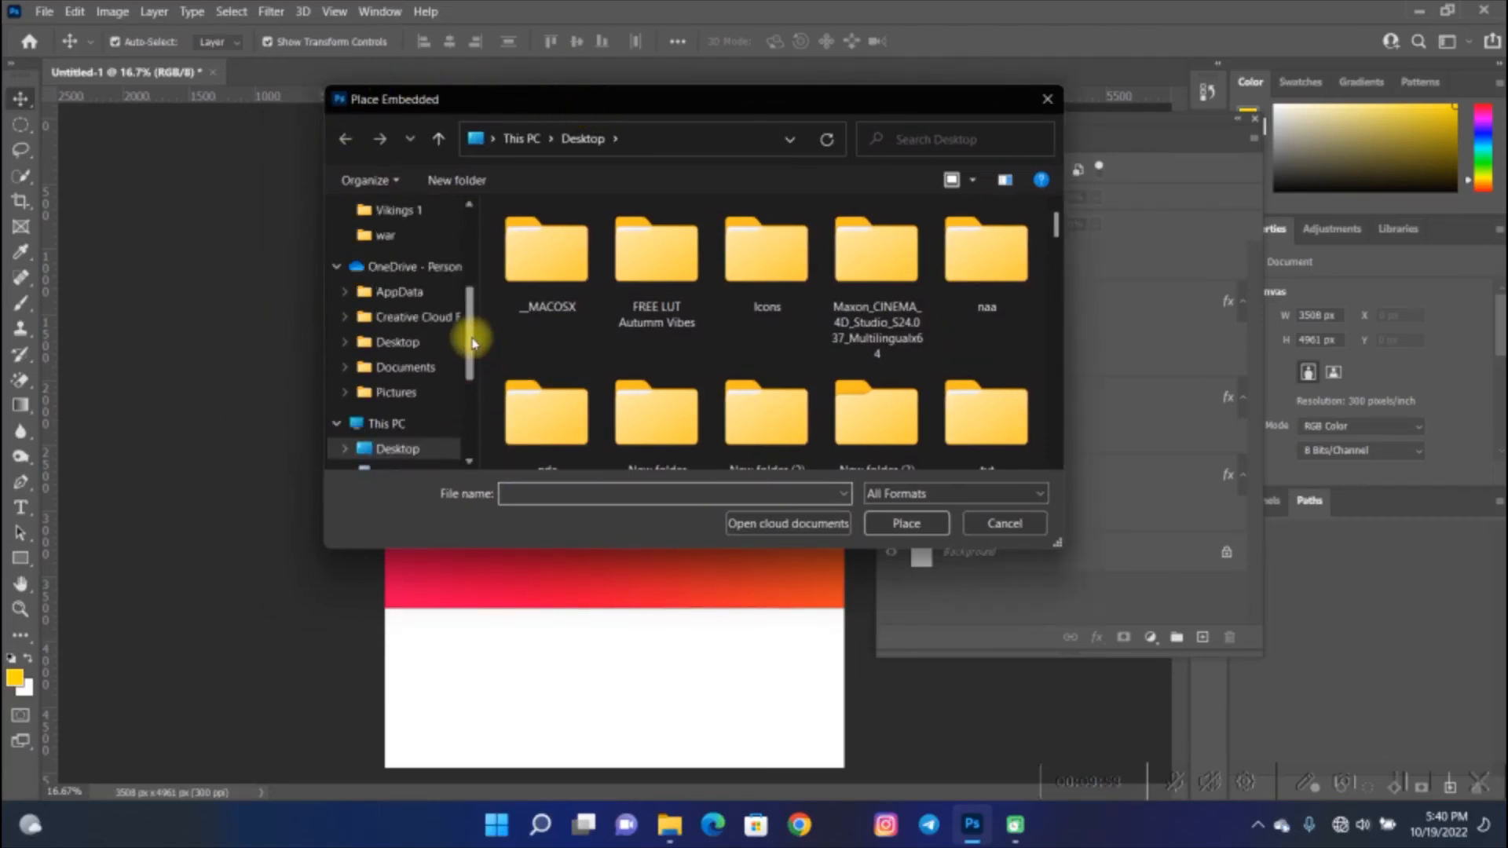
scroll(467, 397, "down", 2)
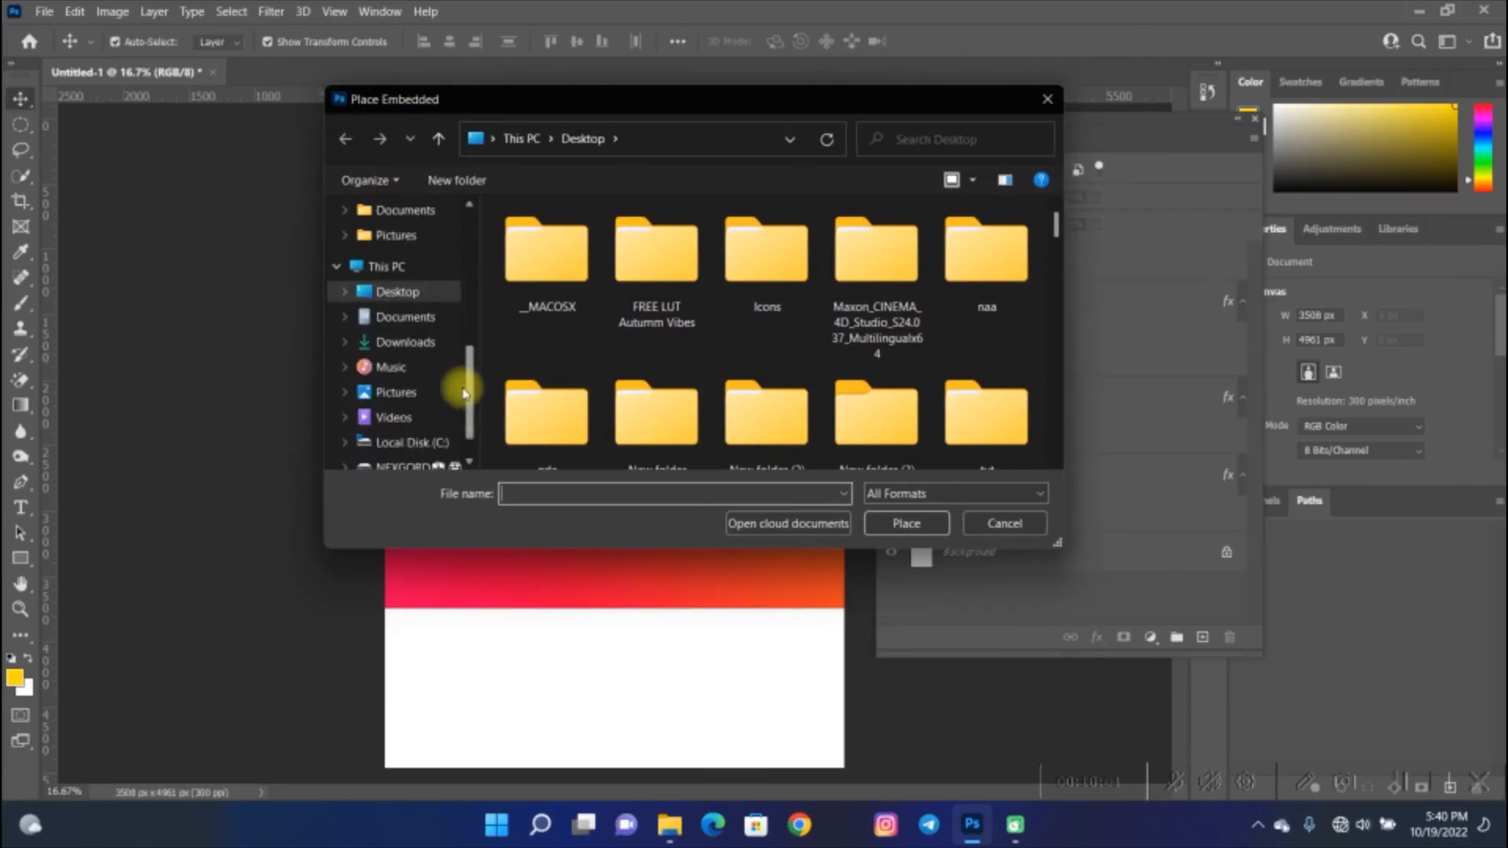
left_click(406, 270)
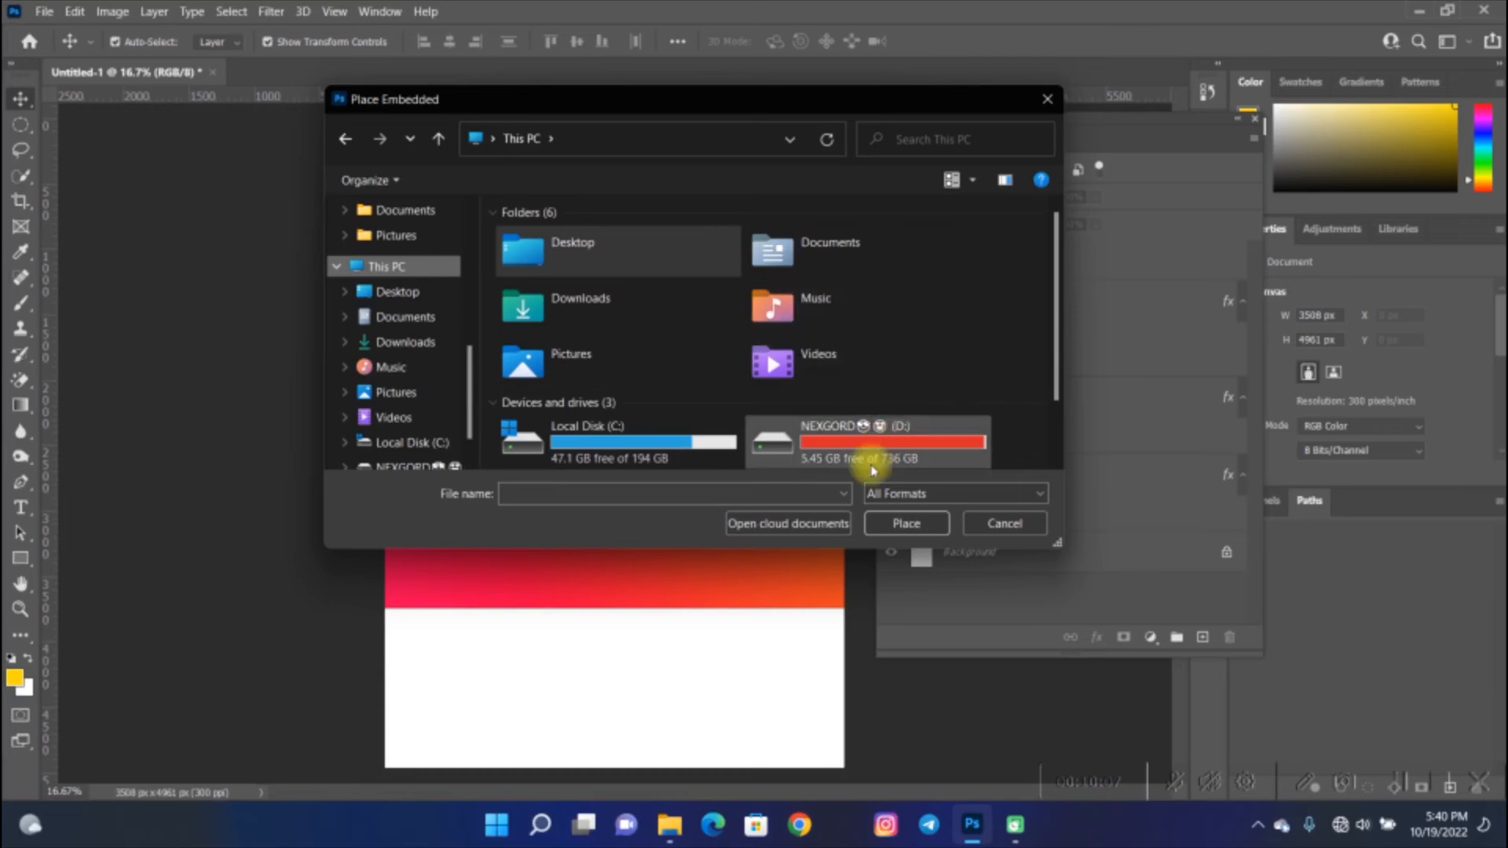
double_click(876, 448)
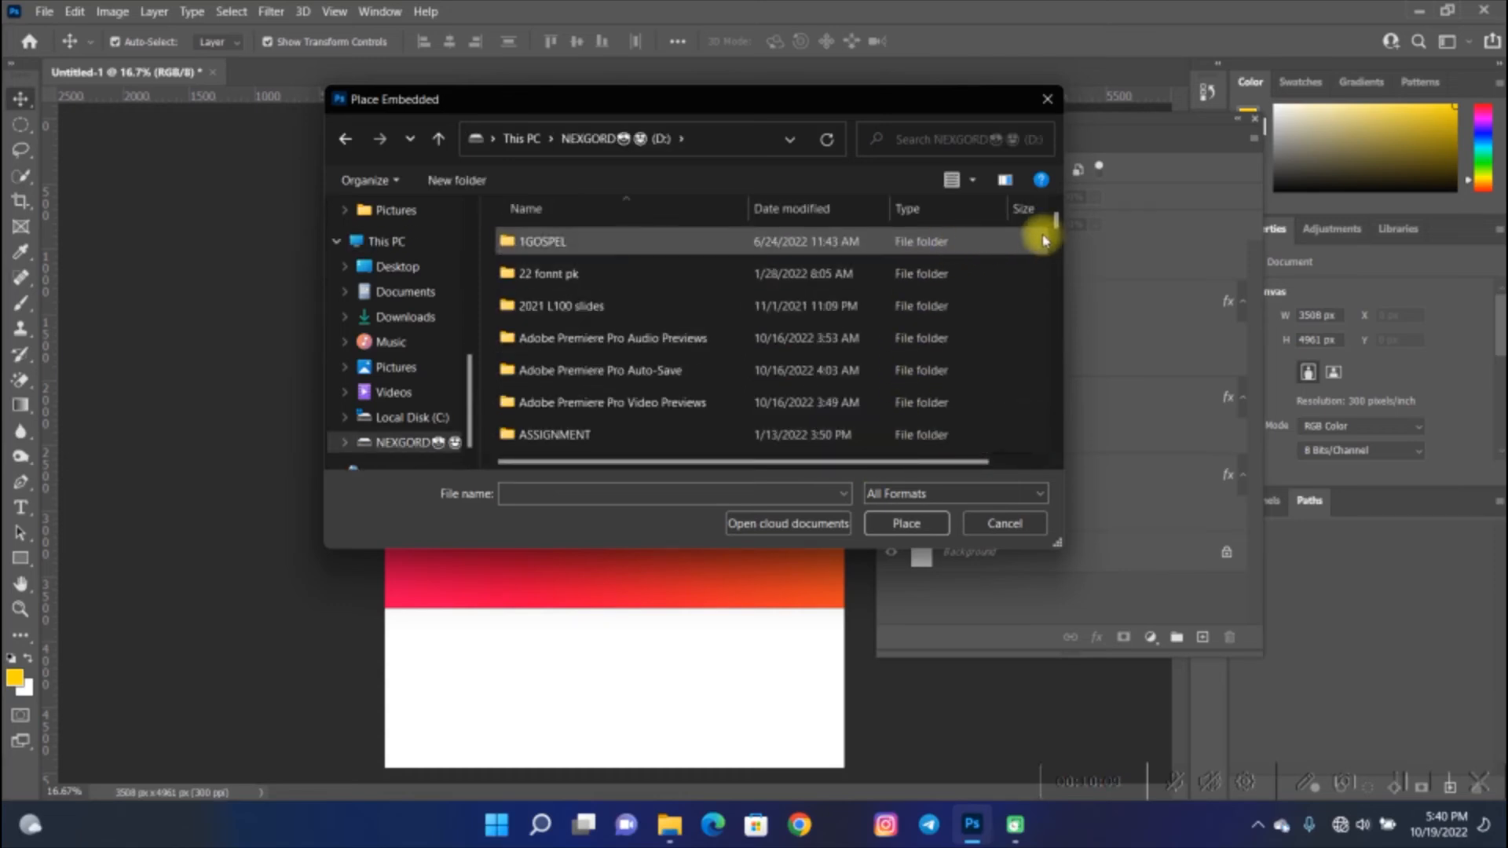
left_click_drag(1060, 223, 1060, 242)
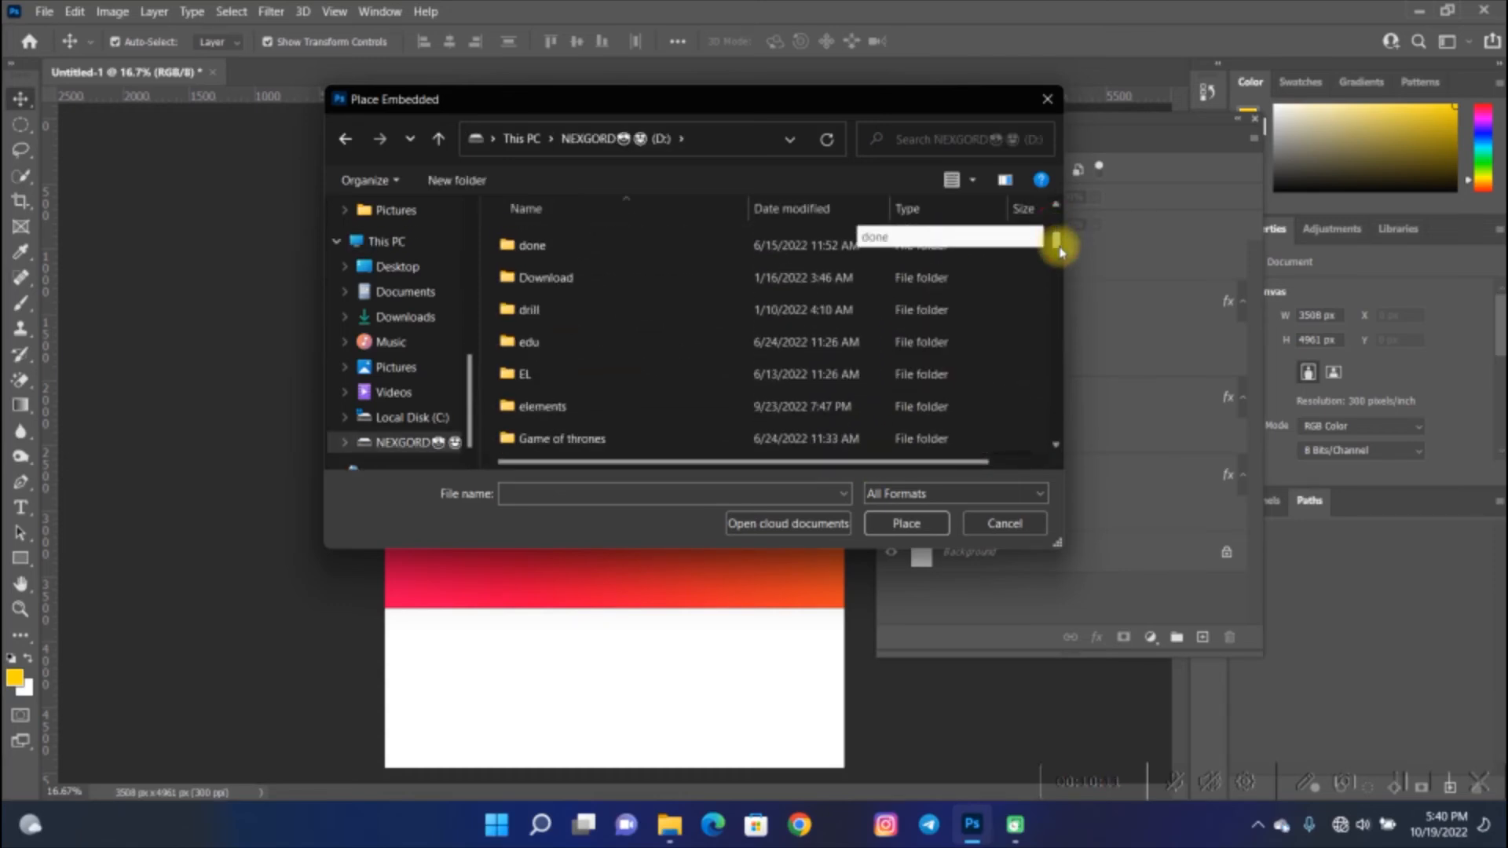
left_click(635, 408)
double_click(635, 408)
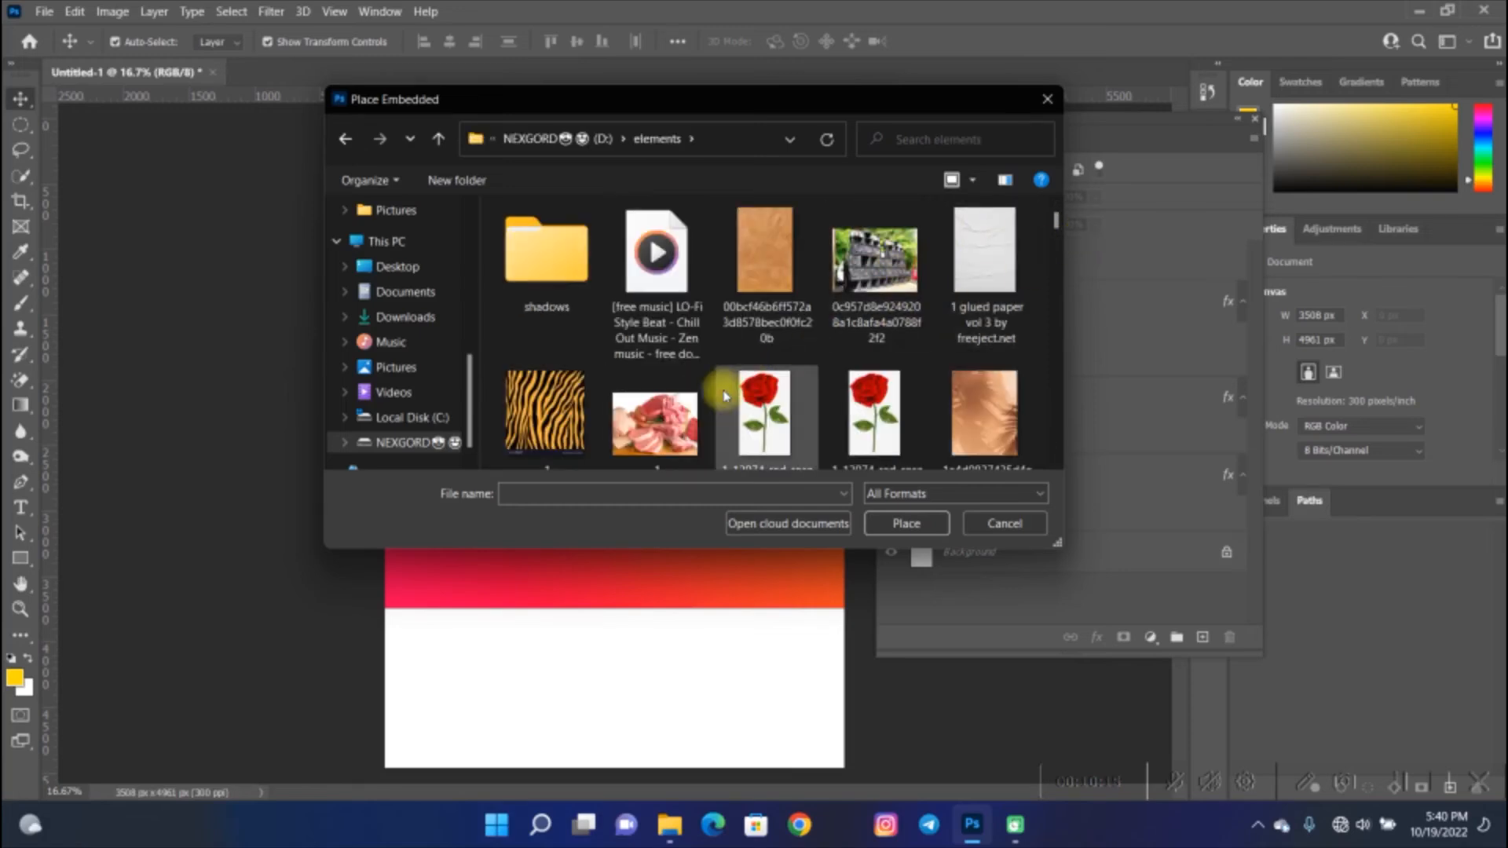
left_click(652, 416)
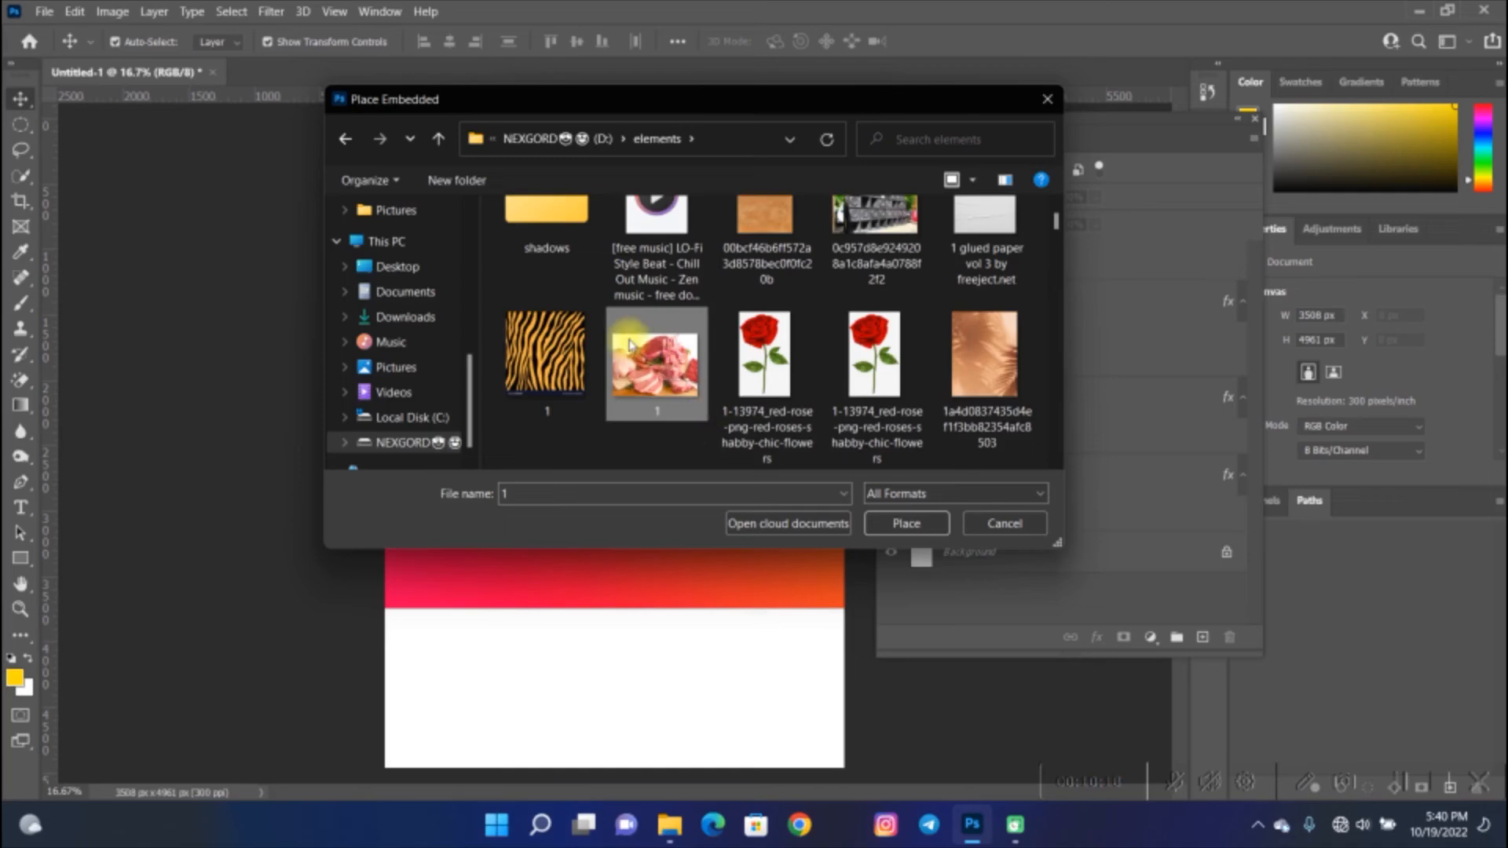
left_click(919, 529)
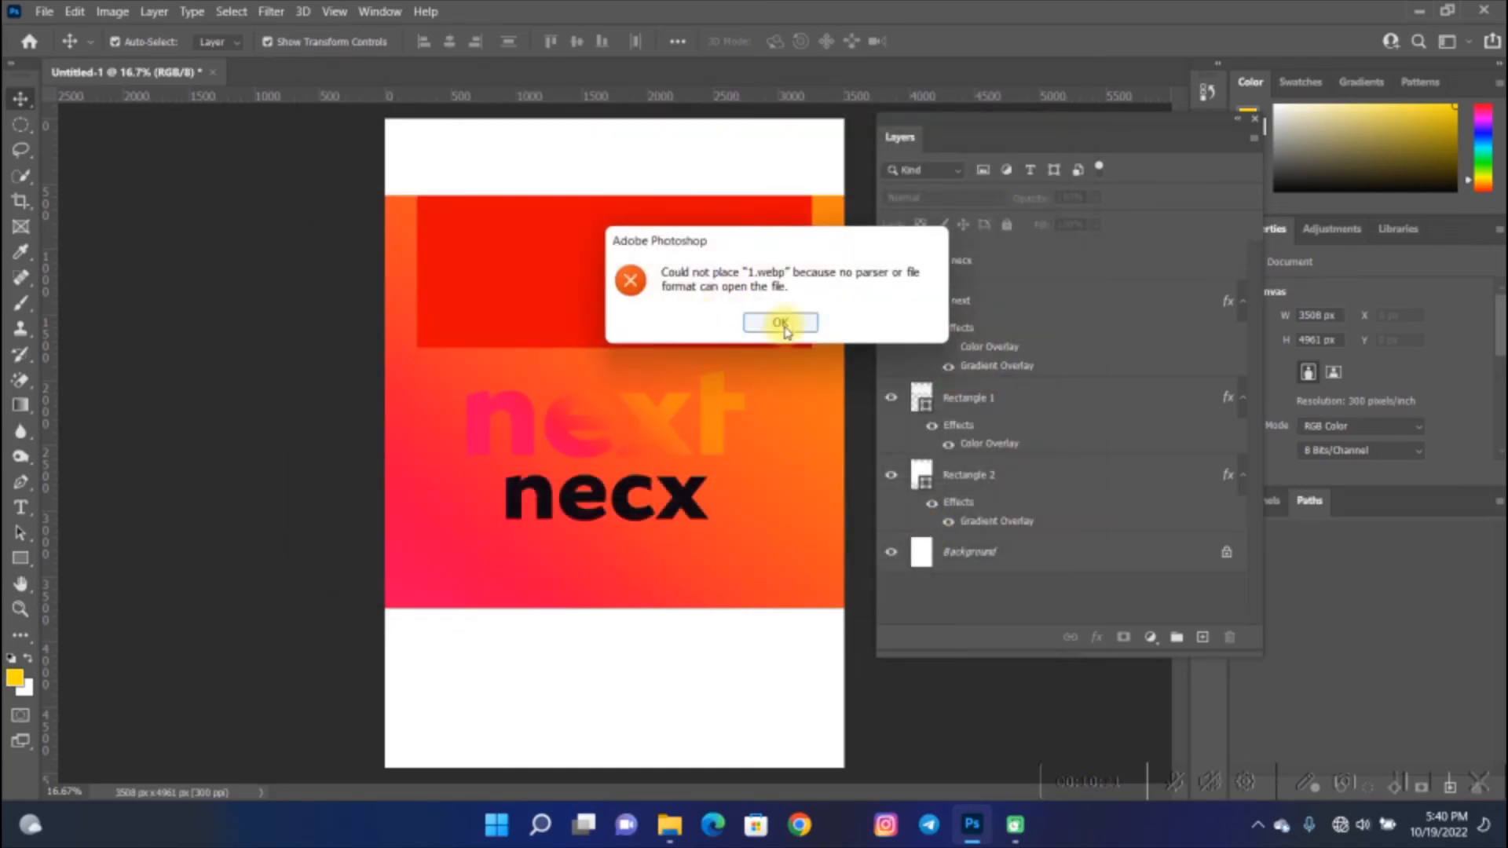
left_click(779, 319)
- Place the red rose image from the elements folder as an embedded file, commit it, and move it up and right
left_click(44, 11)
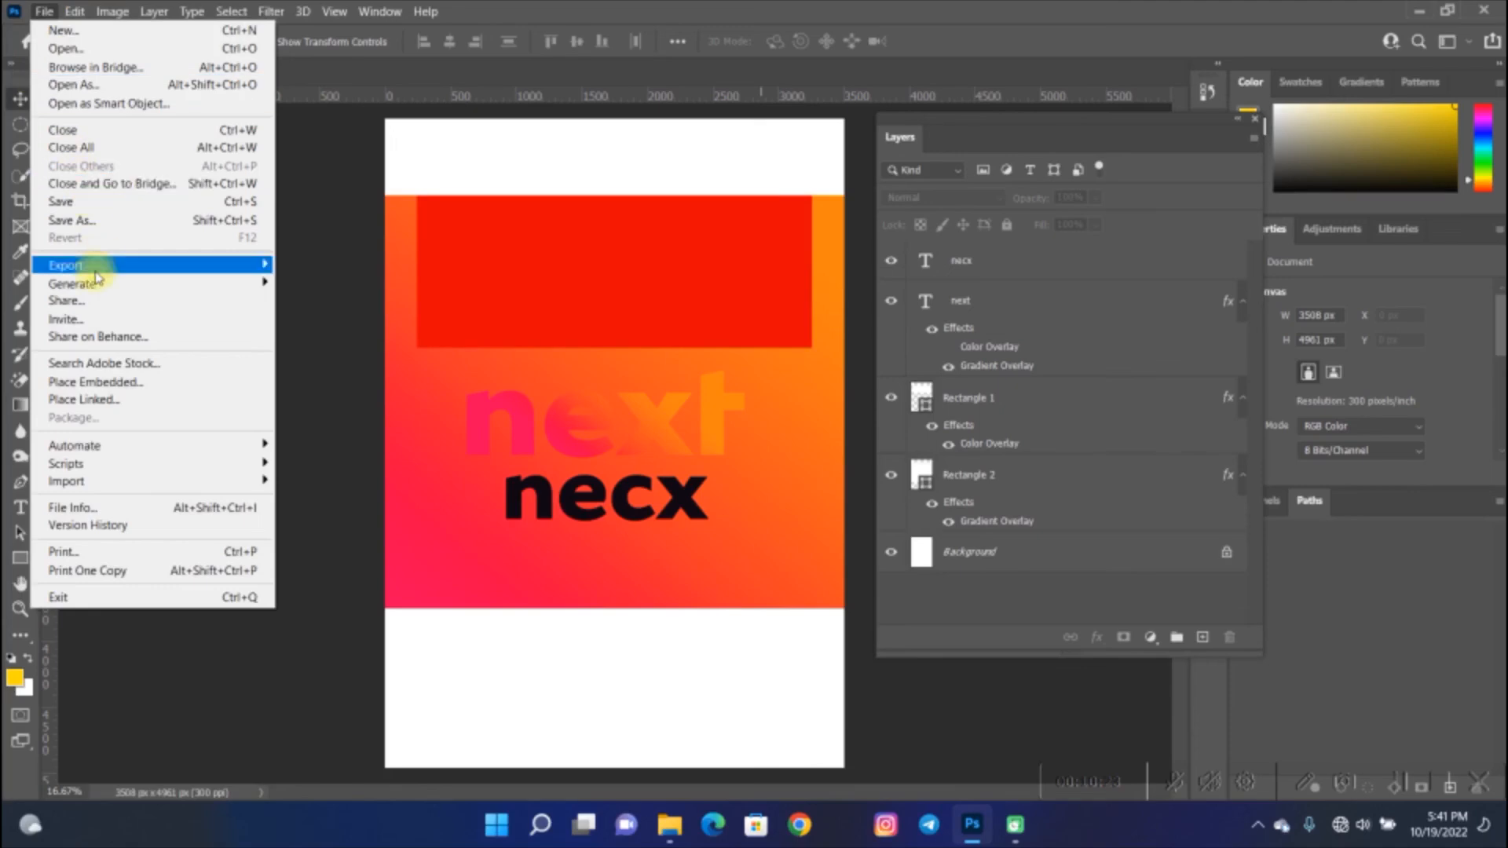
left_click(128, 383)
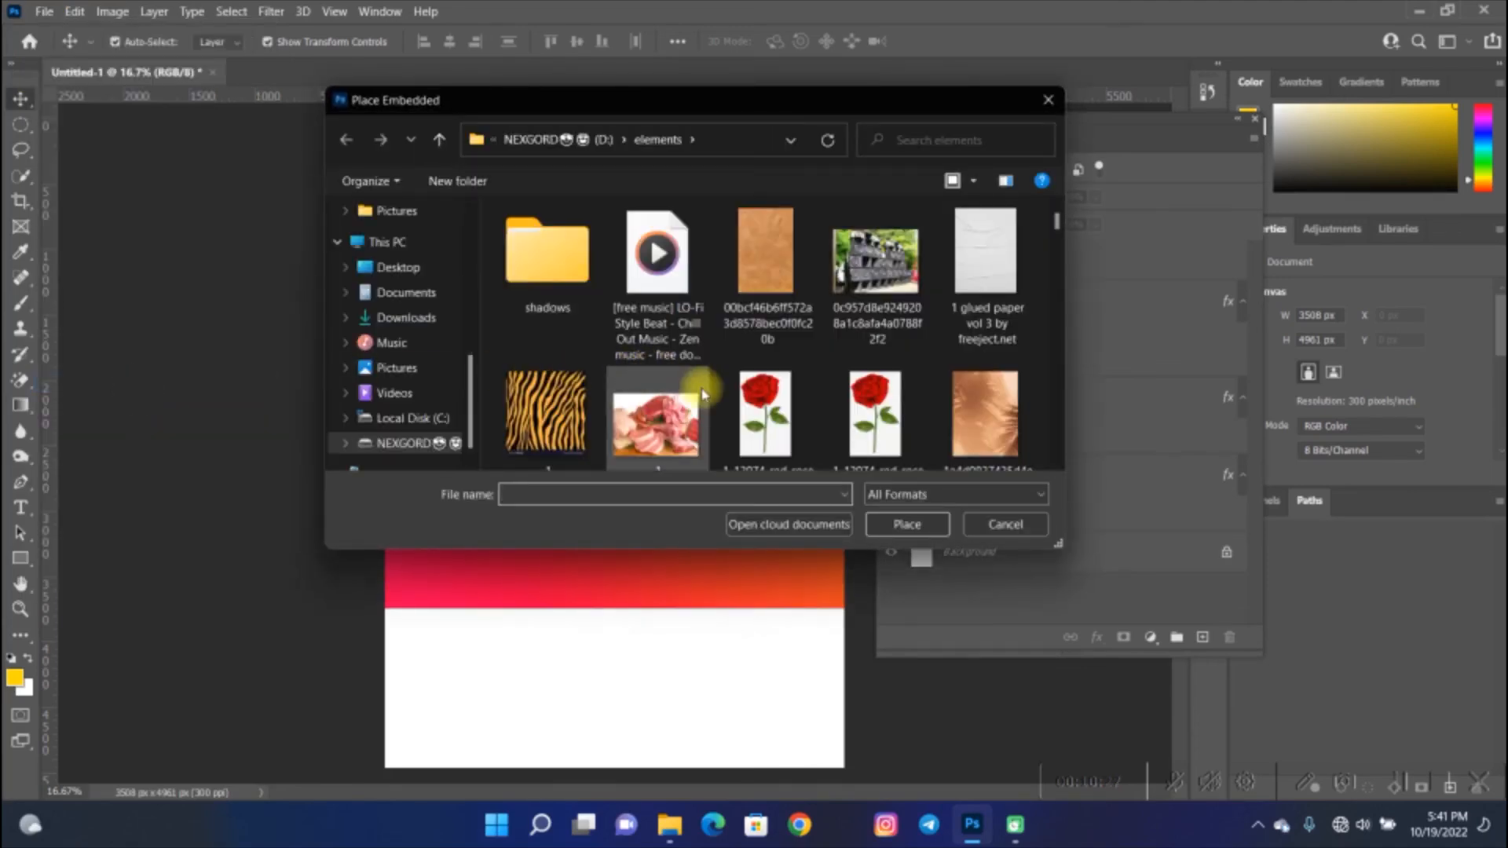
double_click(758, 407)
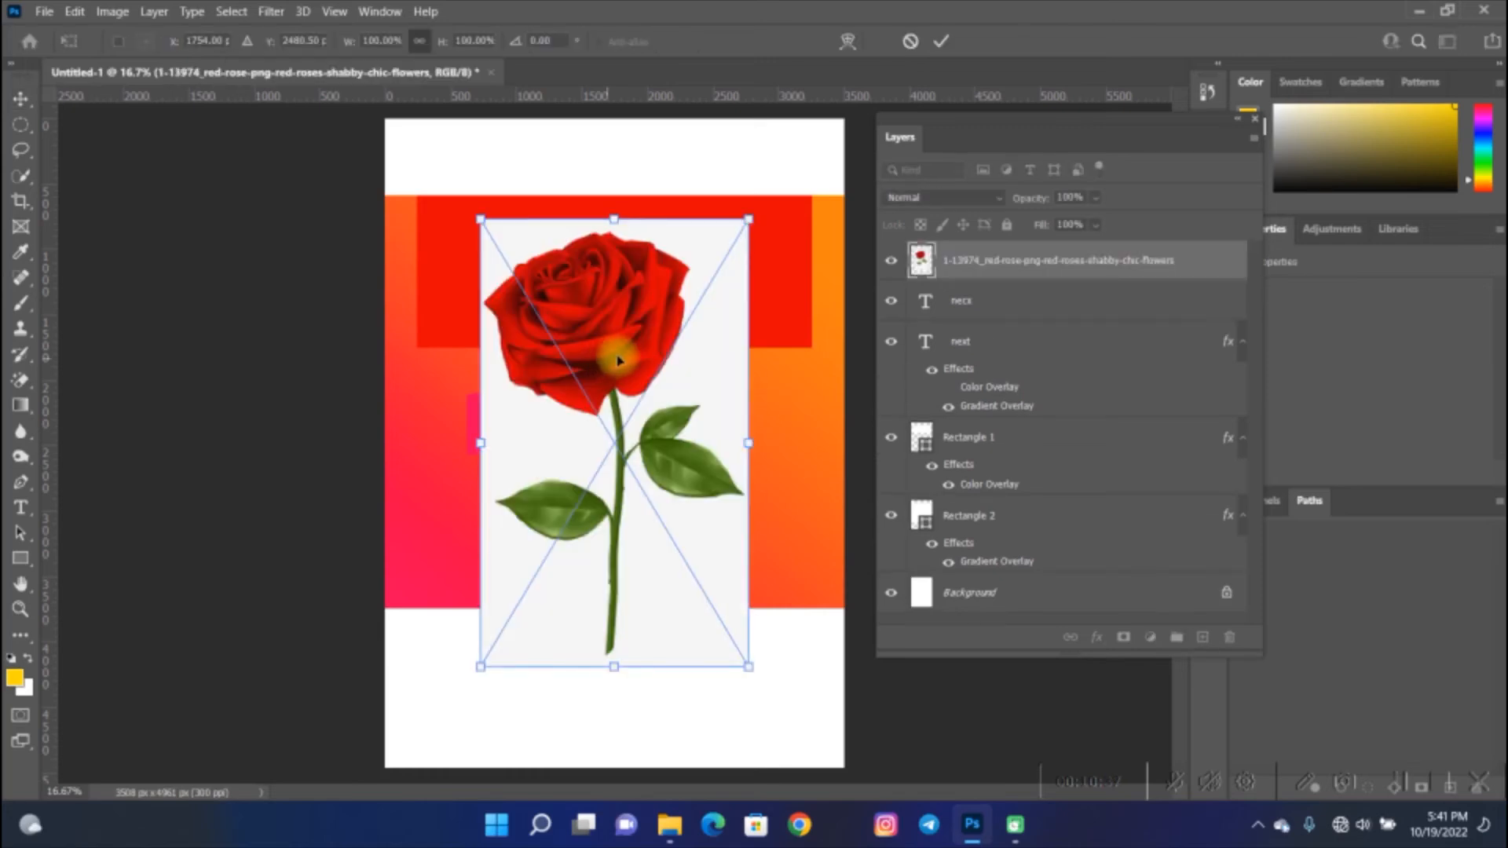
left_click(939, 43)
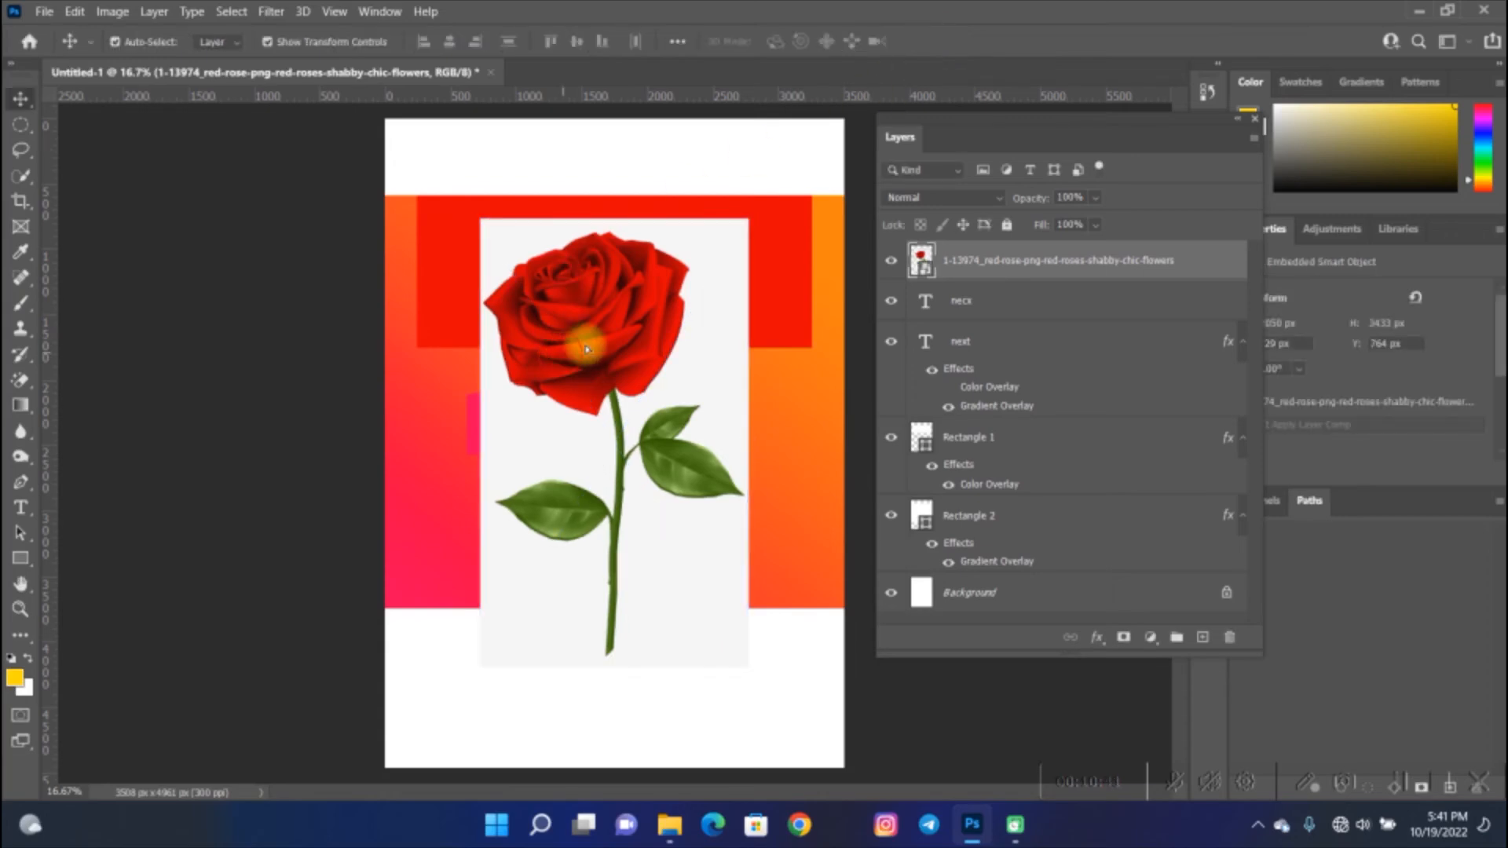
left_click_drag(586, 349, 670, 308)
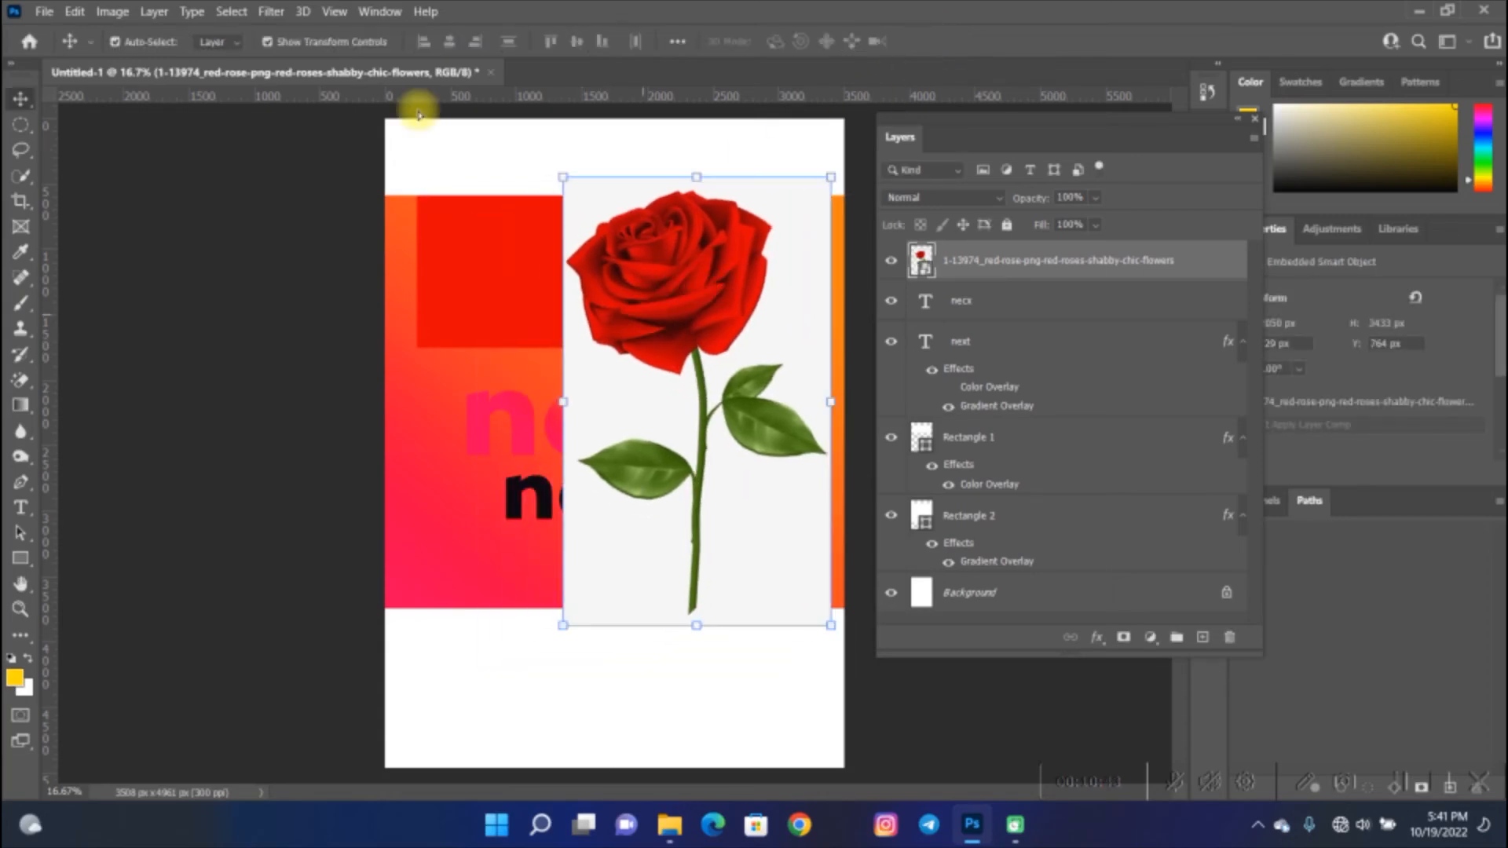
- Place a second embedded copy of the red rose image, commit it, and nudge it up and right
left_click(39, 13)
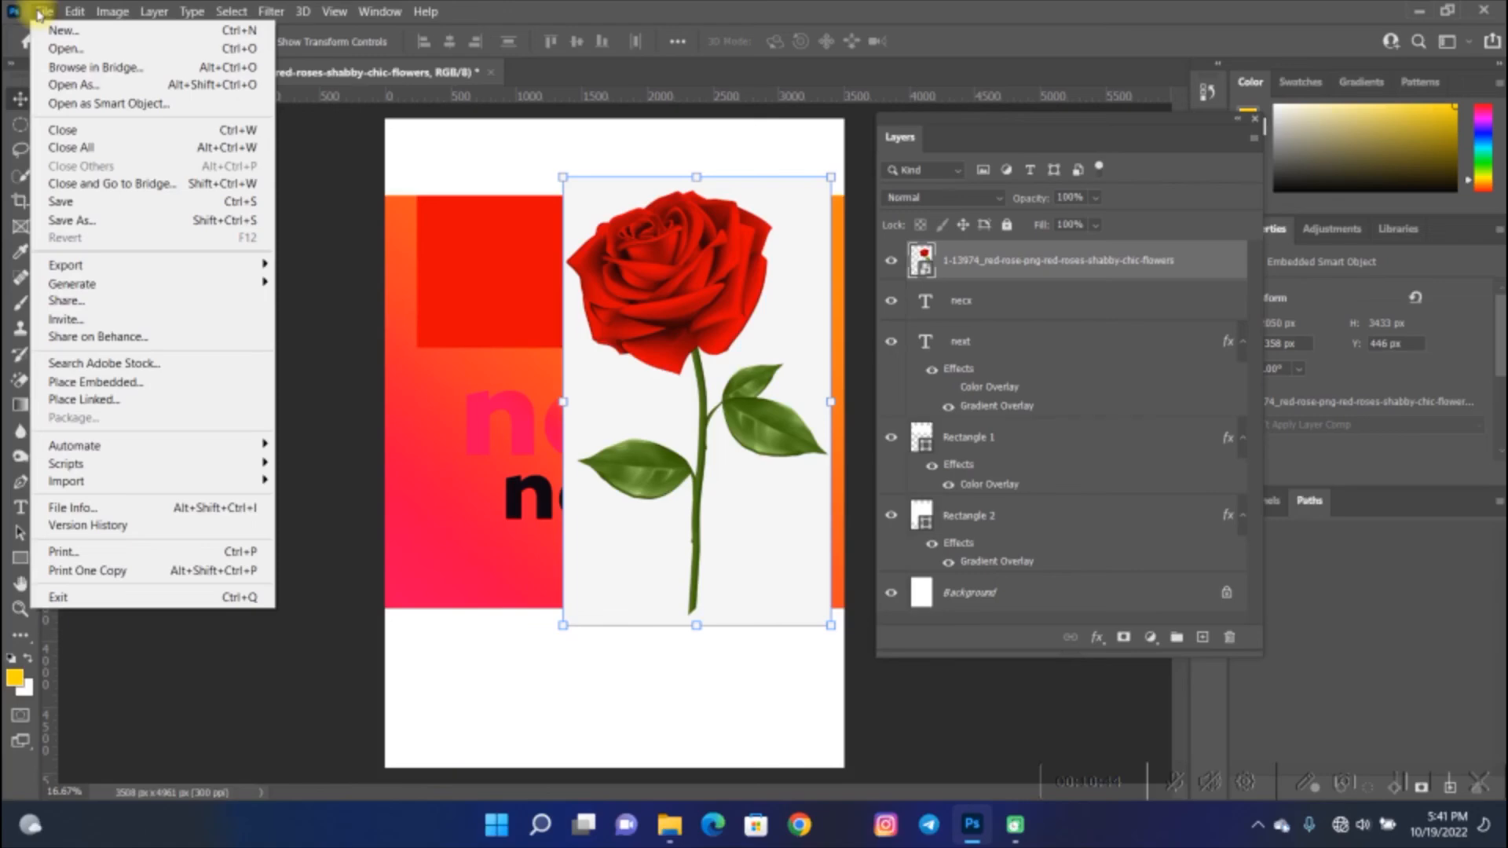
left_click(154, 382)
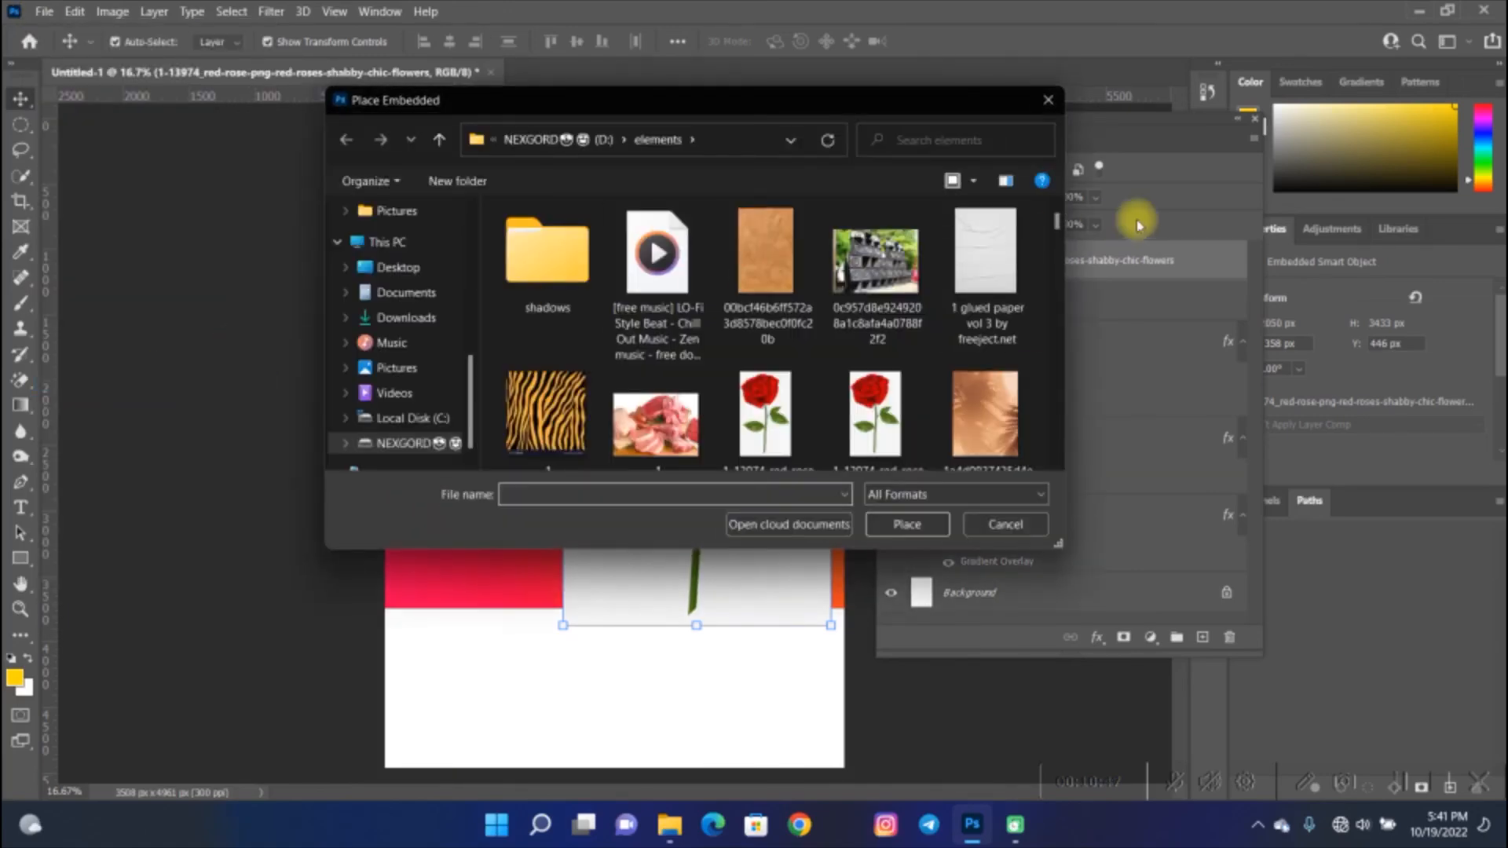
left_click(766, 415)
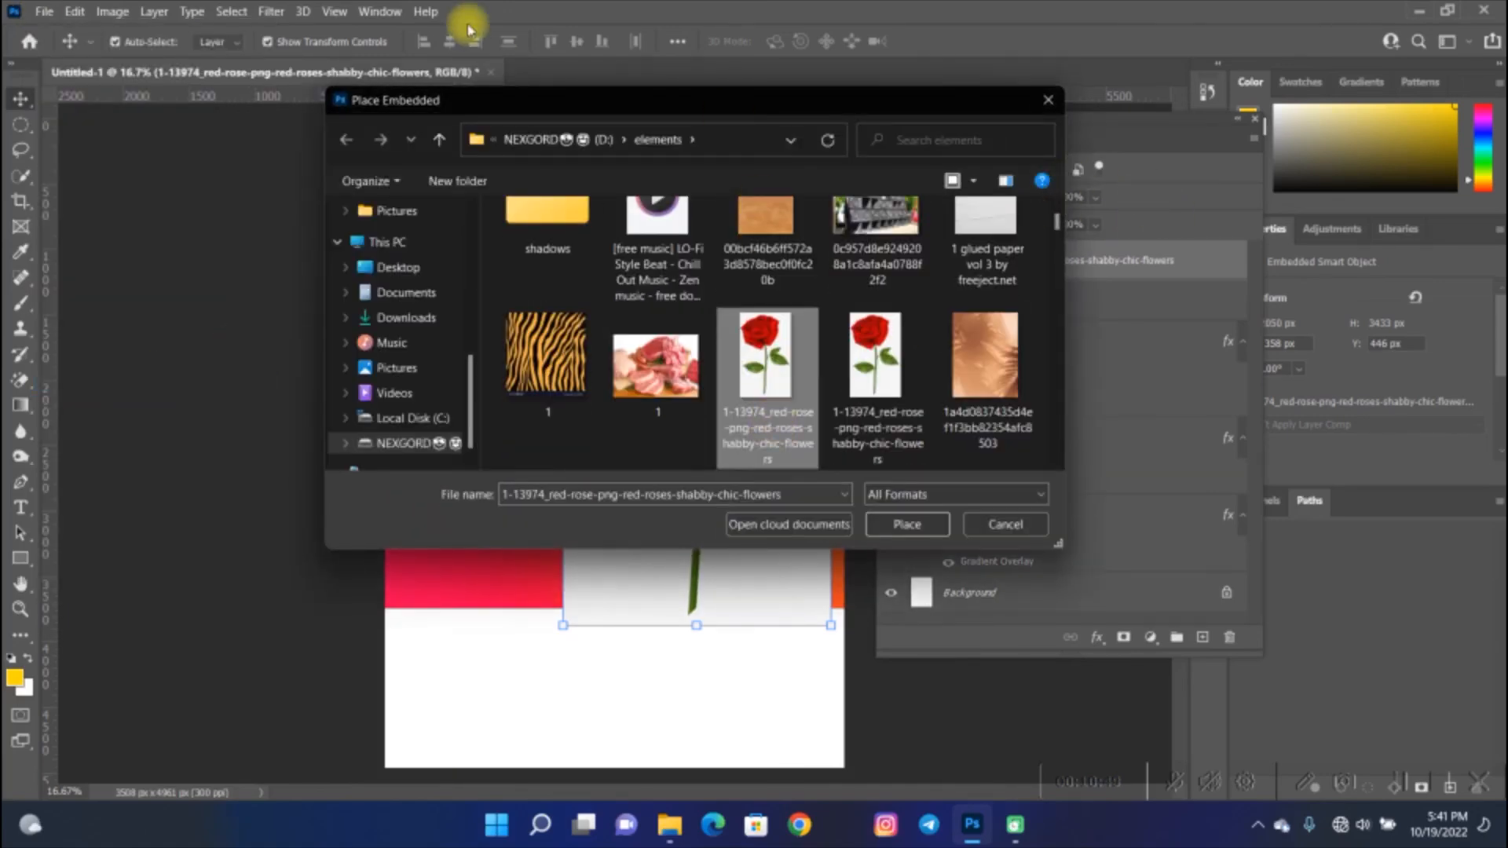
left_click(924, 522)
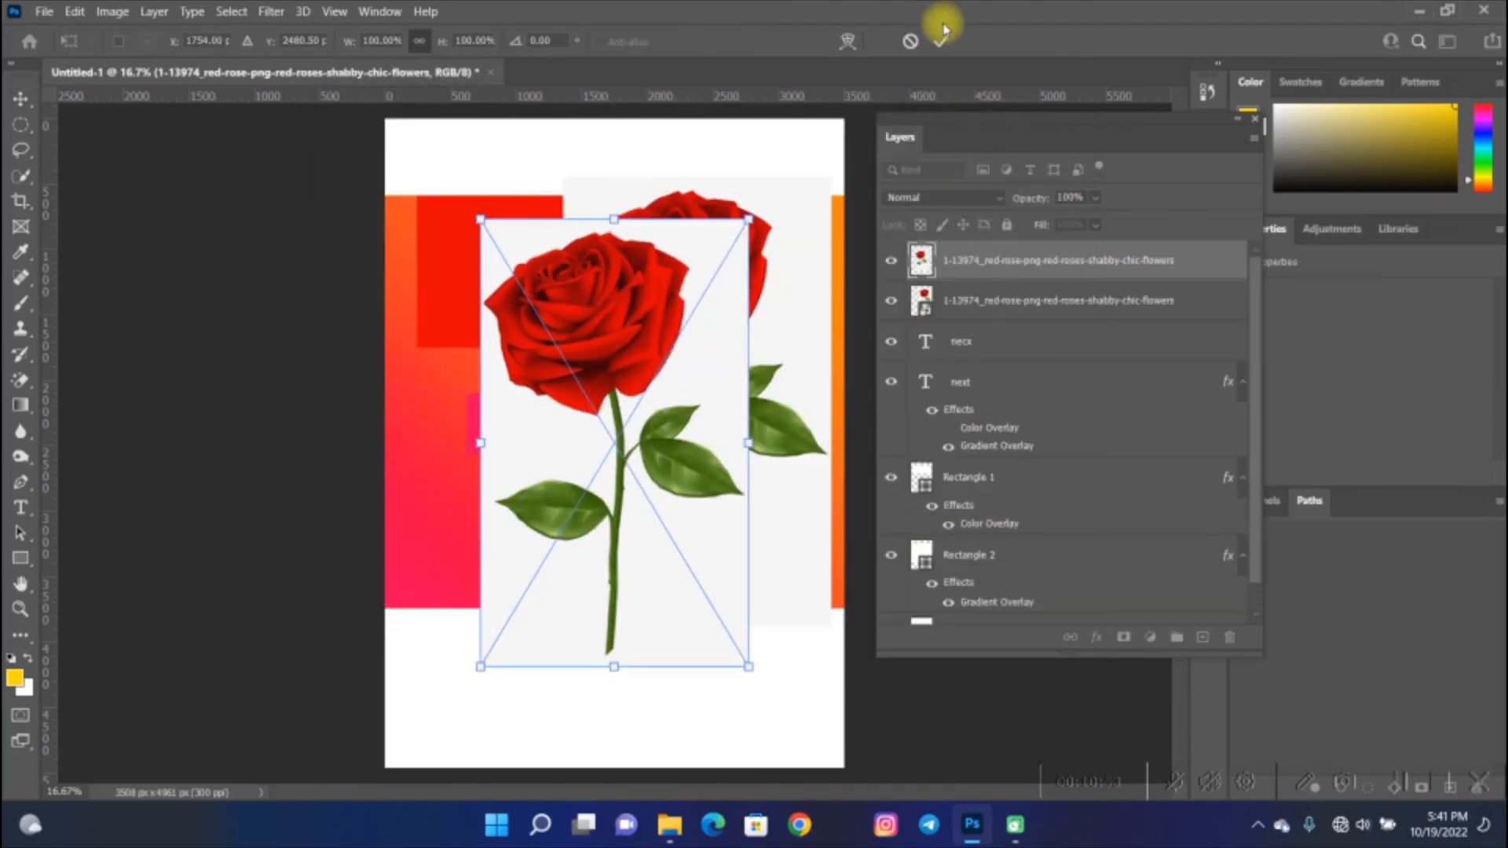
left_click(943, 41)
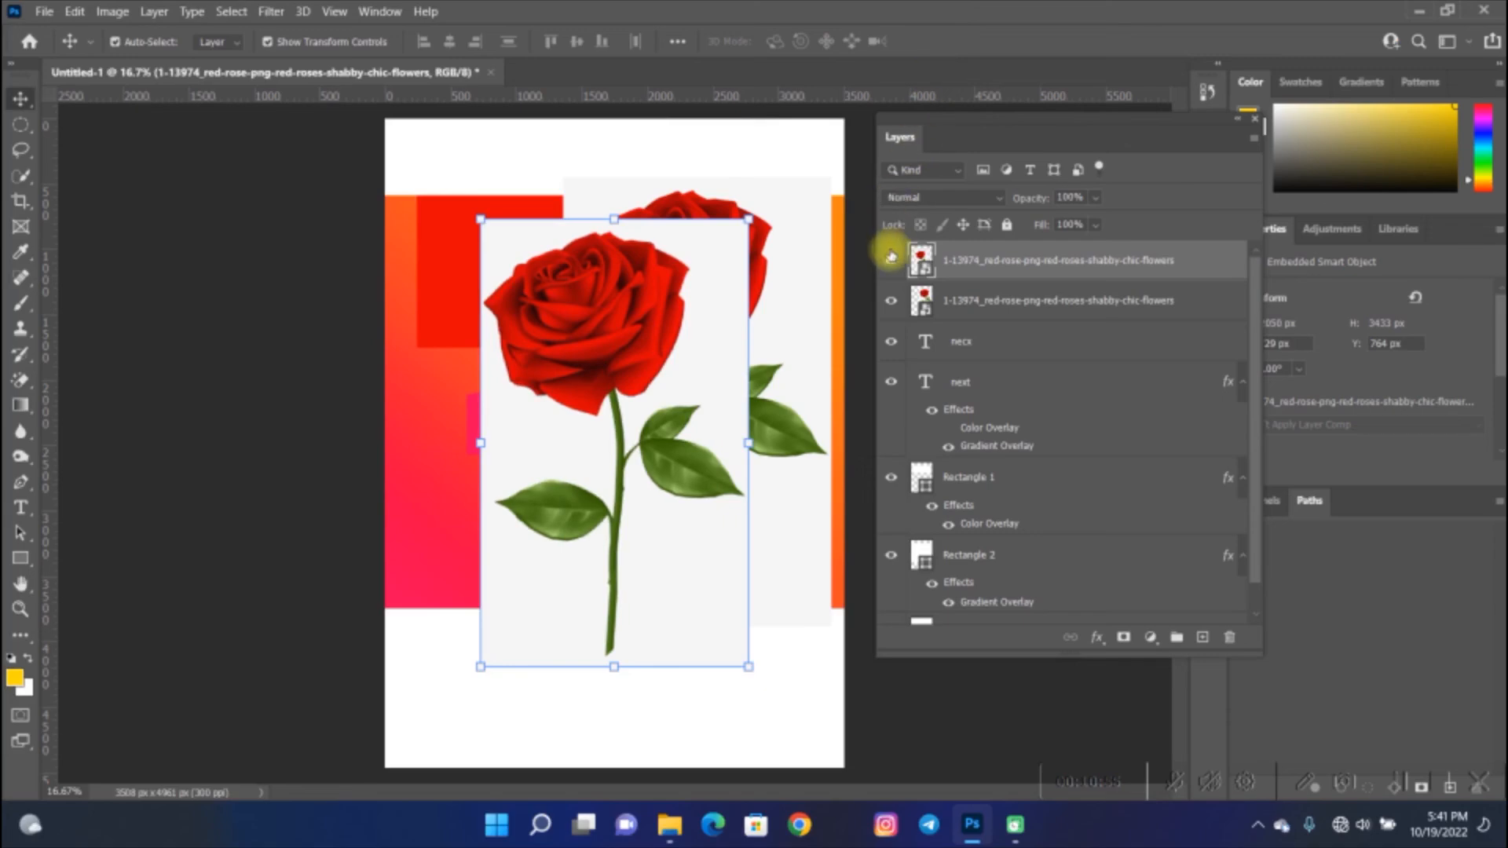
left_click_drag(589, 336, 632, 313)
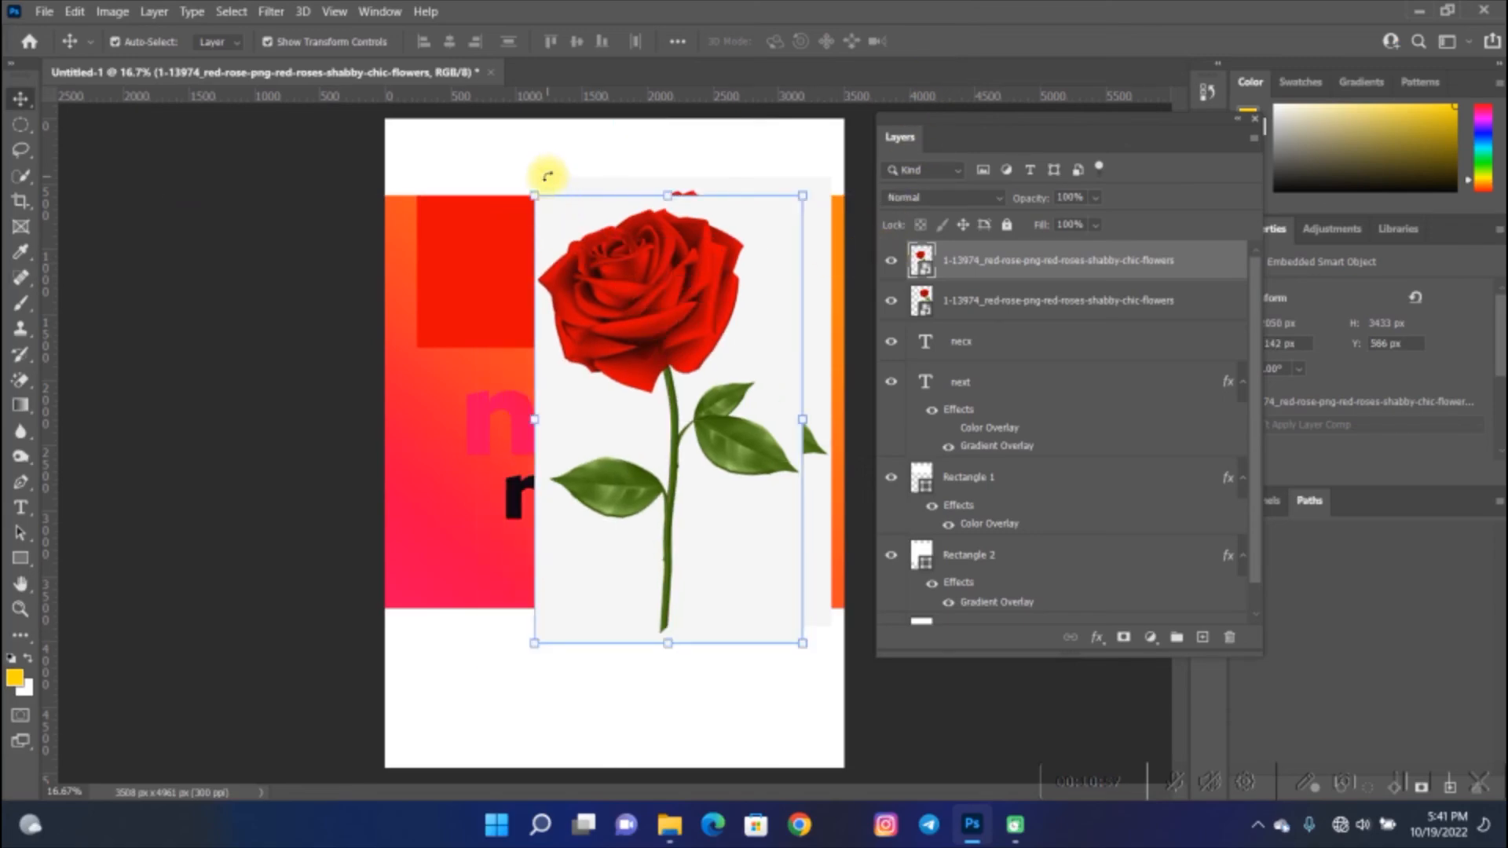
- Select all poster layers on the canvas and delete them, leaving only the Background
left_click_drag(495, 169, 778, 564)
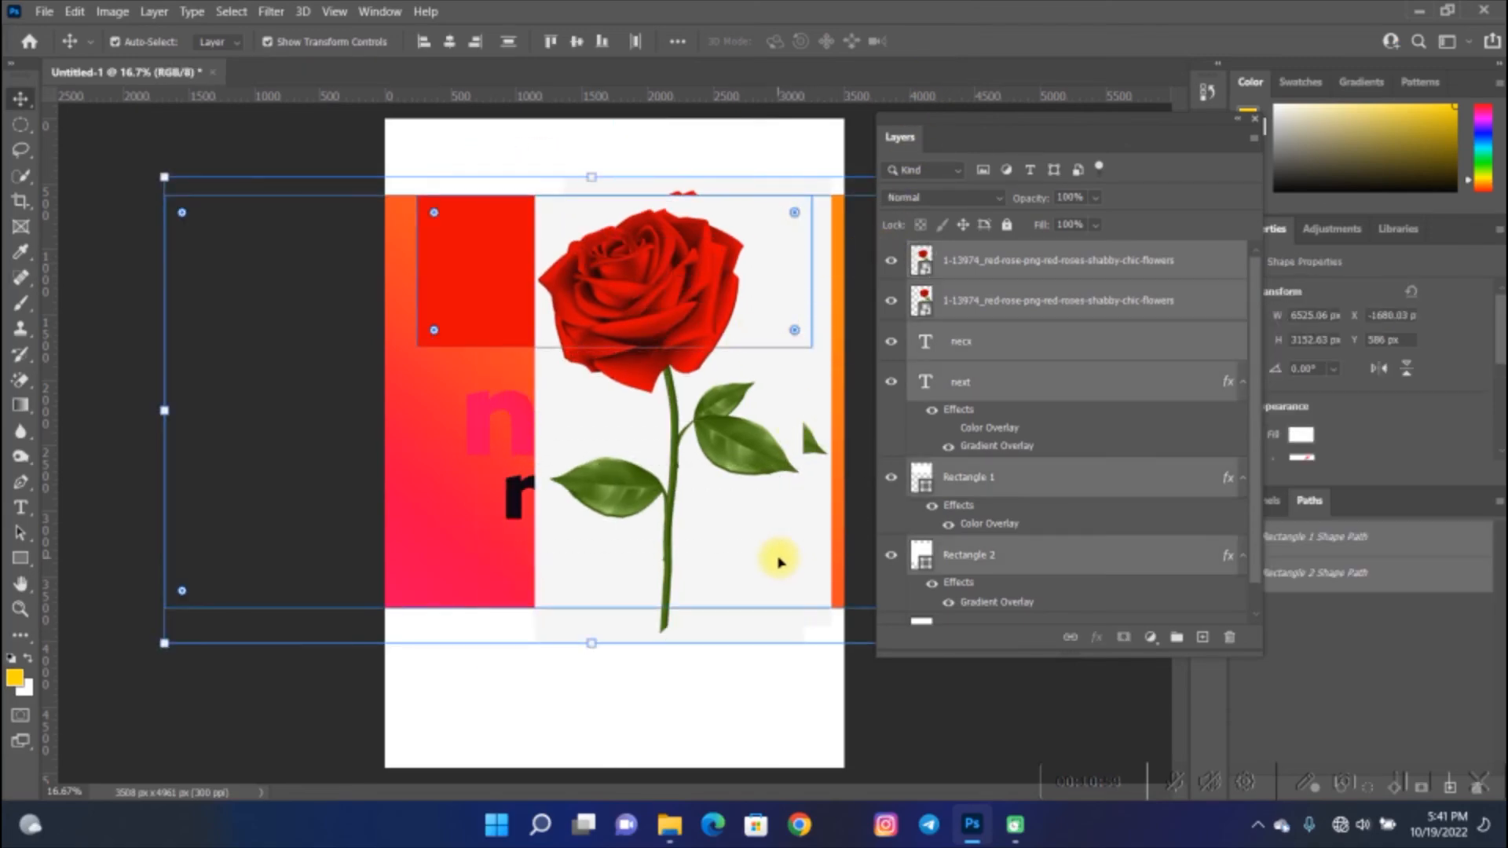
key("Delete")
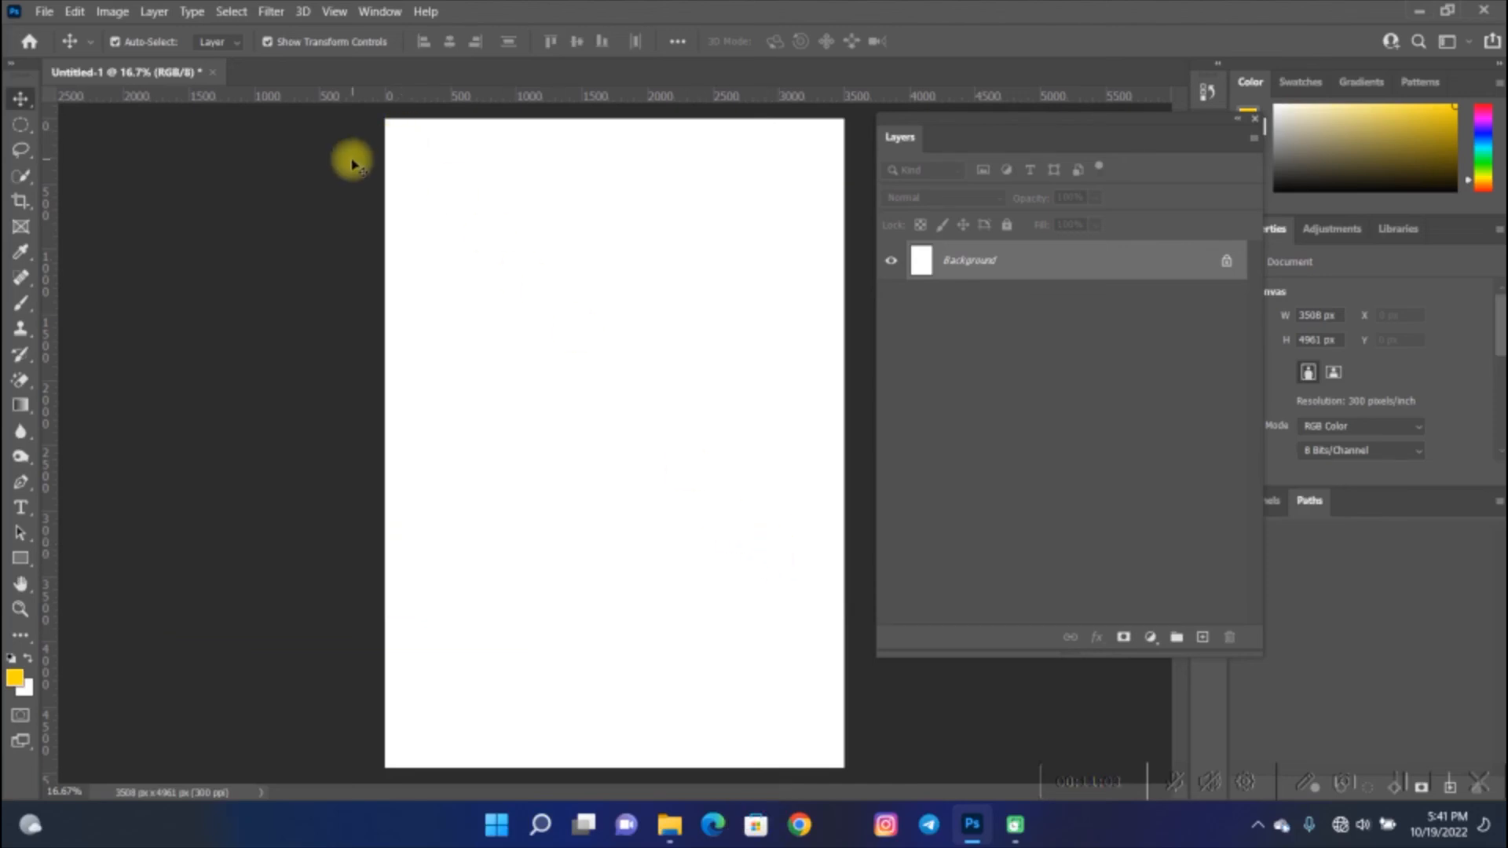
- Place the IMG_0950 photo from the Desktop as an embedded image and commit it
left_click(44, 11)
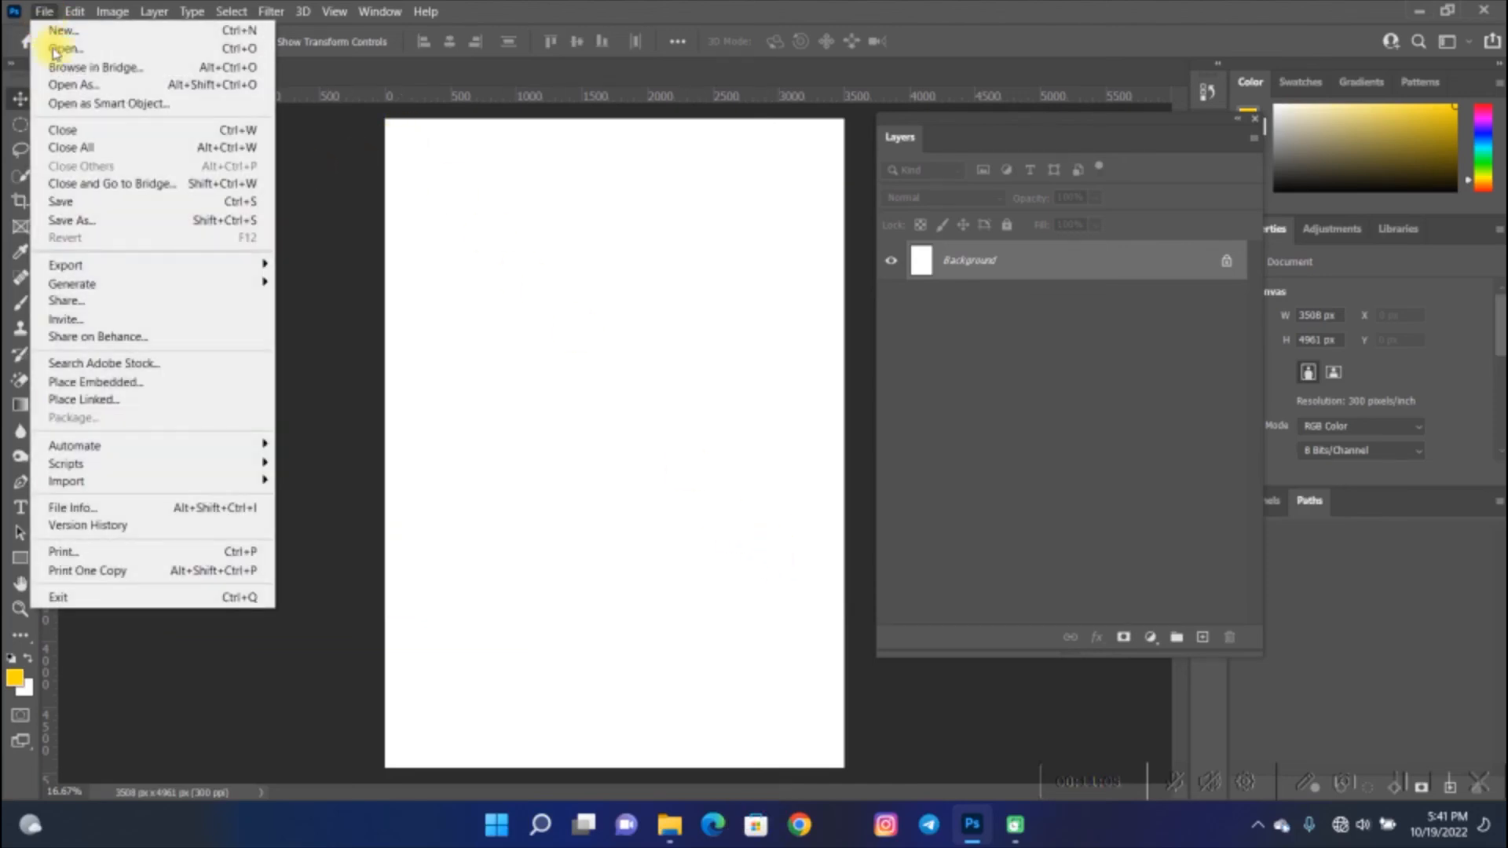
left_click(168, 382)
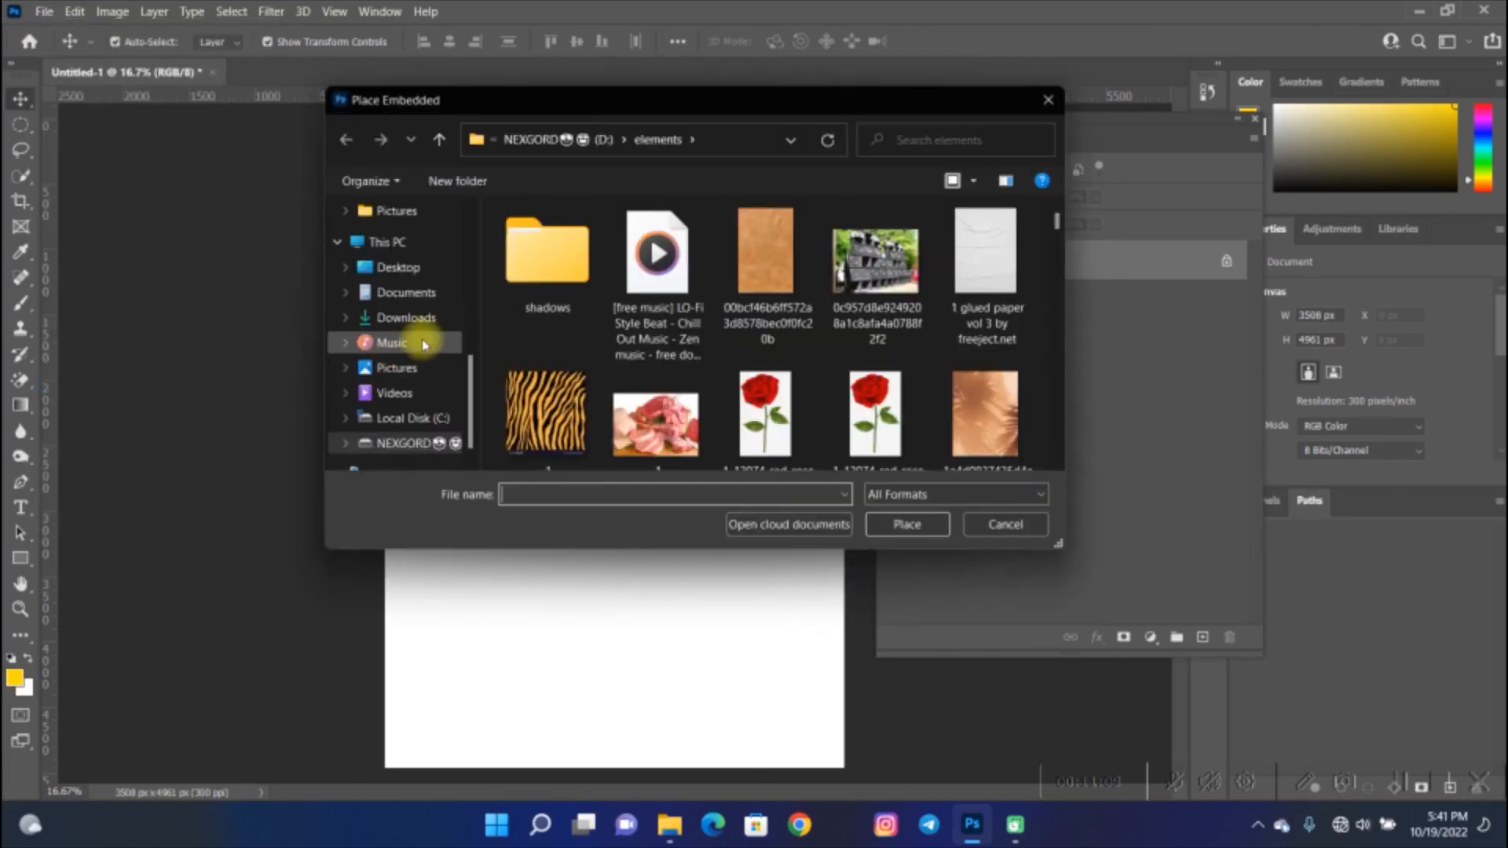
left_click(401, 268)
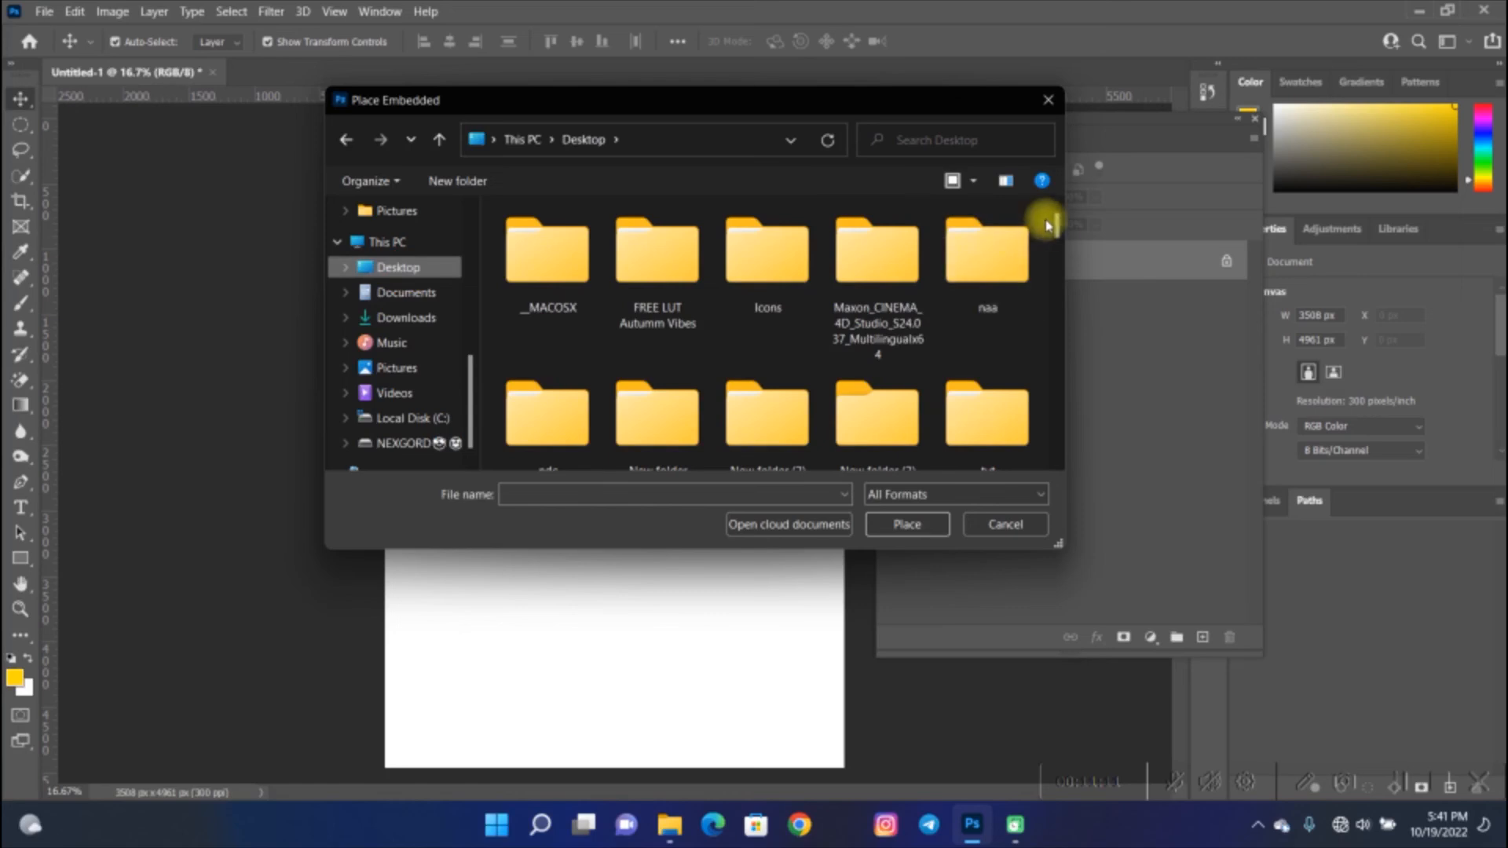
left_click_drag(1047, 225, 1058, 336)
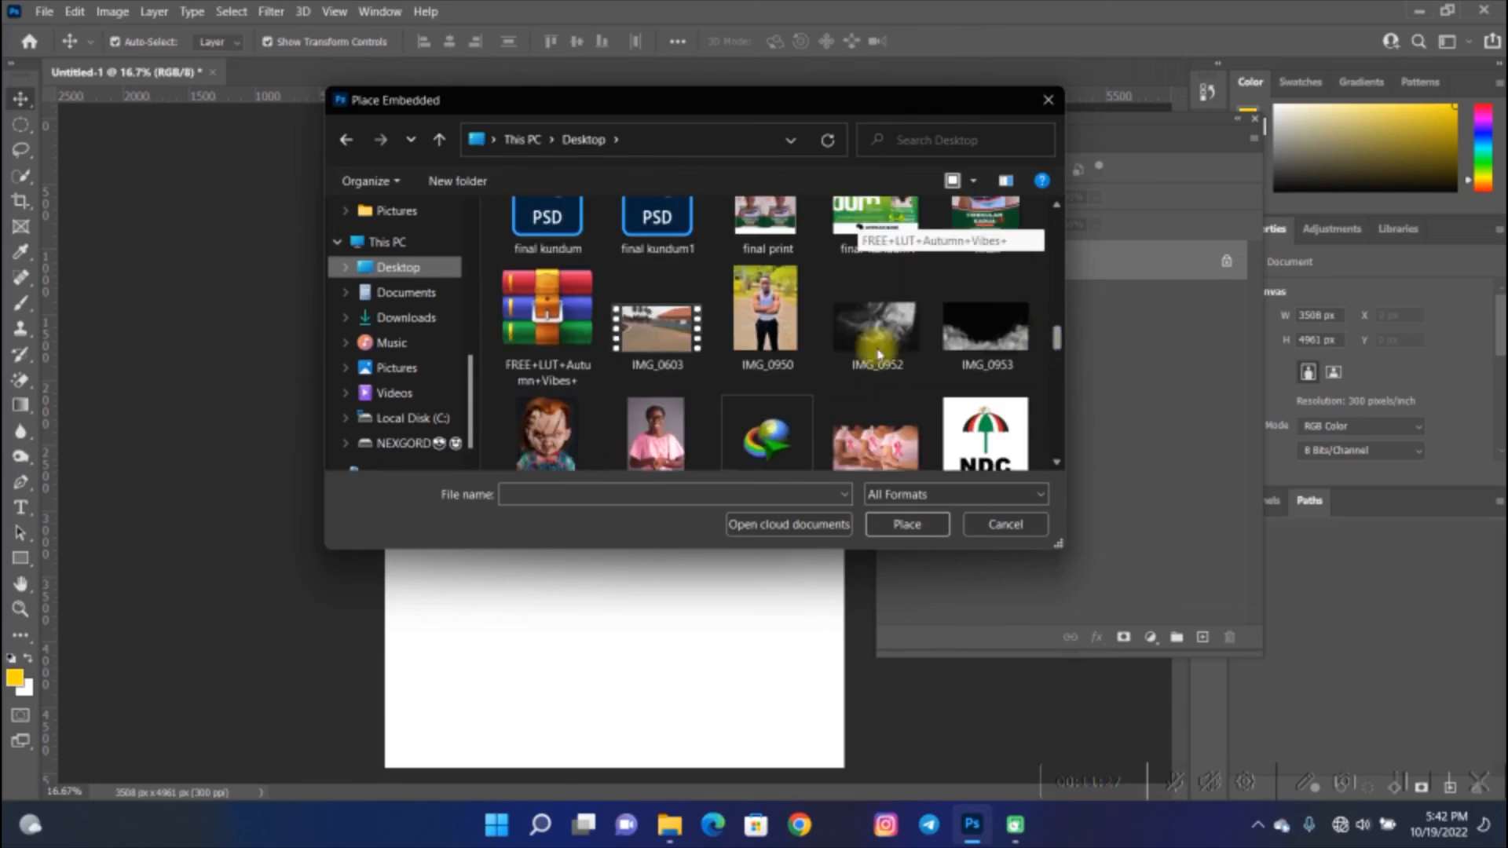
left_click(753, 337)
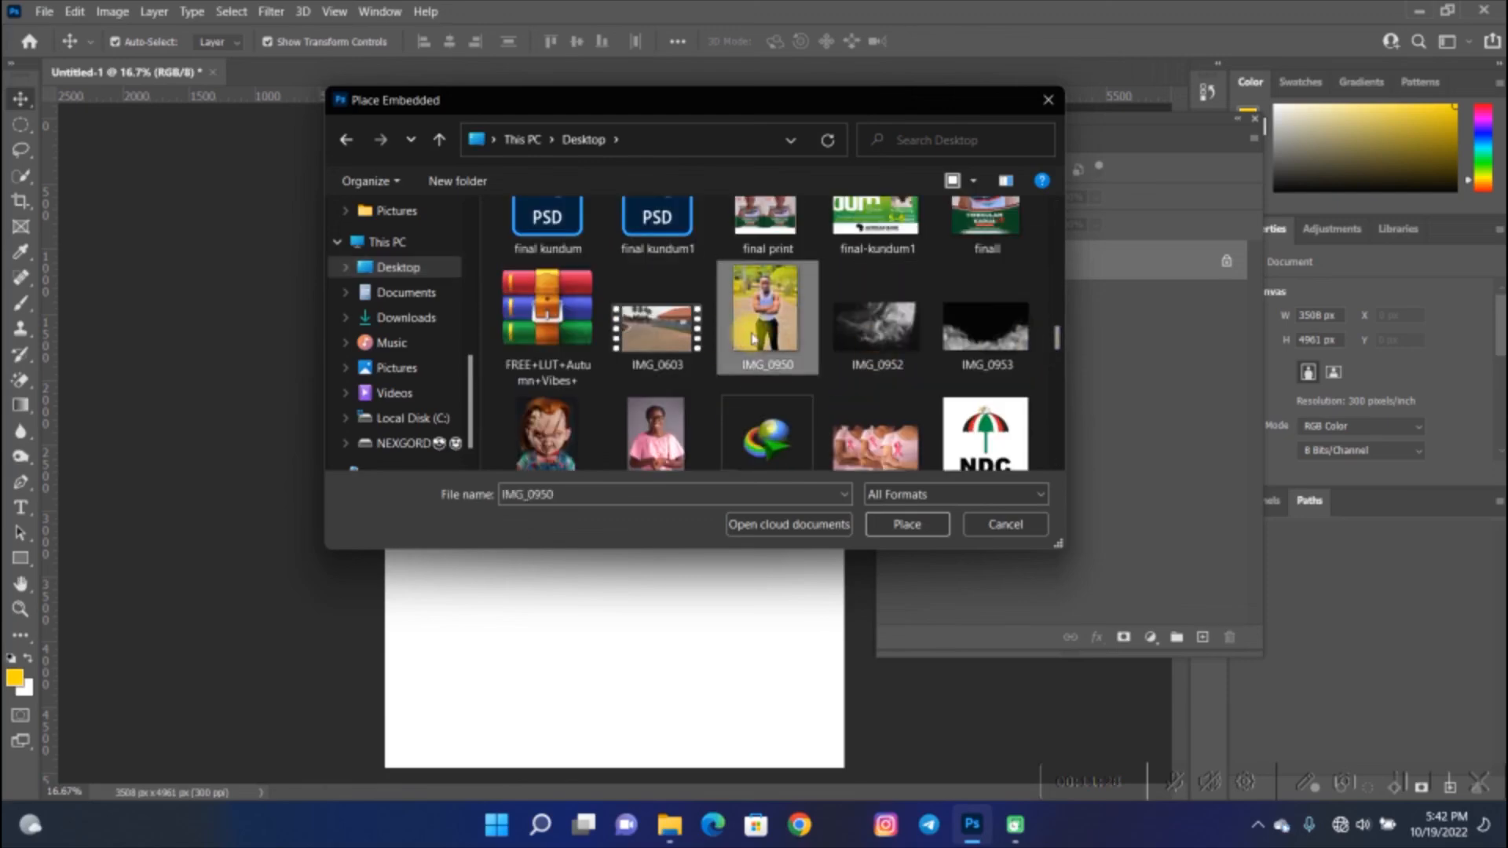
left_click(928, 526)
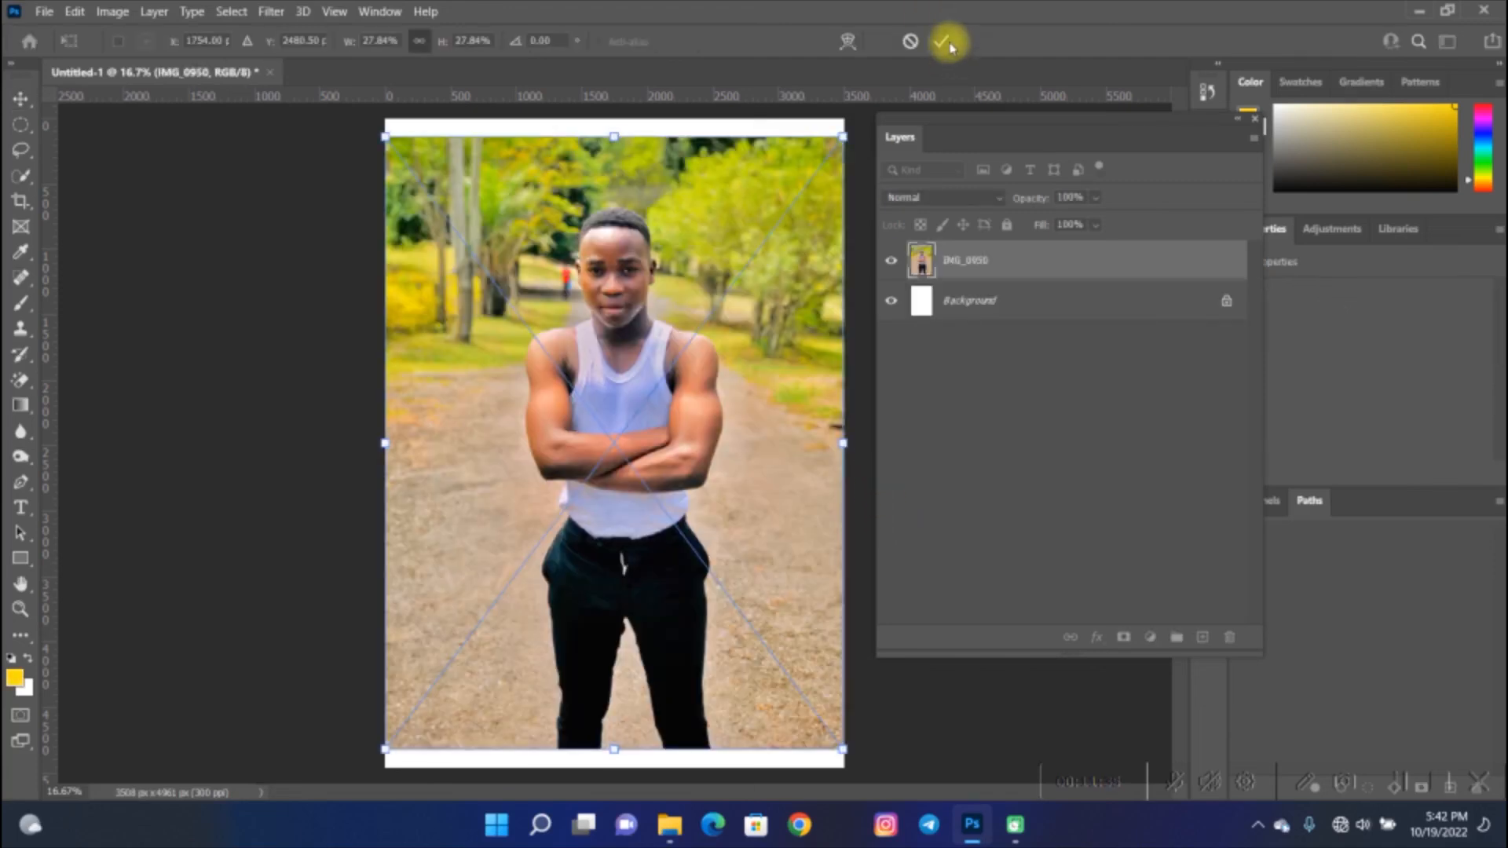
left_click(947, 47)
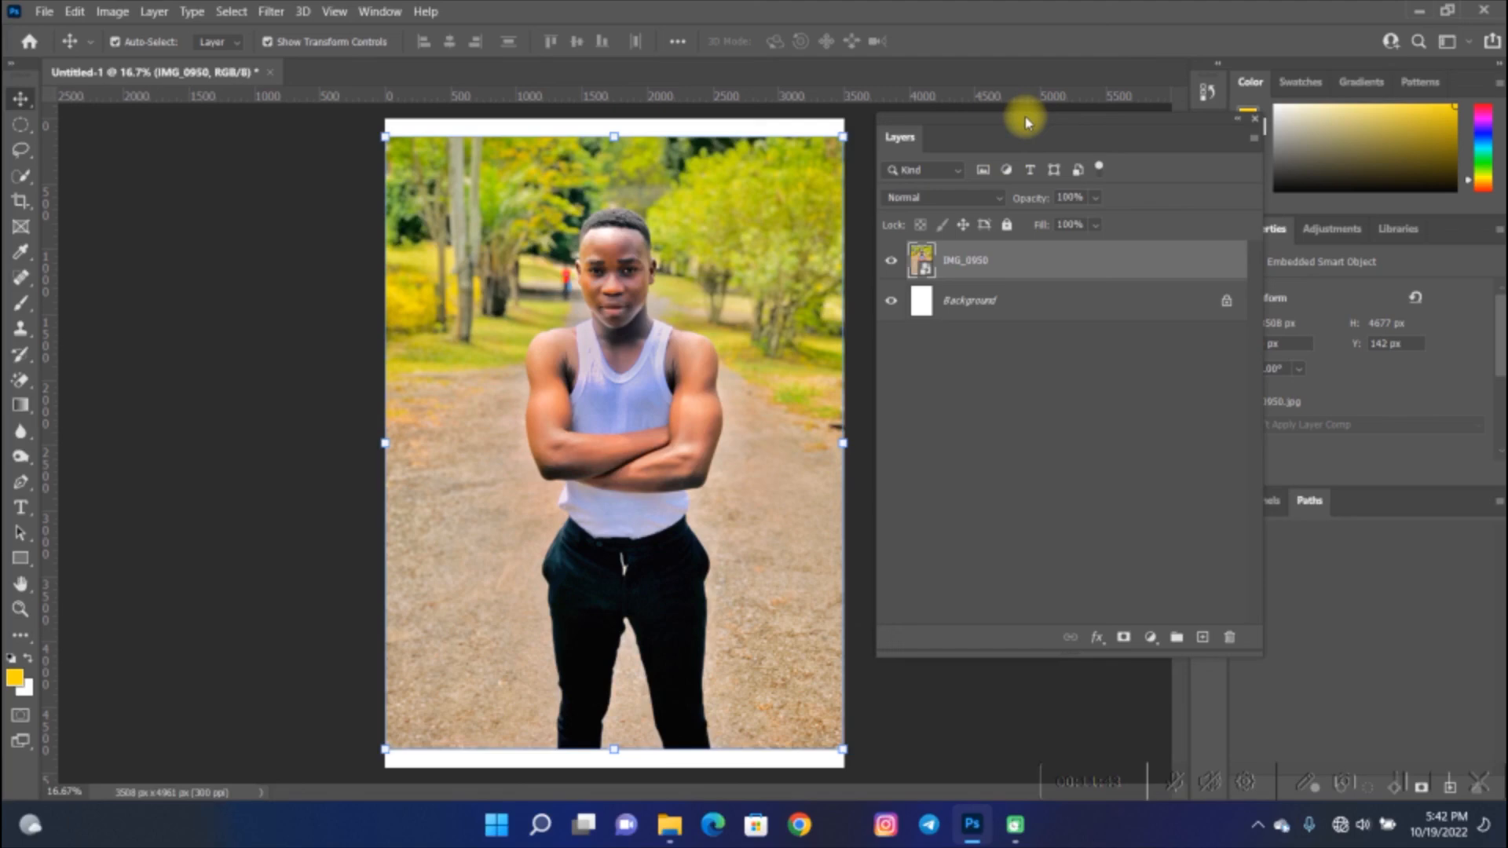
- Move the Layers panel leftward and look through the Properties panel options for the photo layer
left_click_drag(1035, 126, 939, 135)
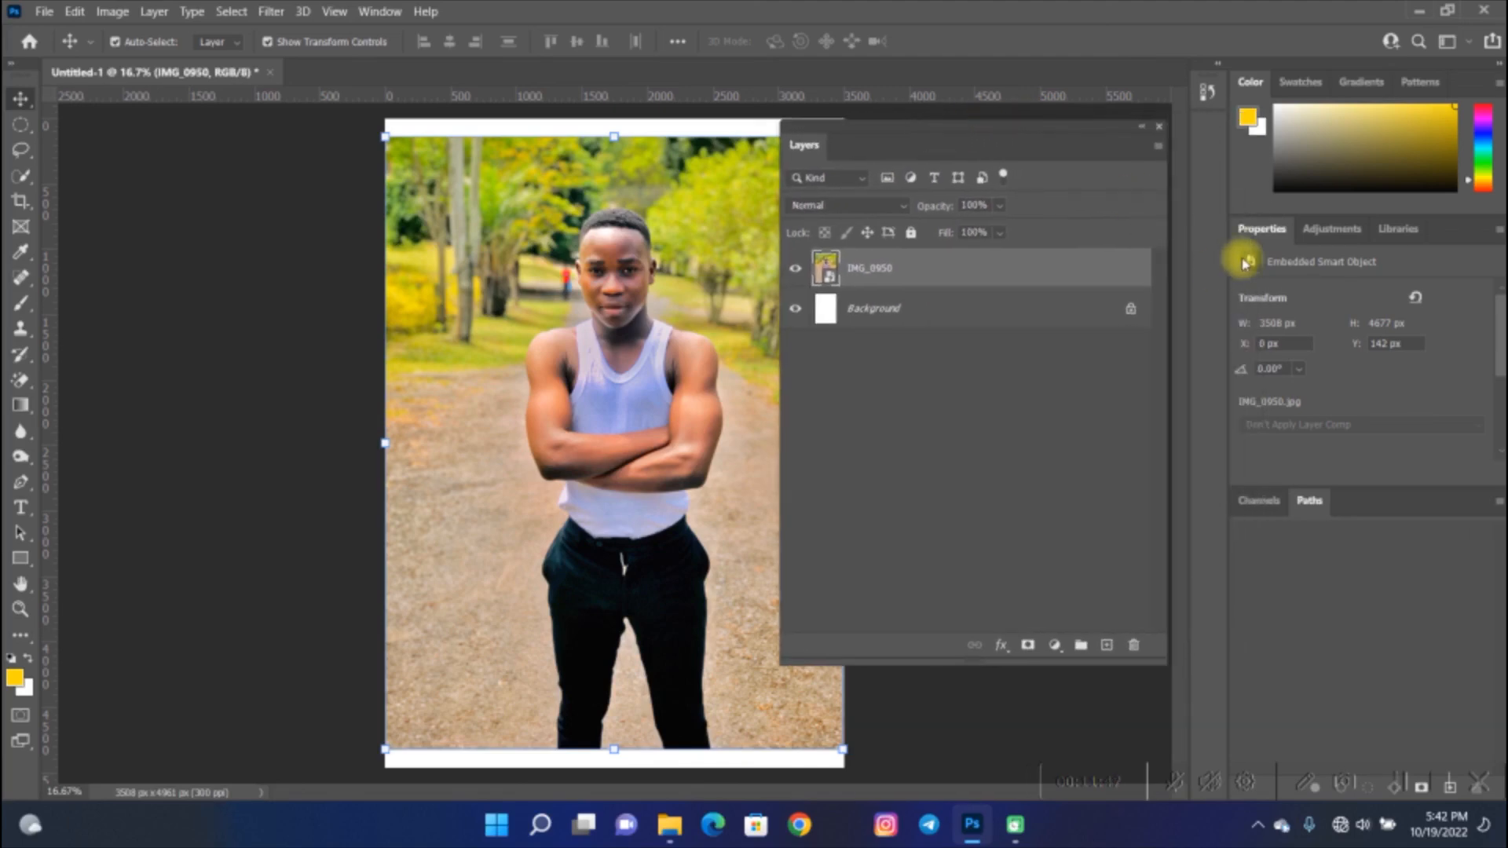
left_click(1259, 234)
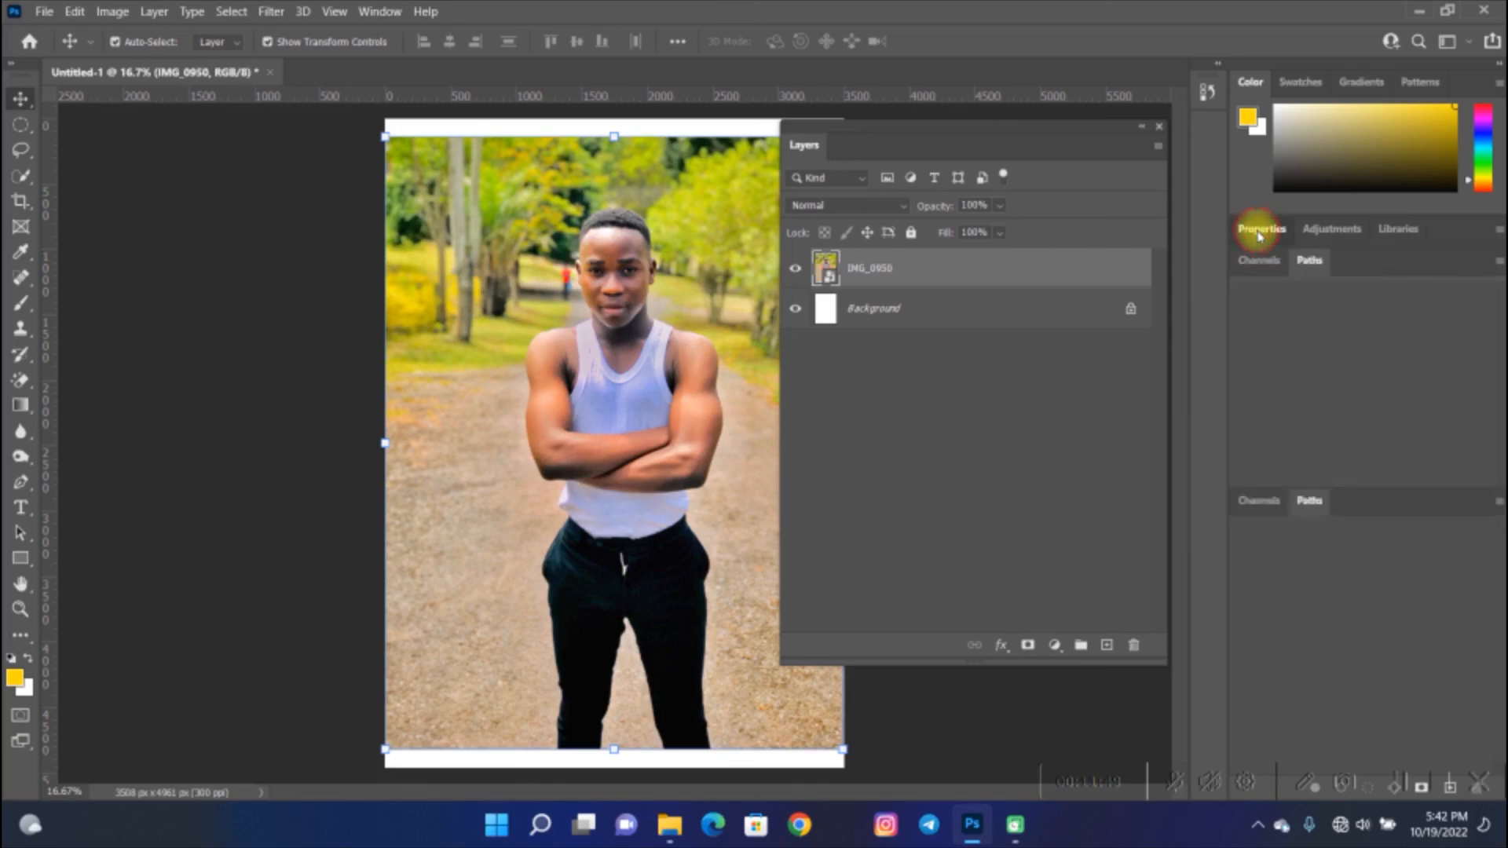
left_click(1259, 232)
left_click_drag(1501, 322, 1497, 271)
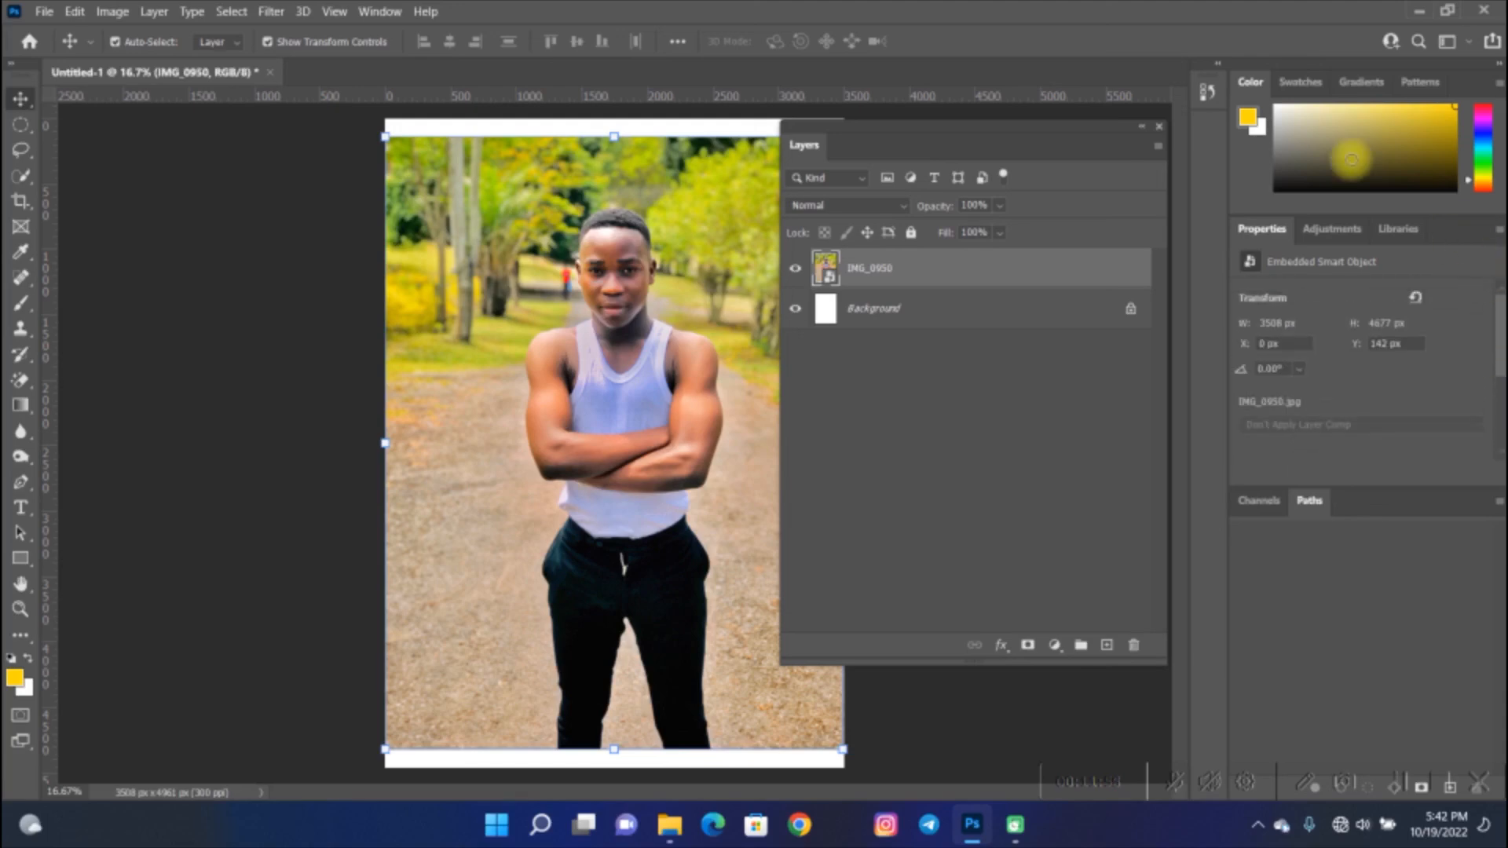
left_click(388, 12)
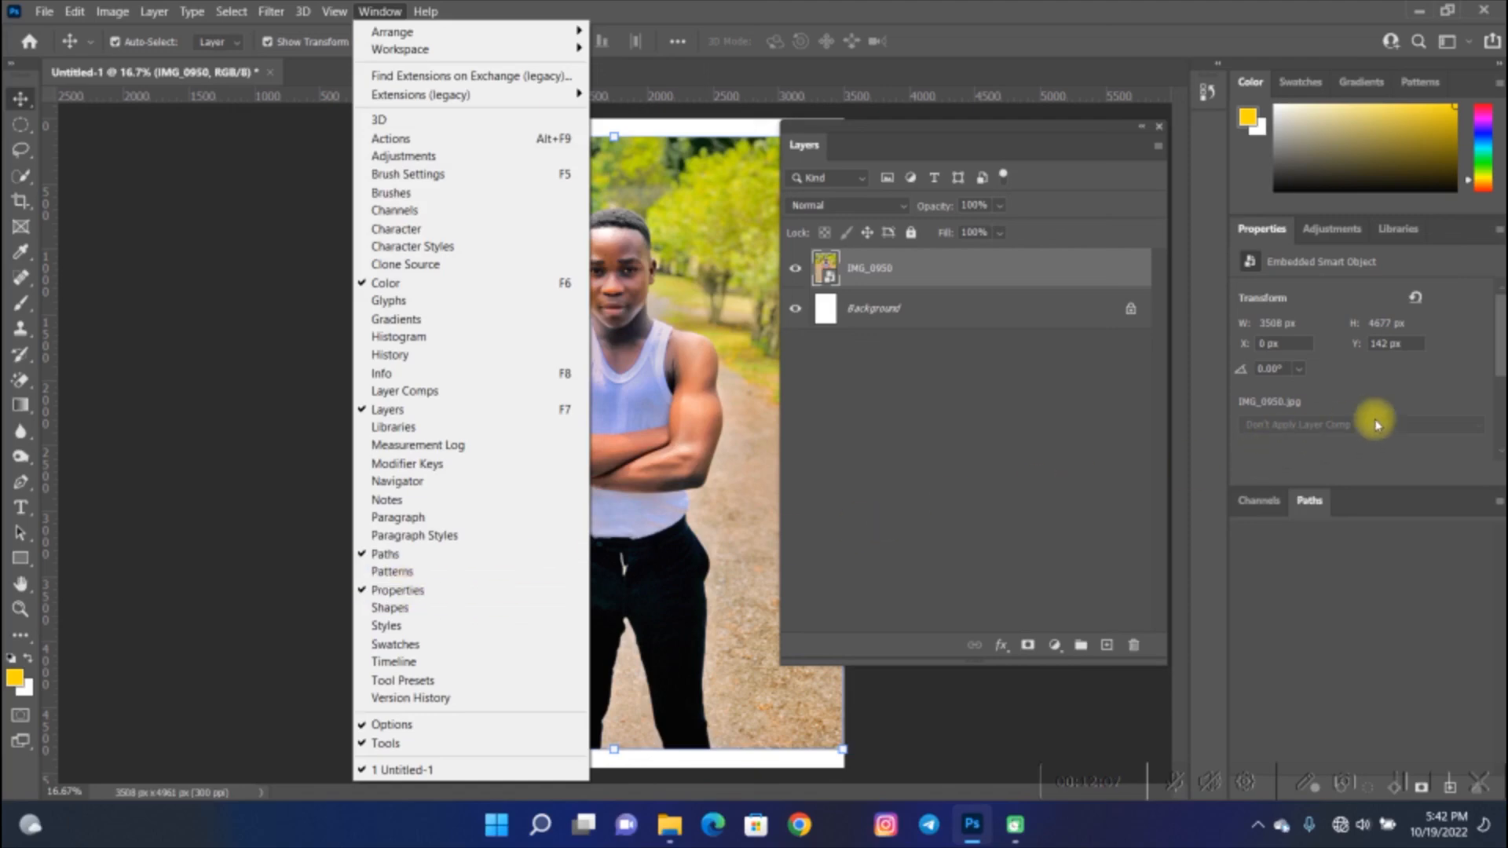
left_click(1380, 468)
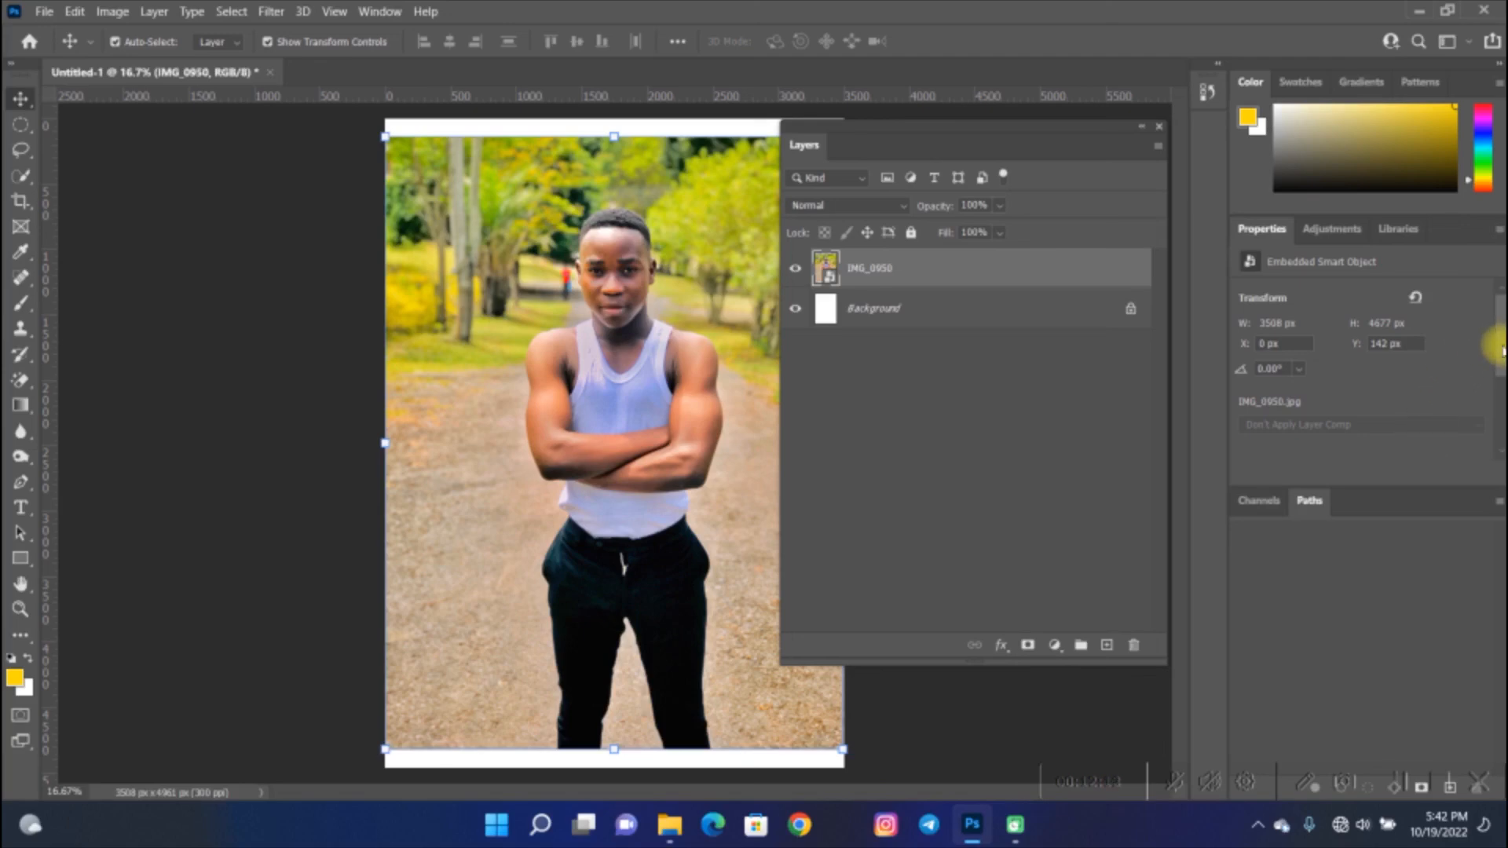
left_click_drag(1502, 351, 1502, 422)
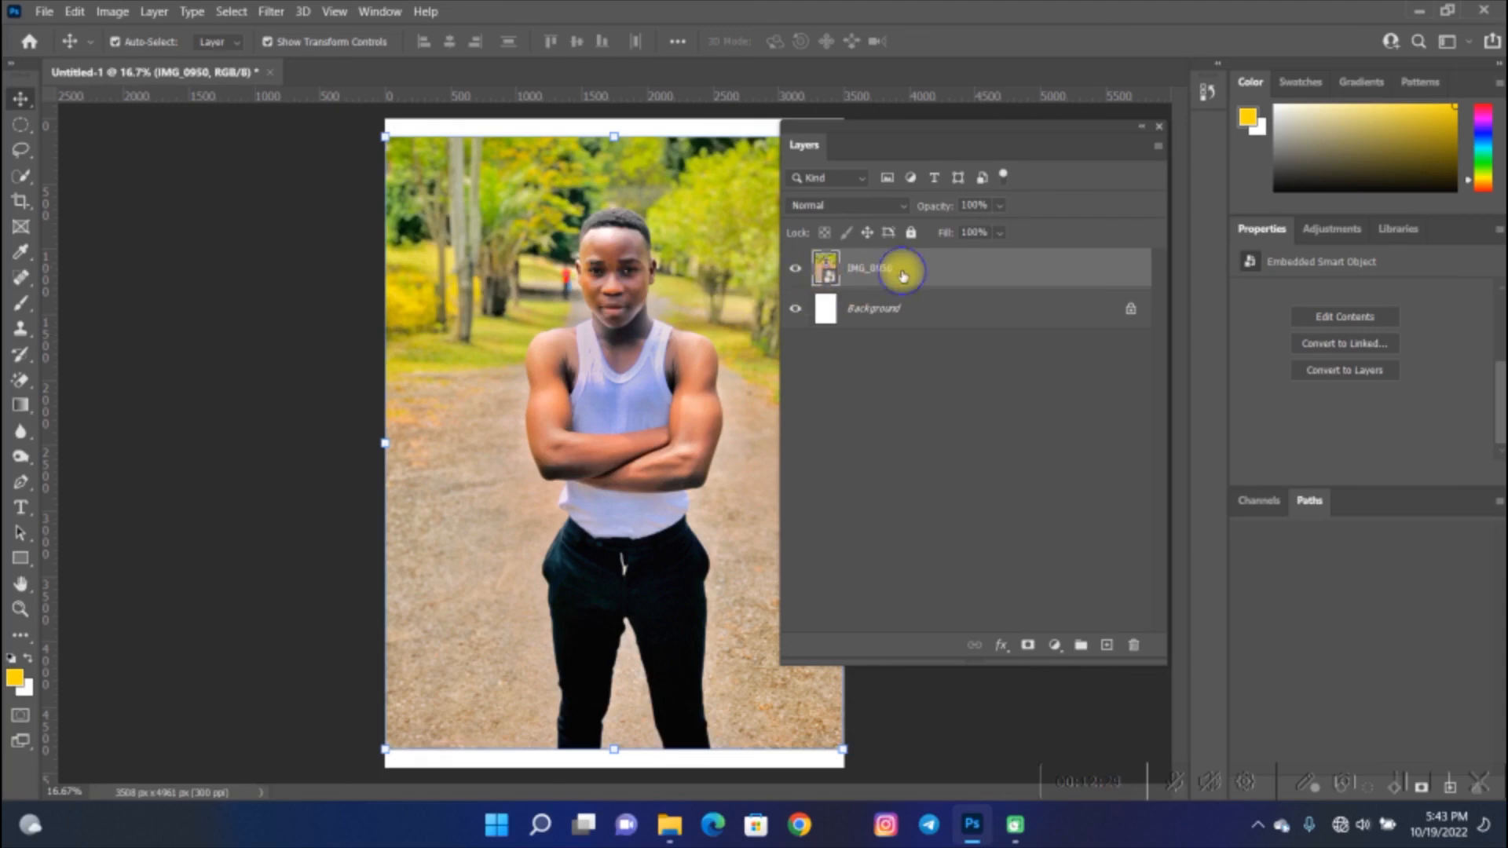
- Rasterize the IMG_0950 layer and apply Remove Background to it
right_click(902, 275)
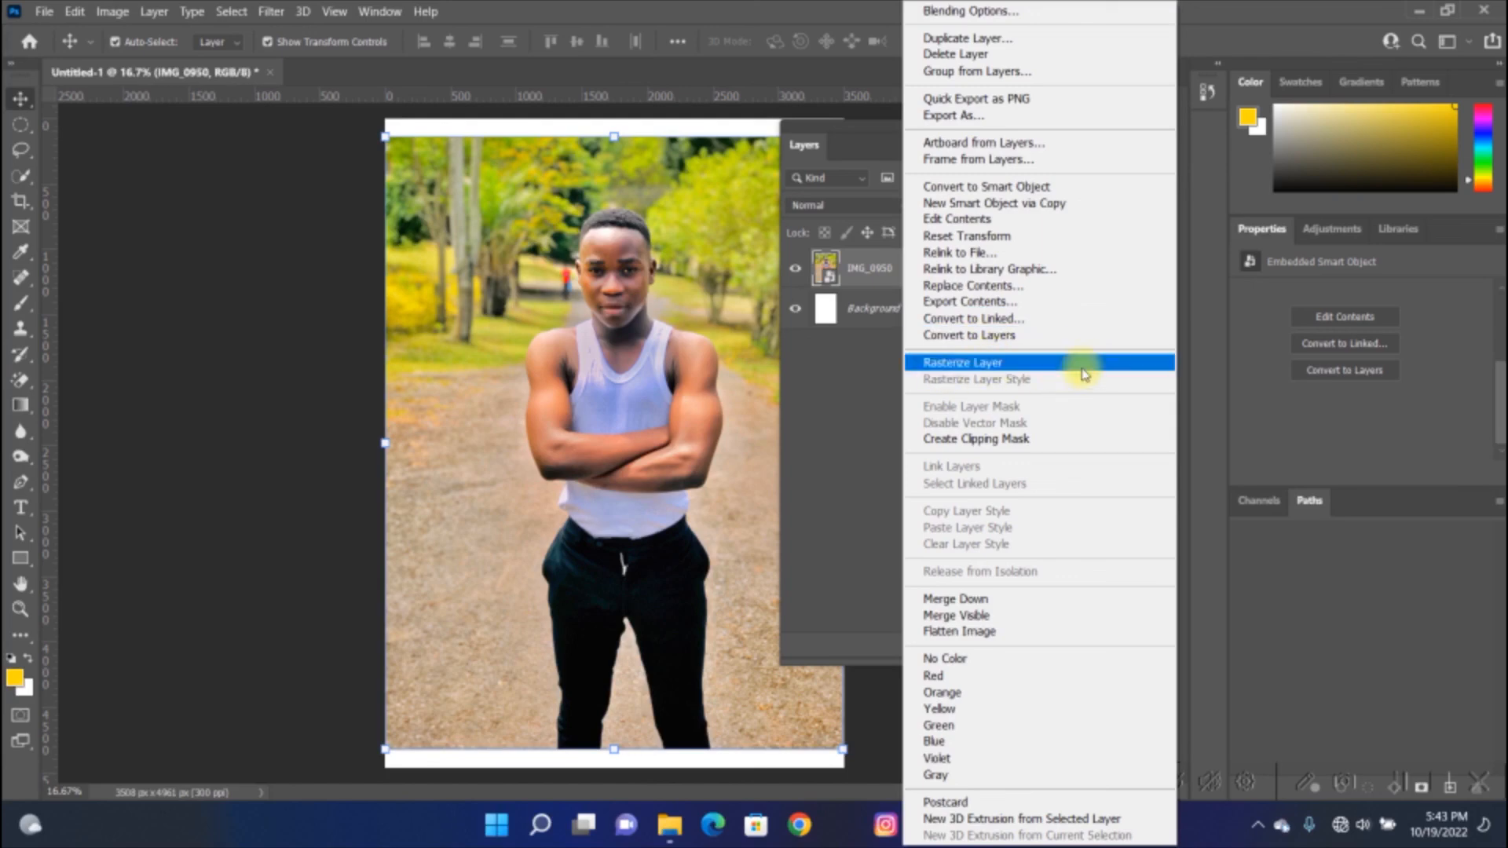
left_click(1082, 370)
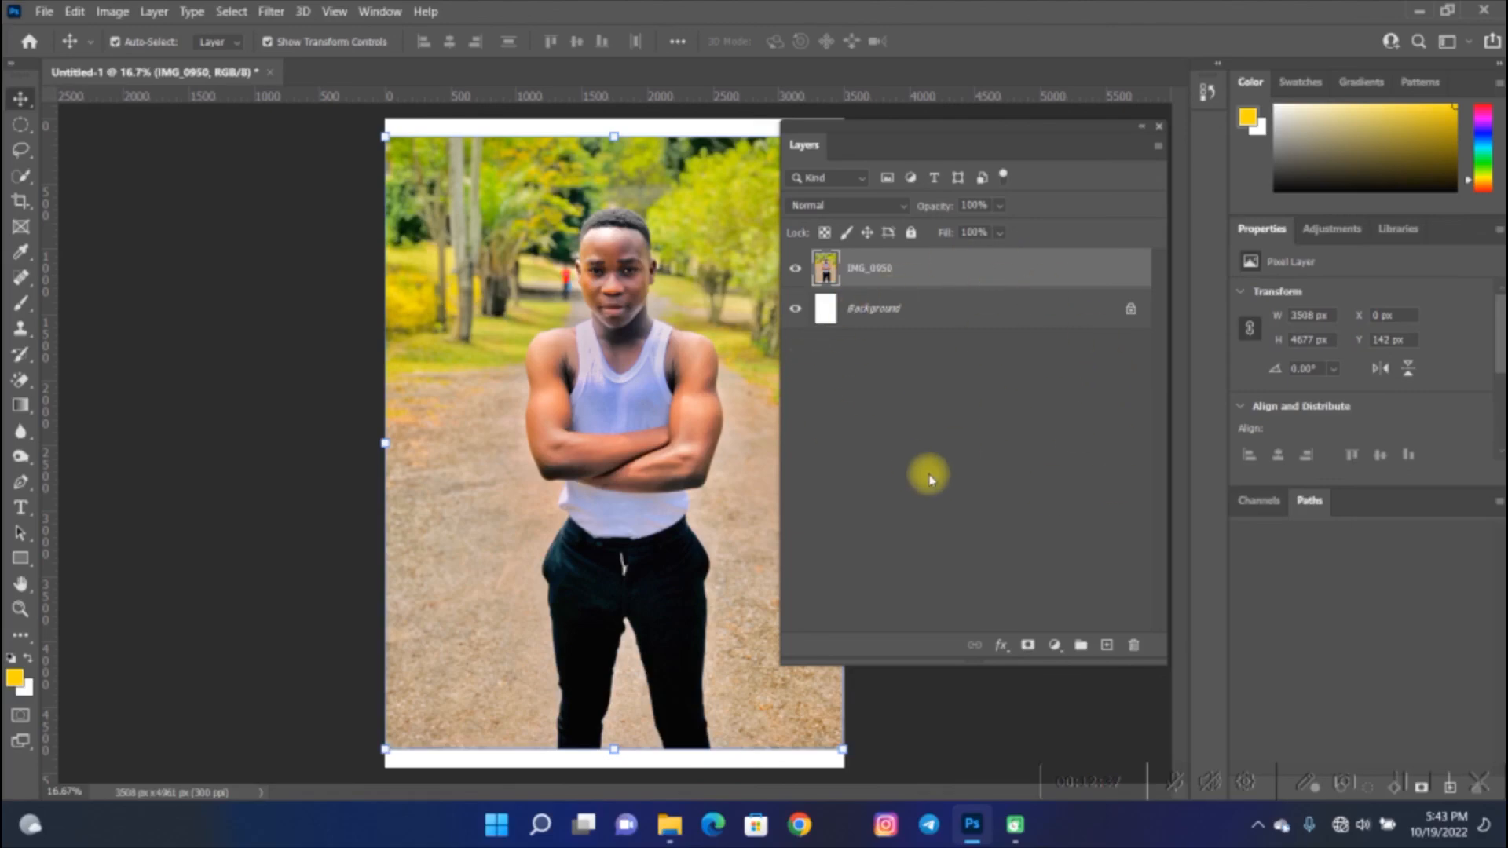
left_click_drag(1501, 327, 1501, 405)
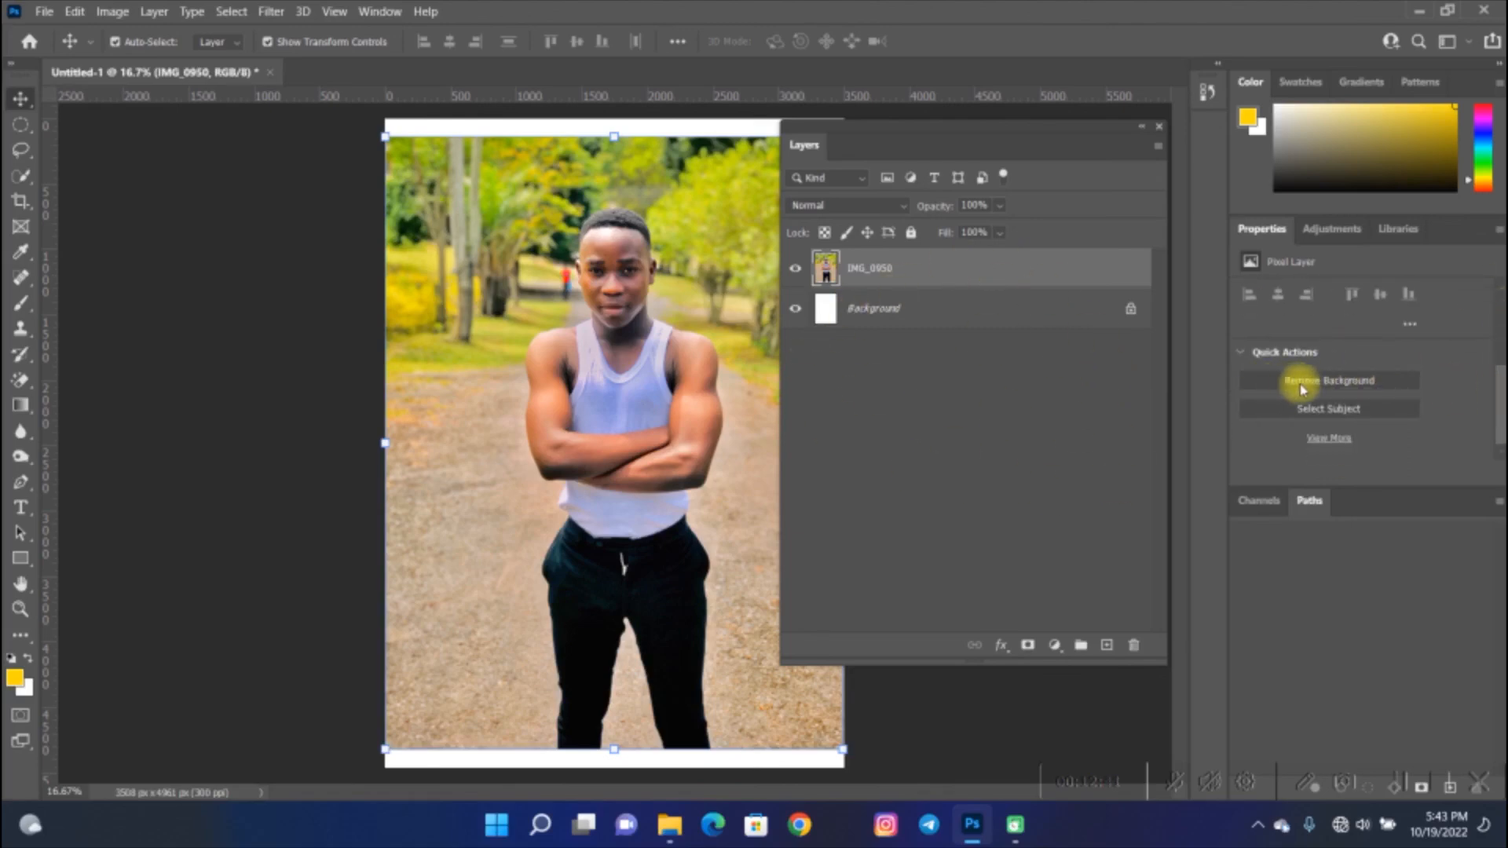
left_click(1349, 385)
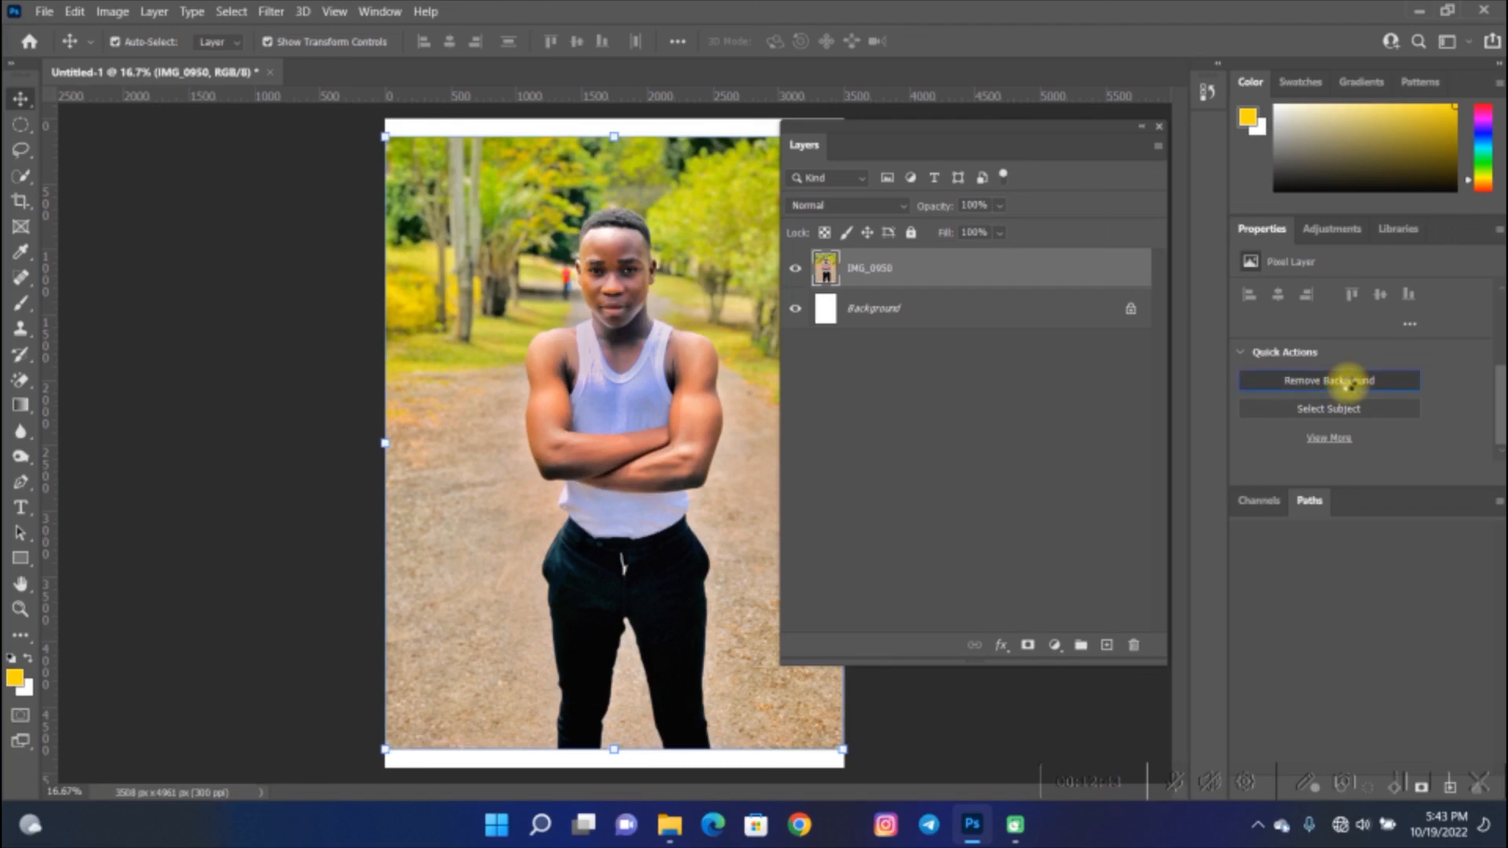